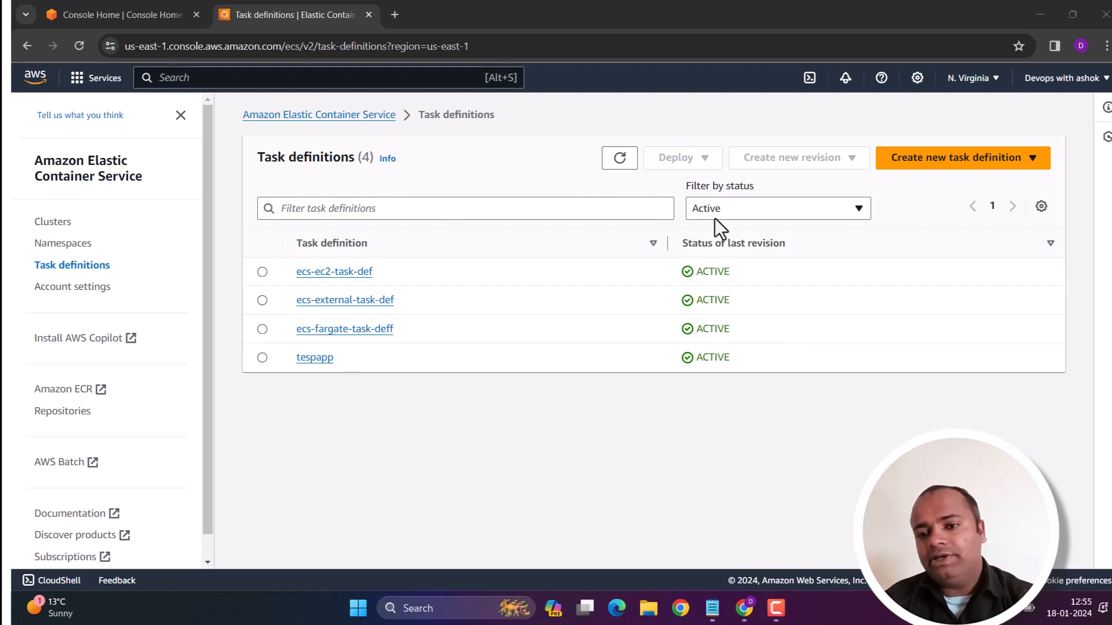
pyautogui.click(950, 165)
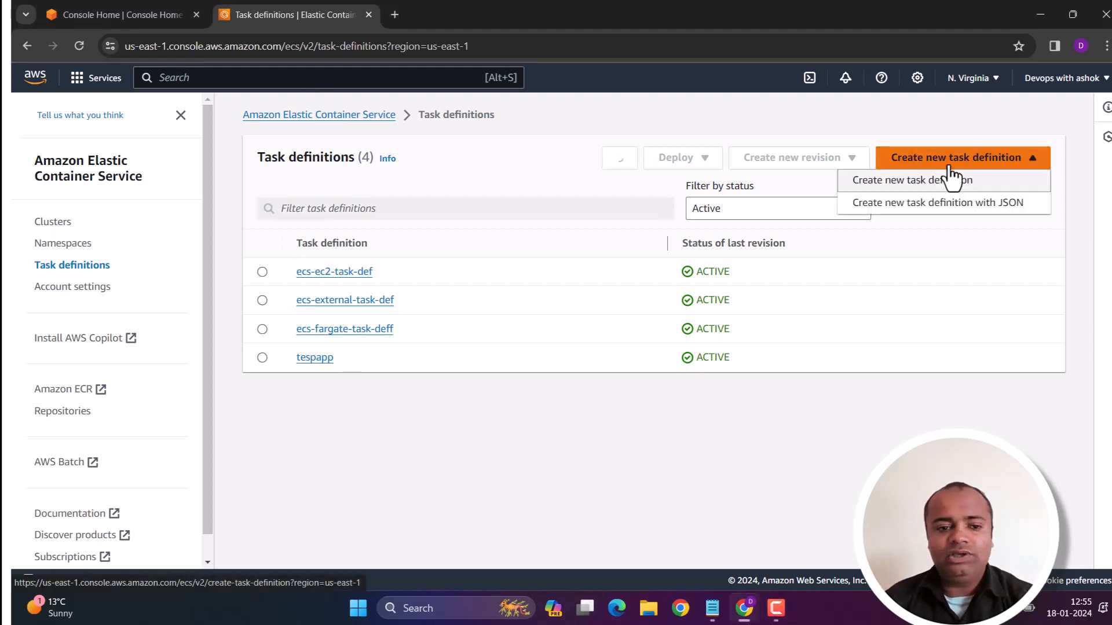
pyautogui.moveTo(394, 329); pyautogui.dragTo(262, 274)
pyautogui.click(435, 388)
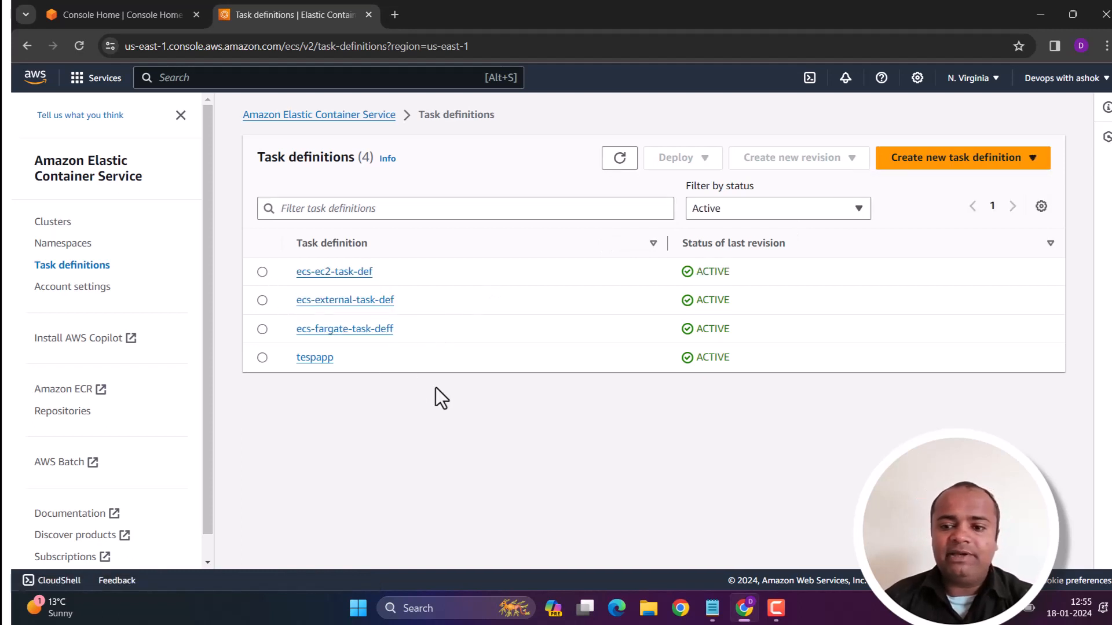
# Start creating a new task definition and name its family my-new-task-def.
pyautogui.click(922, 170)
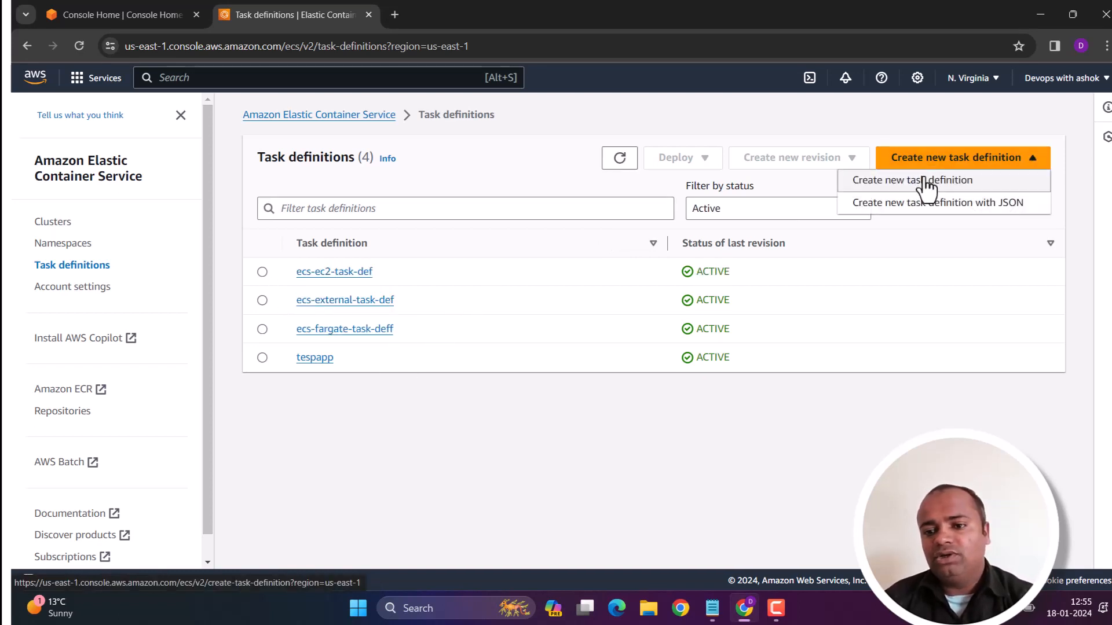
pyautogui.click(925, 178)
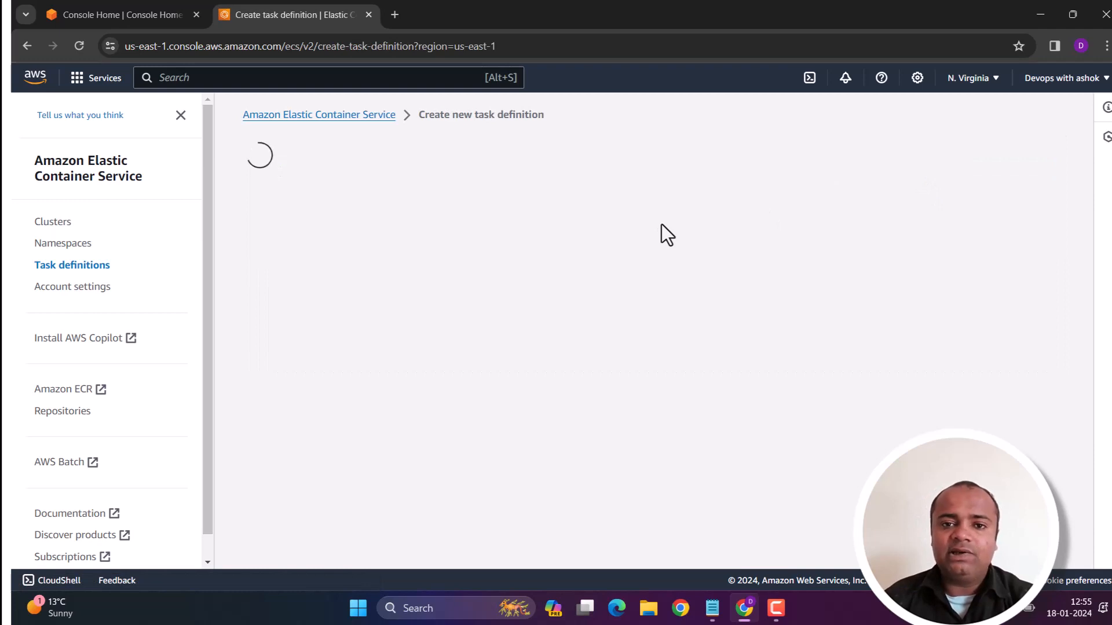
pyautogui.click(479, 282)
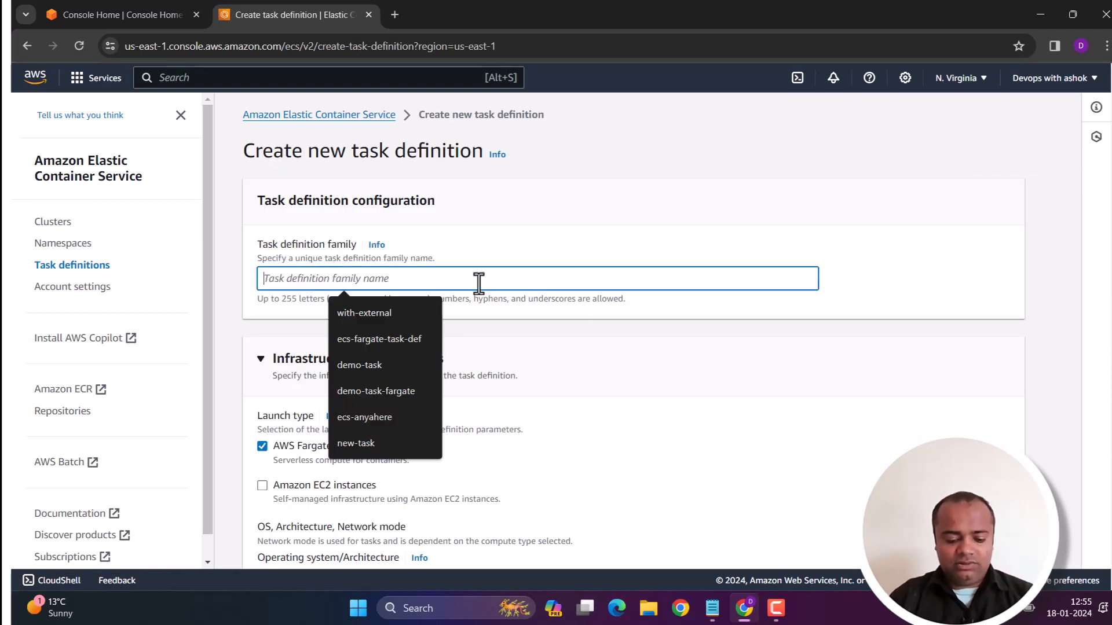
pyautogui.write('my-new')
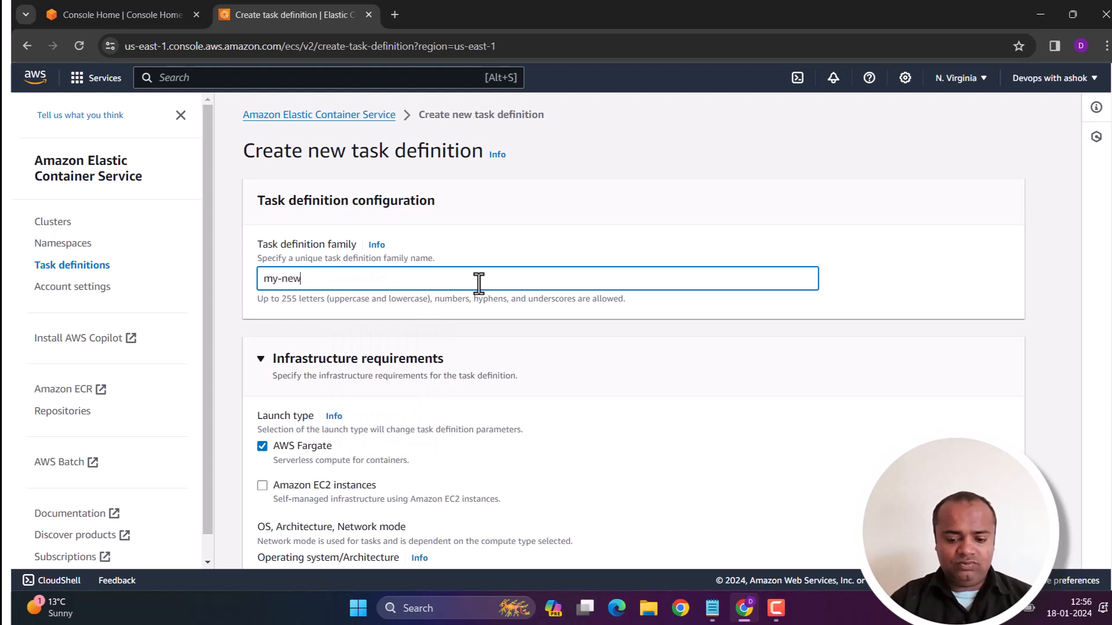
pyautogui.write('-task-def')
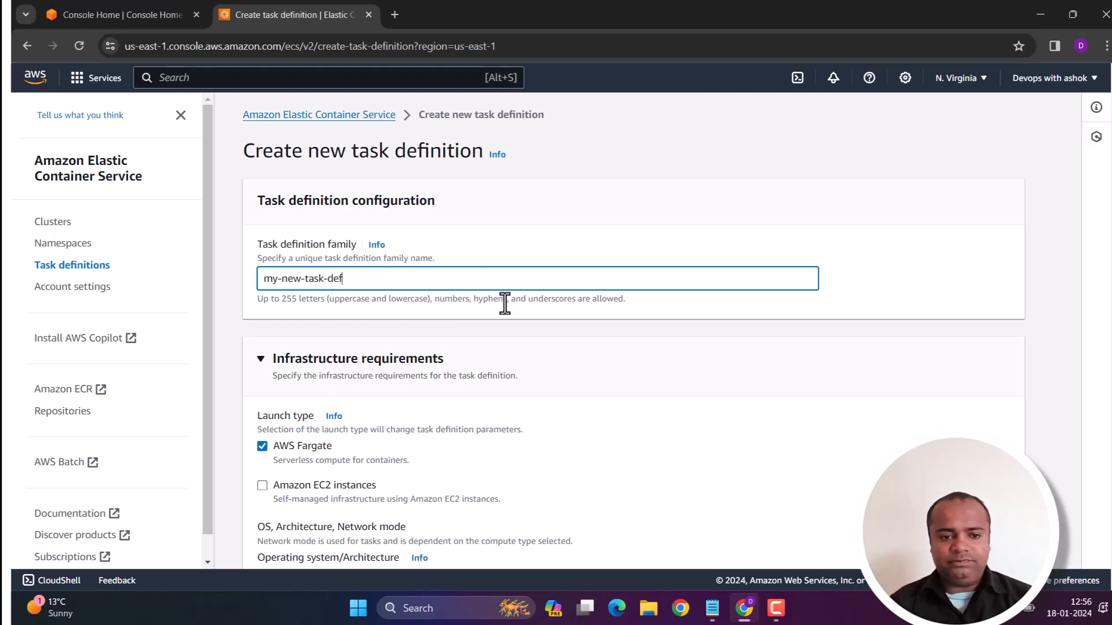
# Set the task size to .5 vCPU and 1 GB of memory.
pyautogui.scroll(-7, 499, 304)
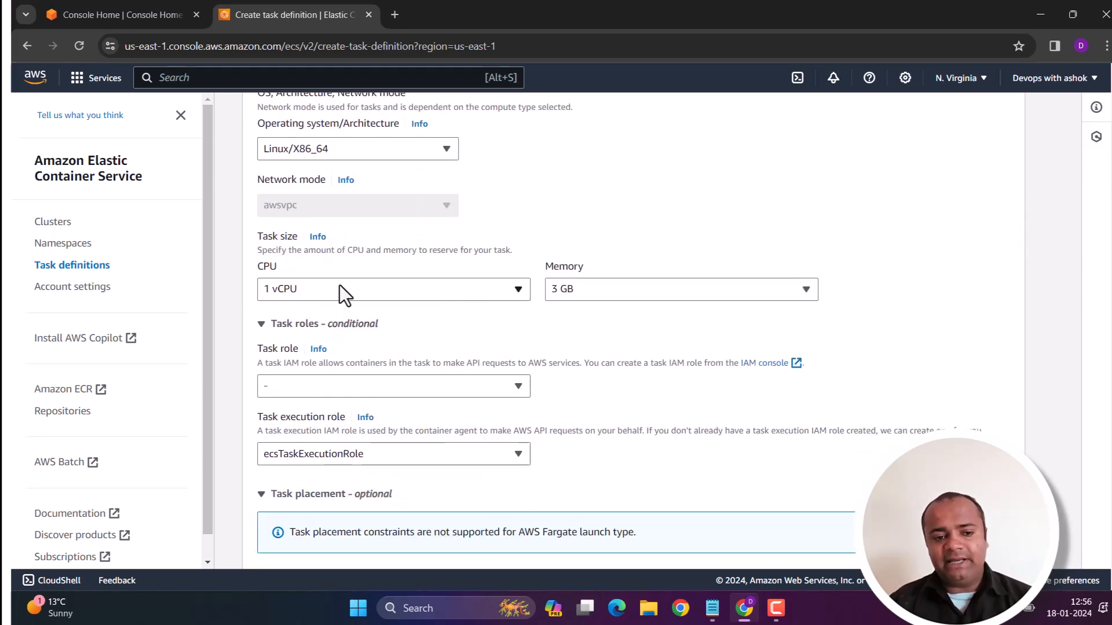
pyautogui.click(339, 289)
pyautogui.click(307, 369)
pyautogui.click(575, 290)
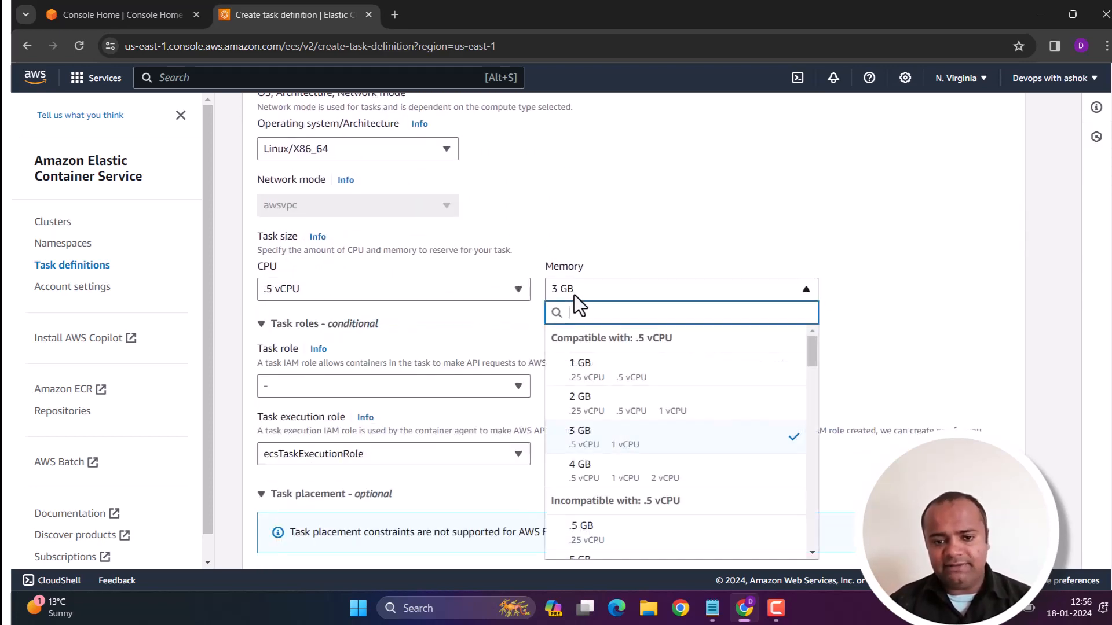
pyautogui.click(582, 365)
# Assign ecsTaskExecutionRole as the task role.
pyautogui.scroll(-15, 579, 364)
pyautogui.scroll(-4, 579, 364)
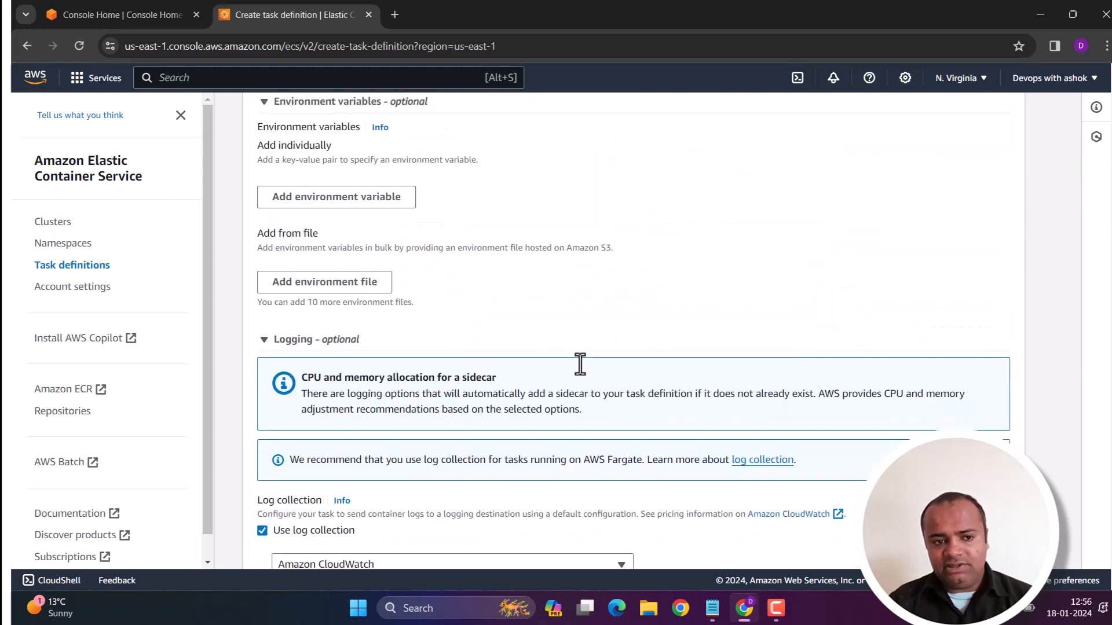
pyautogui.scroll(18, 579, 365)
pyautogui.click(515, 385)
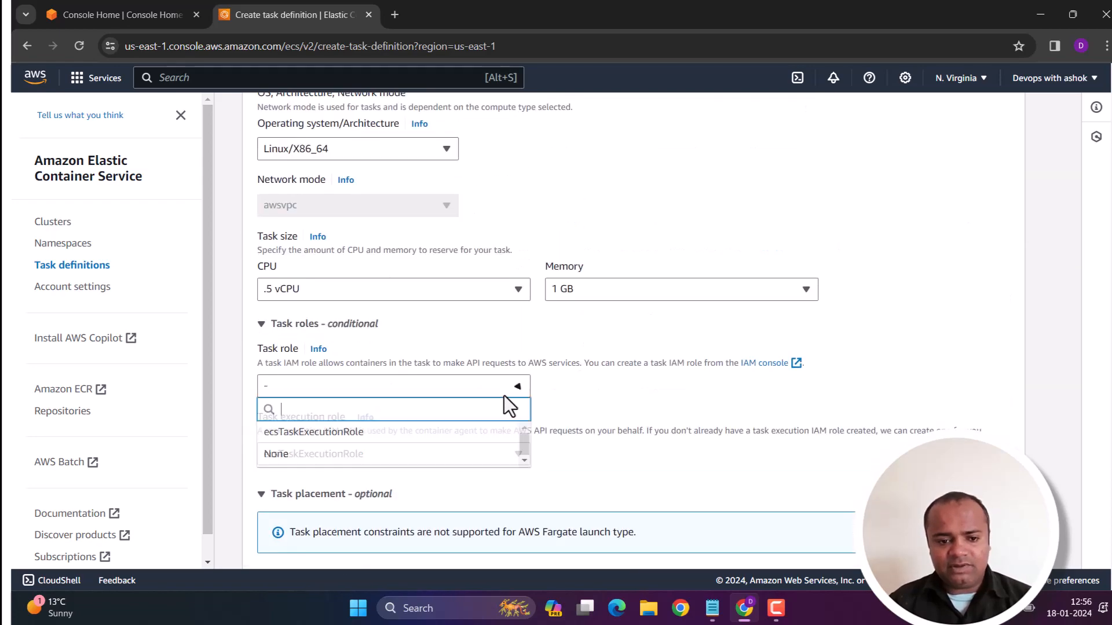
pyautogui.click(348, 429)
# Review the first container's port mapping, resource limit and logging settings.
pyautogui.scroll(-5, 580, 392)
pyautogui.scroll(-10, 580, 391)
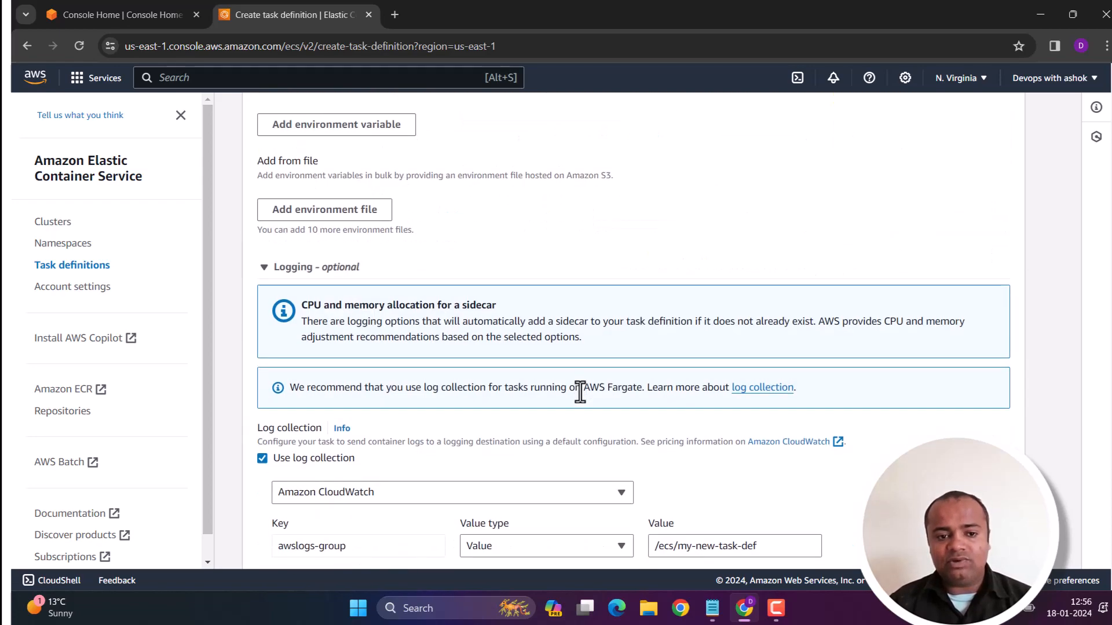
pyautogui.scroll(8, 385, 349)
pyautogui.click(348, 412)
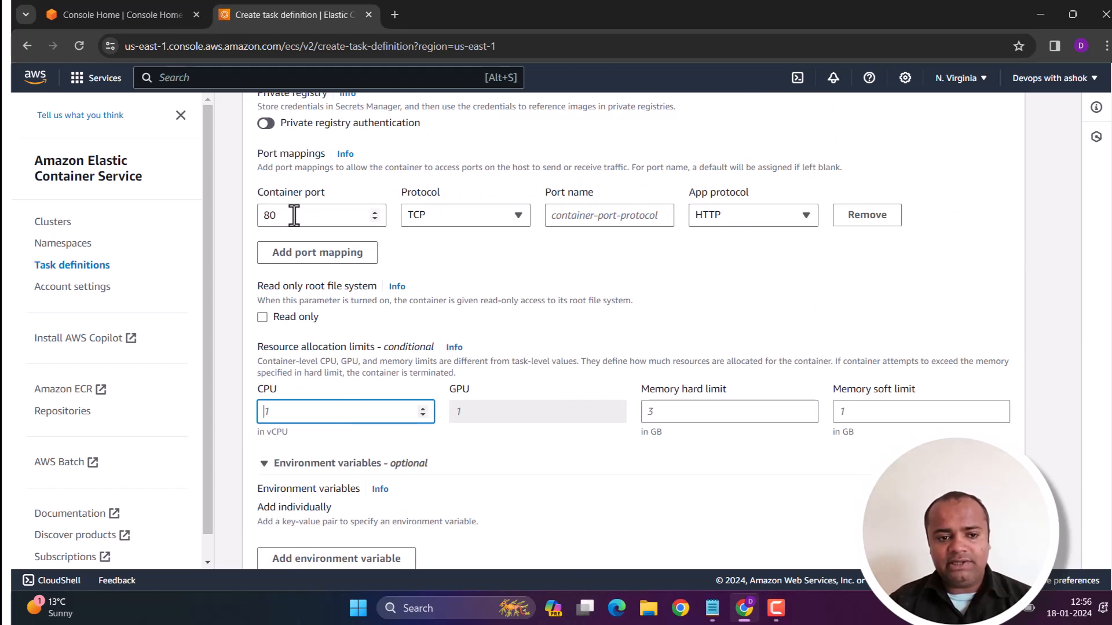
pyautogui.click(597, 214)
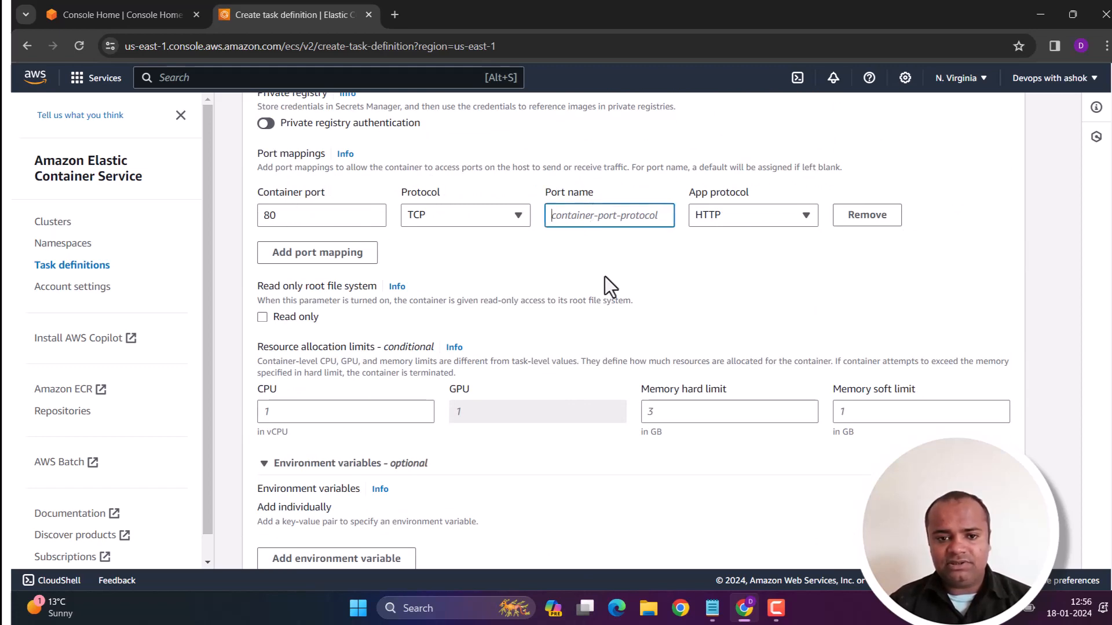
pyautogui.scroll(4, 608, 283)
pyautogui.scroll(-4, 608, 284)
pyautogui.scroll(-2, 427, 278)
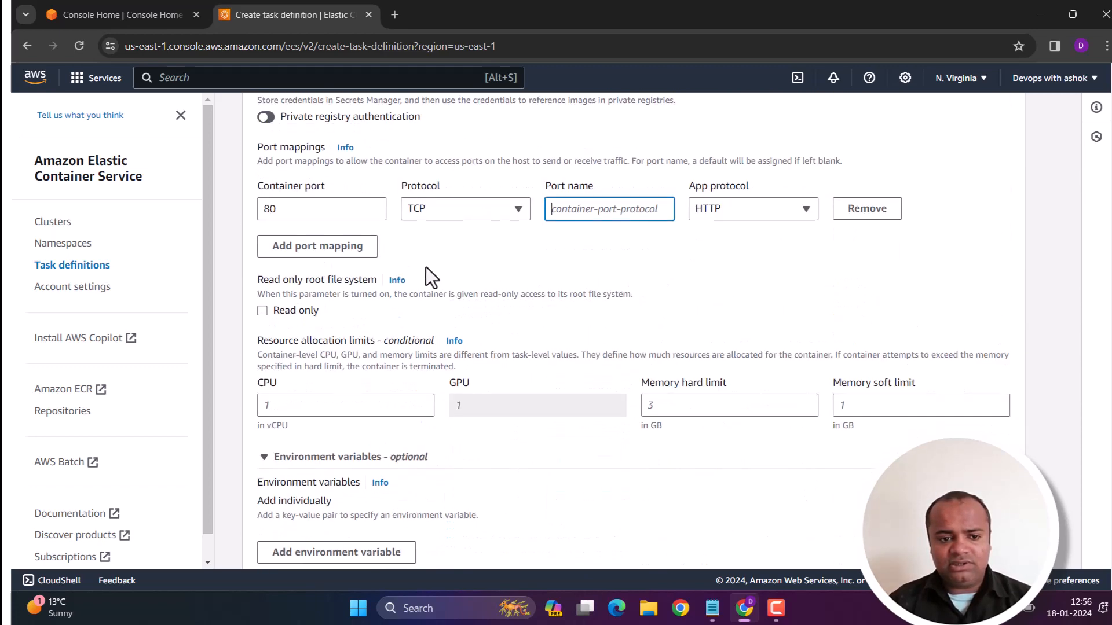
pyautogui.scroll(4, 479, 320)
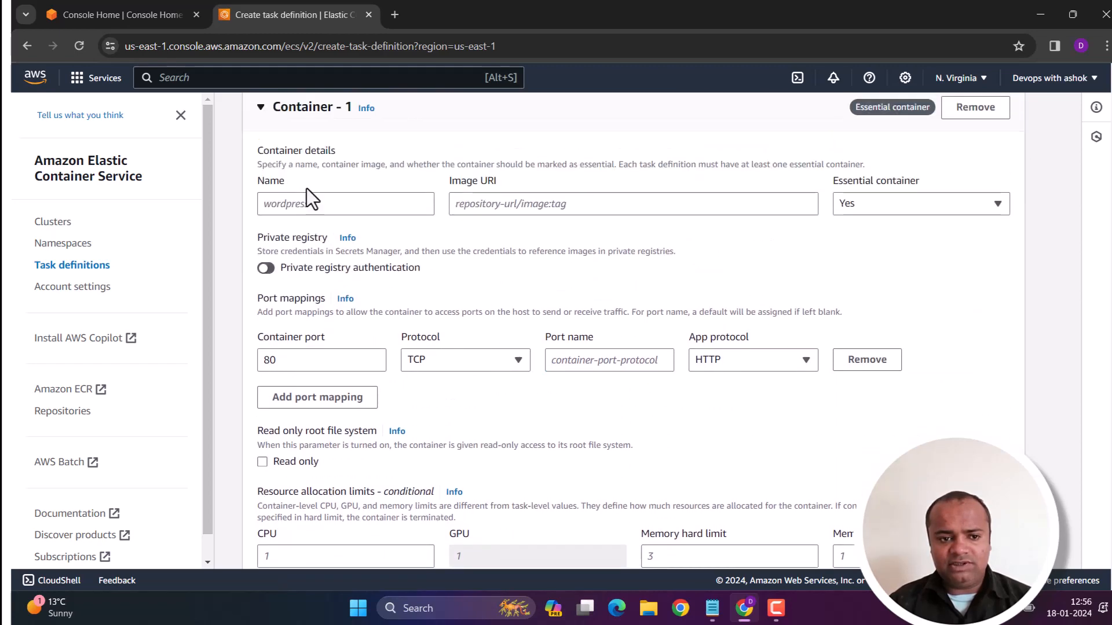
# Set both the container's name and its image URI to alpine, and create the task definition.
pyautogui.click(307, 204)
pyautogui.click(350, 287)
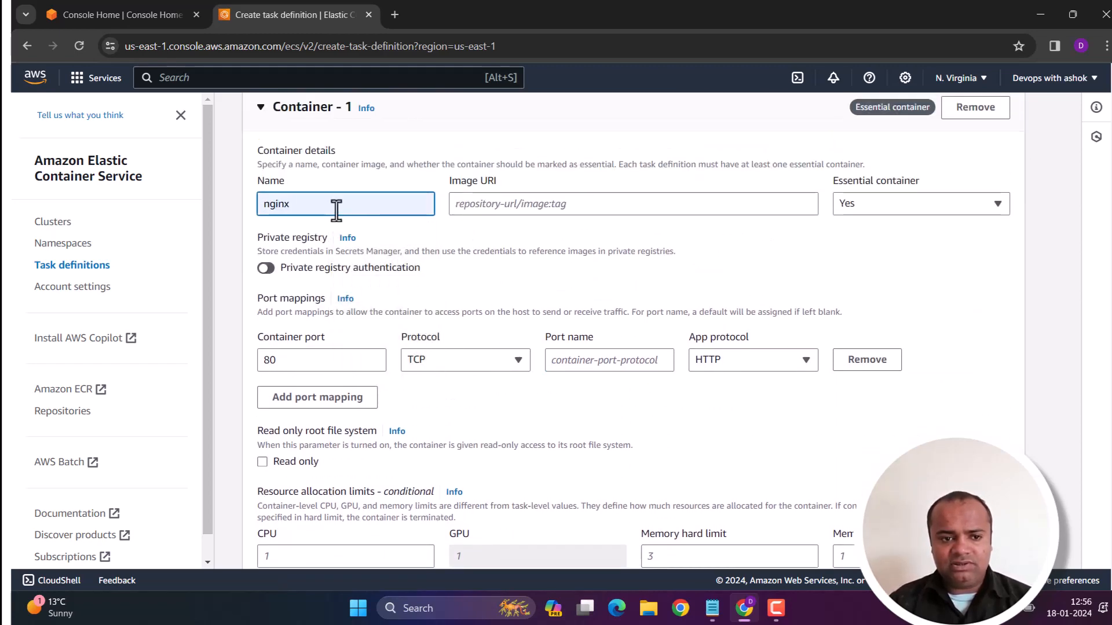
pyautogui.hotkey('ctrl', 'a')
pyautogui.write('a')
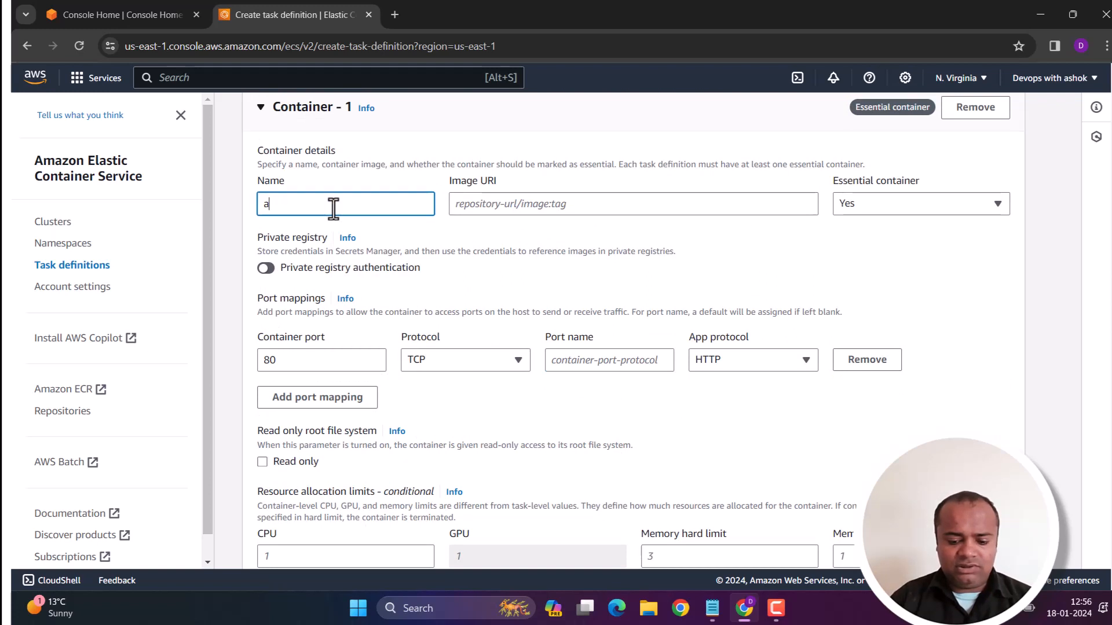
pyautogui.write('lpine')
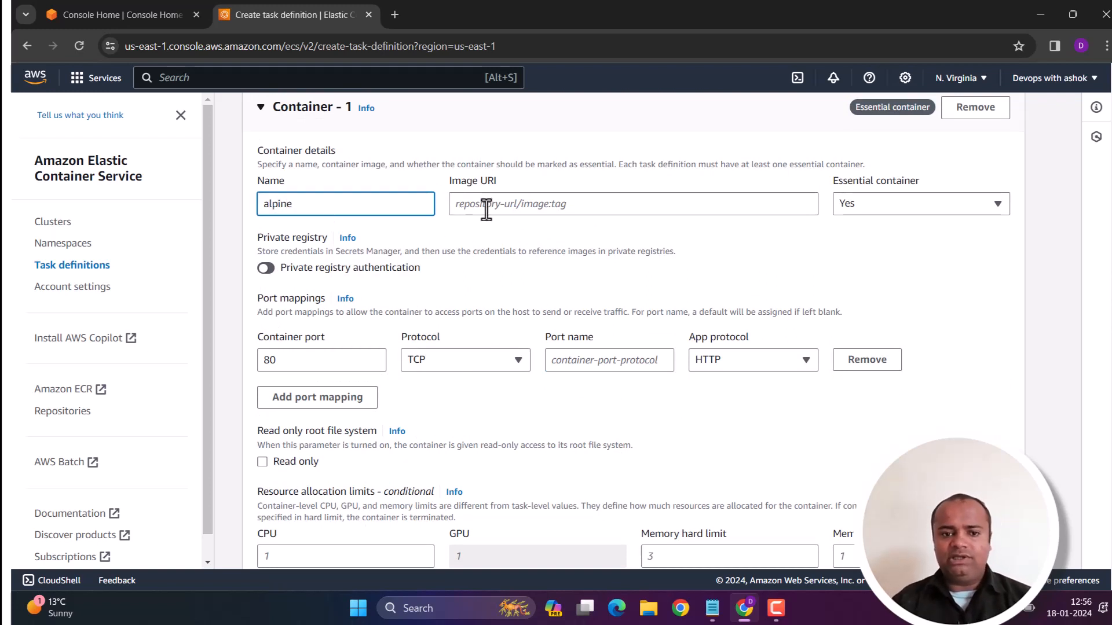
pyautogui.click(486, 210)
pyautogui.write('alpine')
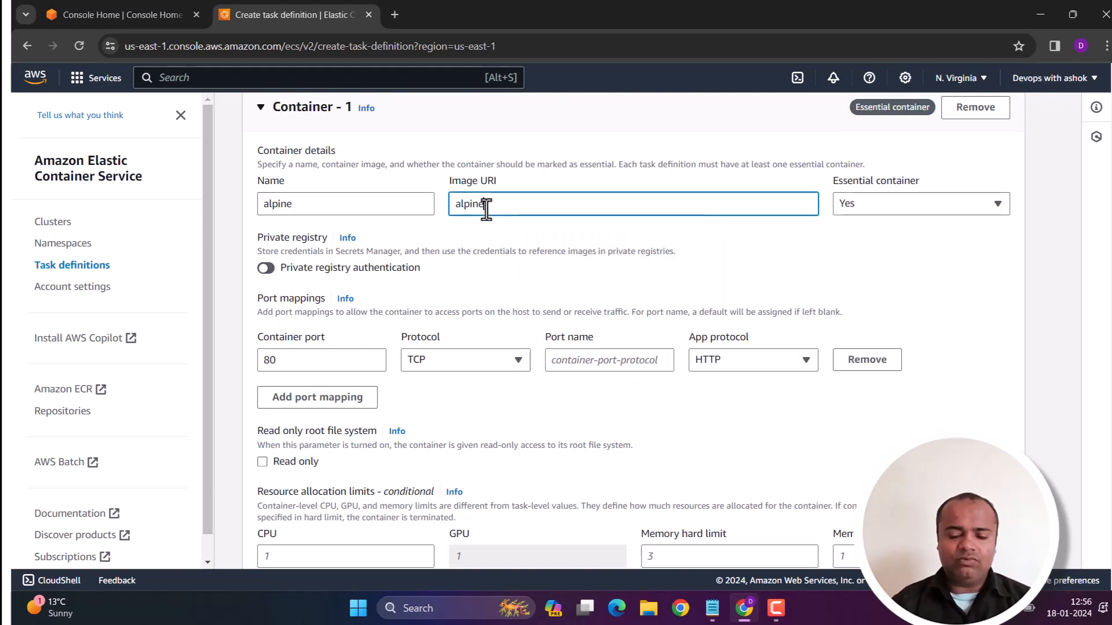
pyautogui.scroll(-6, 689, 262)
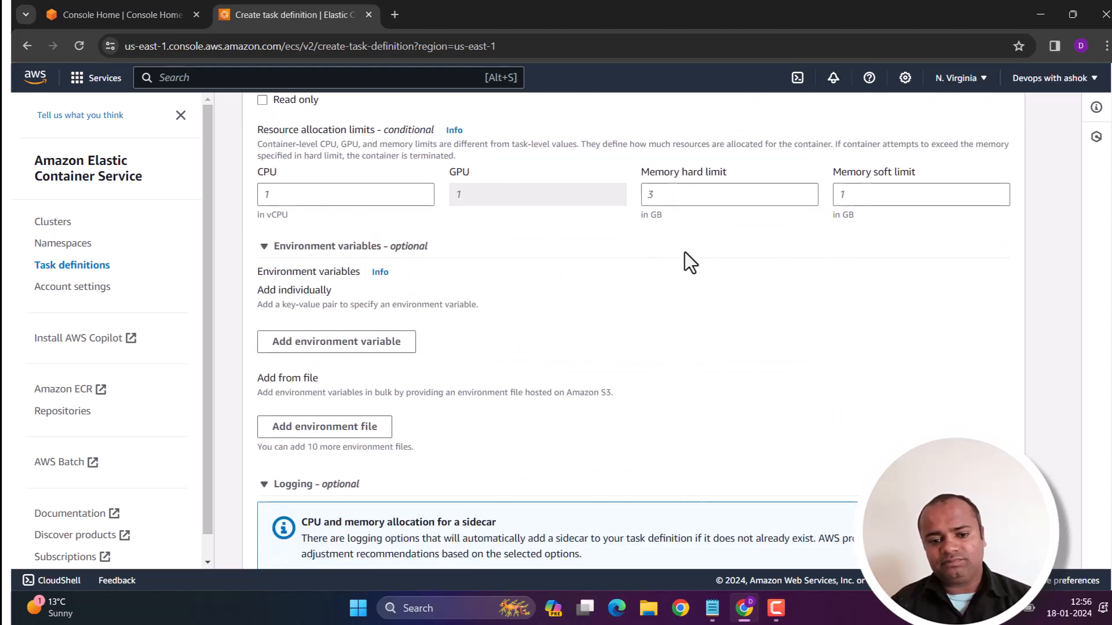
pyautogui.scroll(-20, 685, 251)
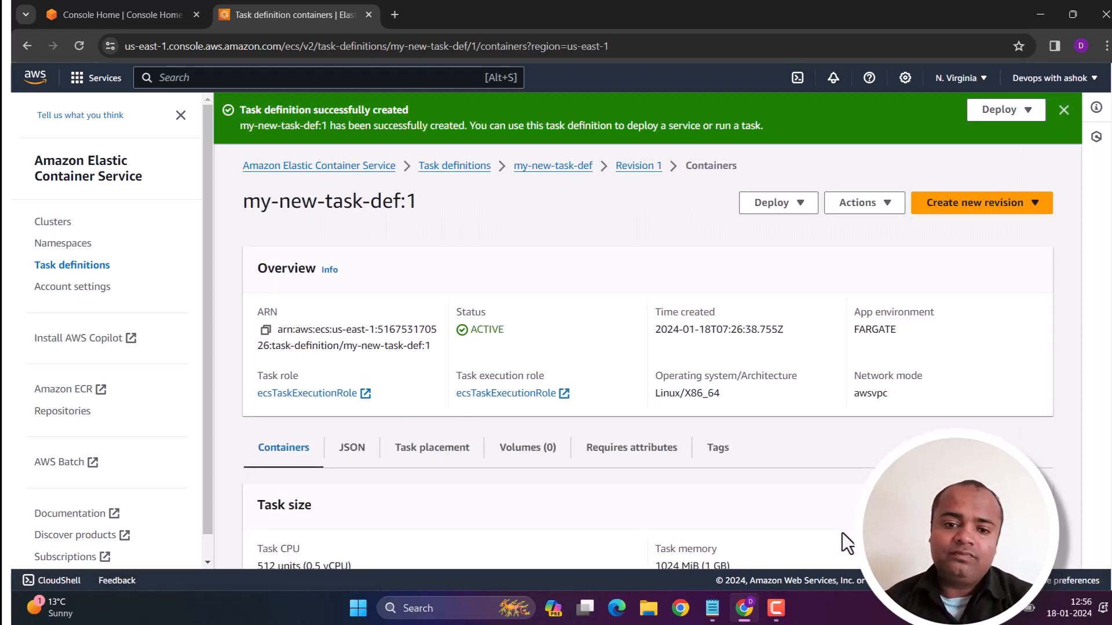
# Dismiss the creation notice and check the list of task definitions for my-new-task-def.
pyautogui.click(570, 168)
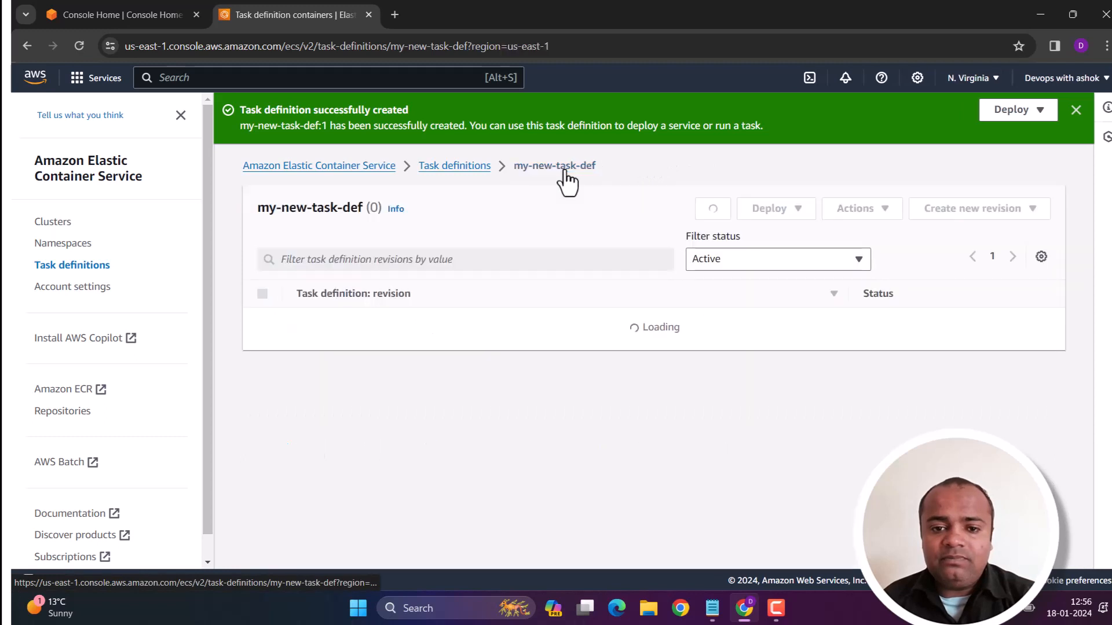
pyautogui.click(1075, 110)
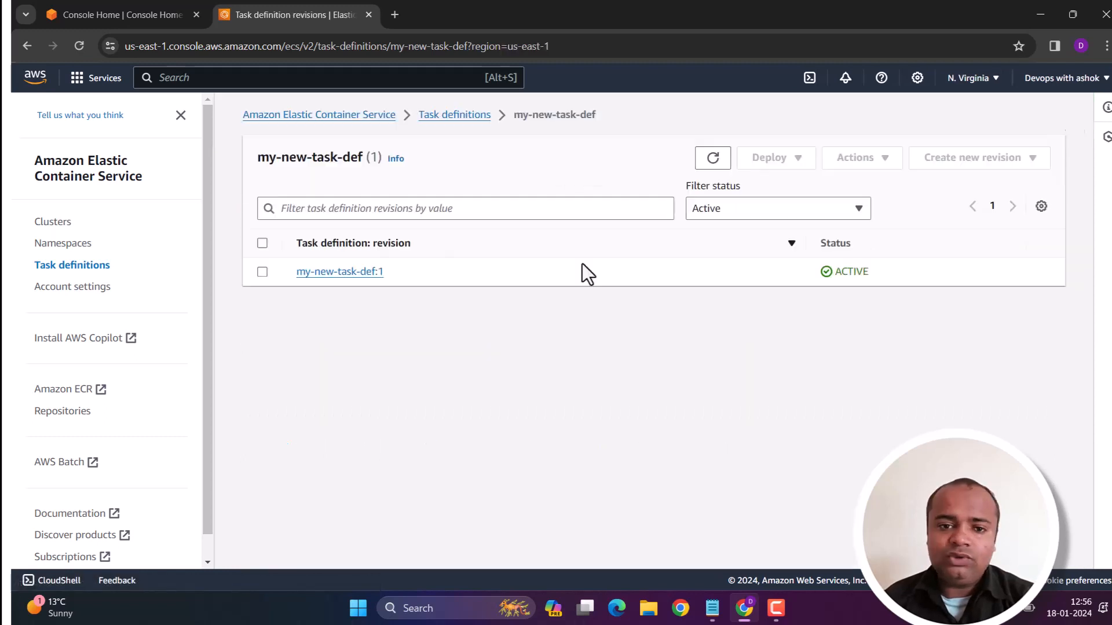
pyautogui.click(457, 116)
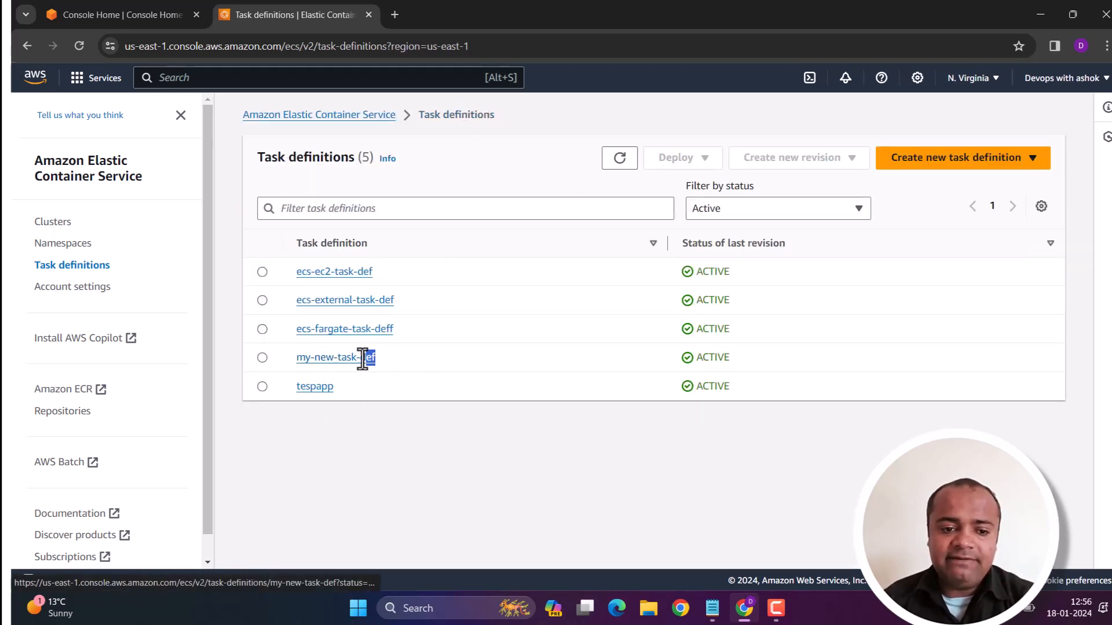
pyautogui.moveTo(376, 358); pyautogui.dragTo(296, 359)
pyautogui.click(393, 455)
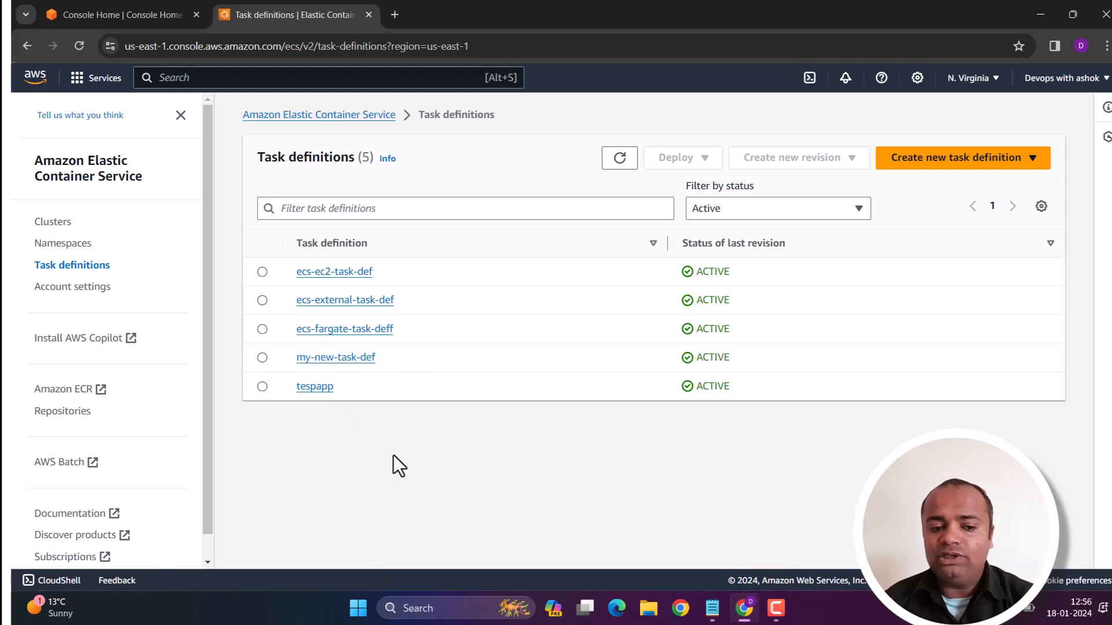
# Open my-new-task-def and start a new revision based on my-new-task-def:1.
pyautogui.click(333, 359)
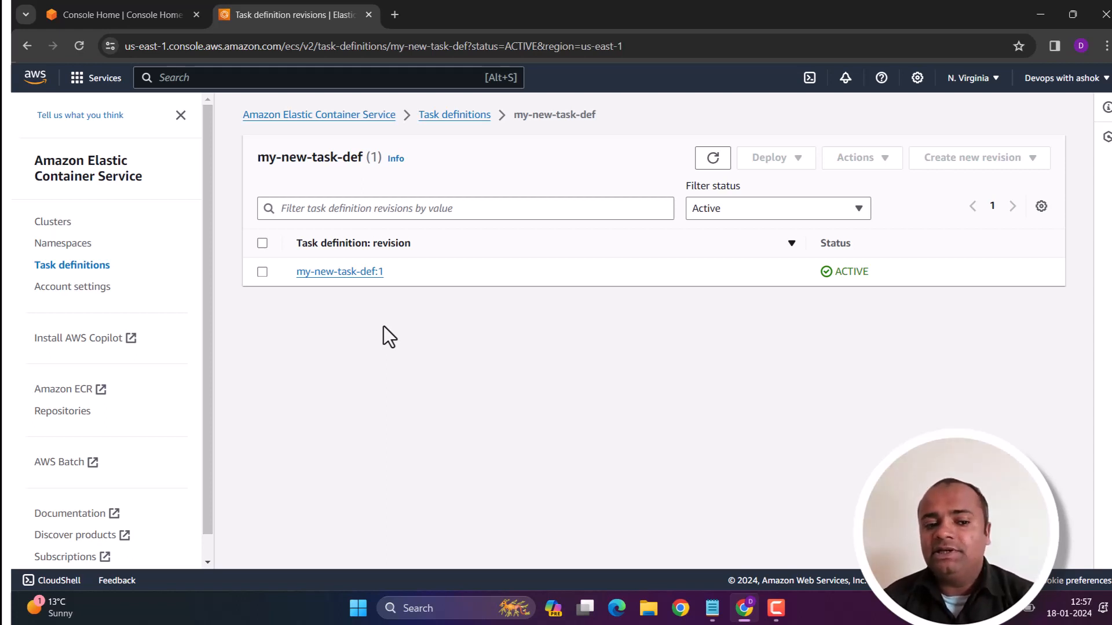
pyautogui.moveTo(392, 274); pyautogui.dragTo(340, 275)
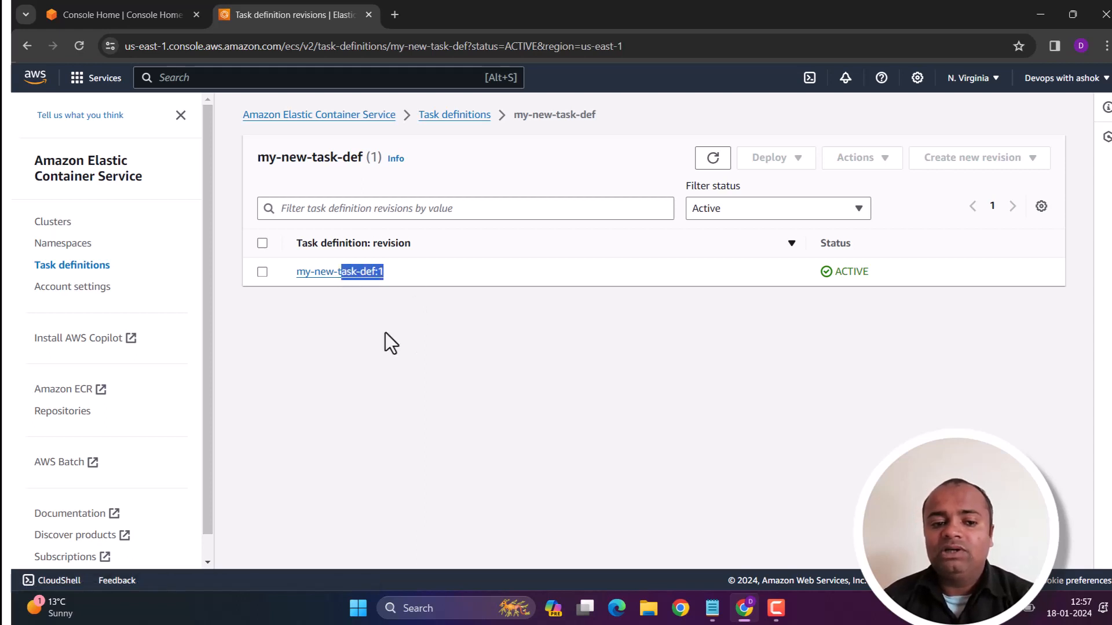
pyautogui.click(388, 335)
pyautogui.click(263, 272)
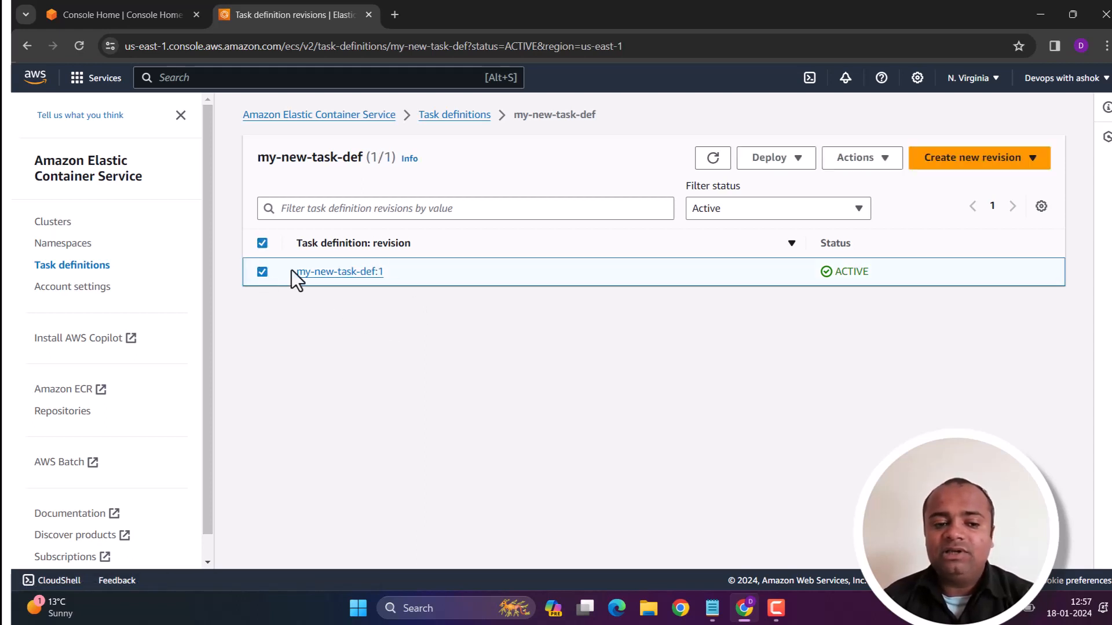
pyautogui.click(928, 165)
pyautogui.click(932, 181)
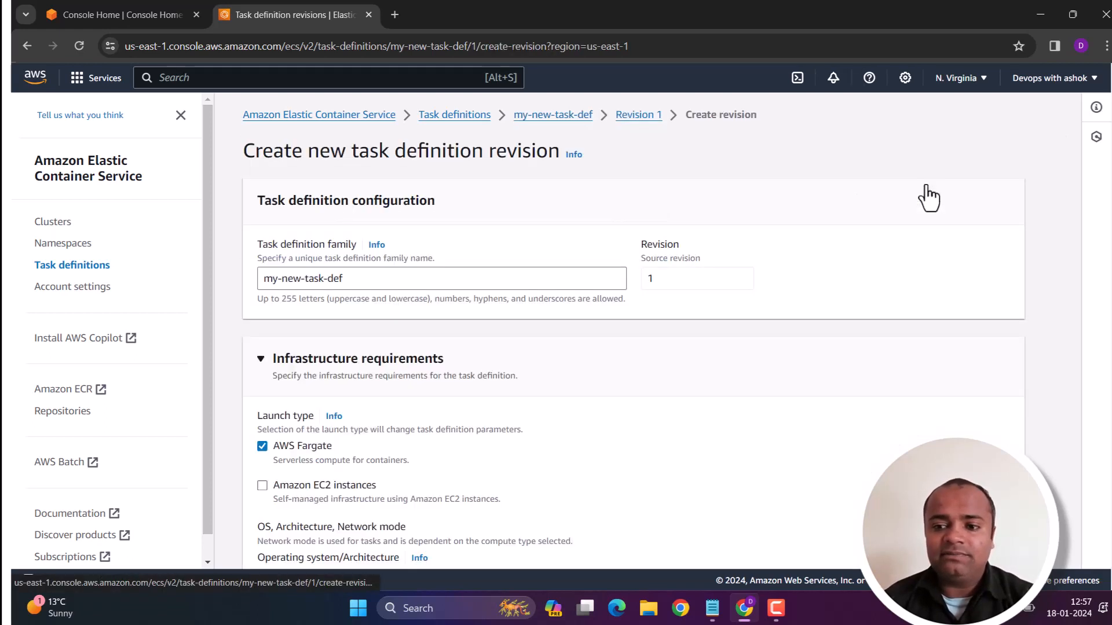
# Change both the container's name and its image URI to nginx in the new revision.
pyautogui.scroll(-5, 694, 272)
pyautogui.scroll(-10, 694, 272)
pyautogui.moveTo(298, 342); pyautogui.dragTo(234, 346)
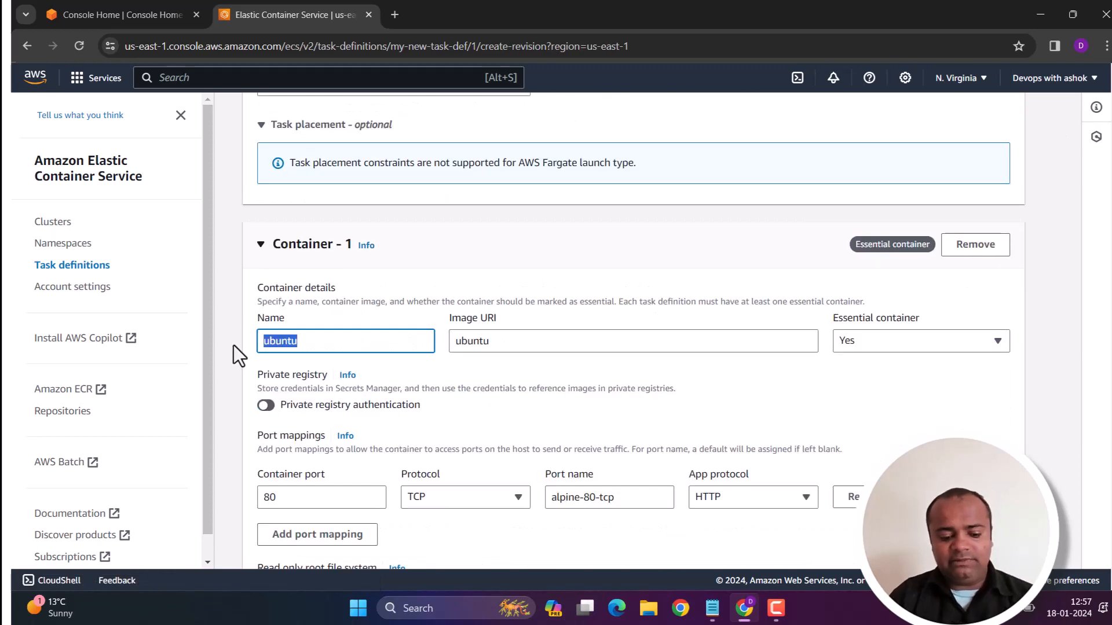
pyautogui.write('nginx')
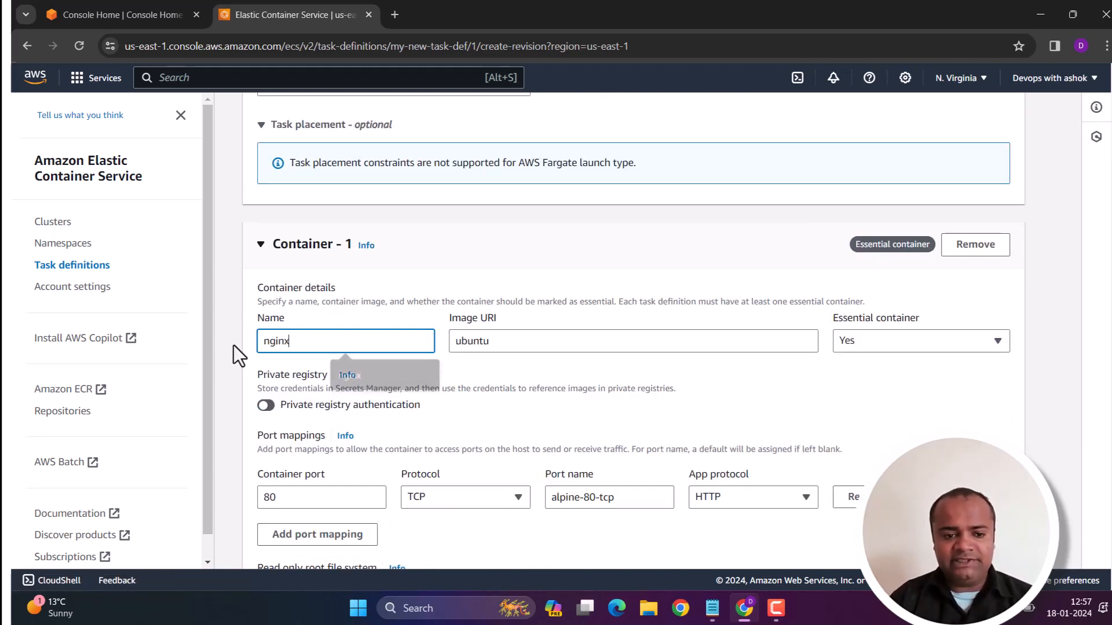
pyautogui.moveTo(607, 342); pyautogui.dragTo(417, 333)
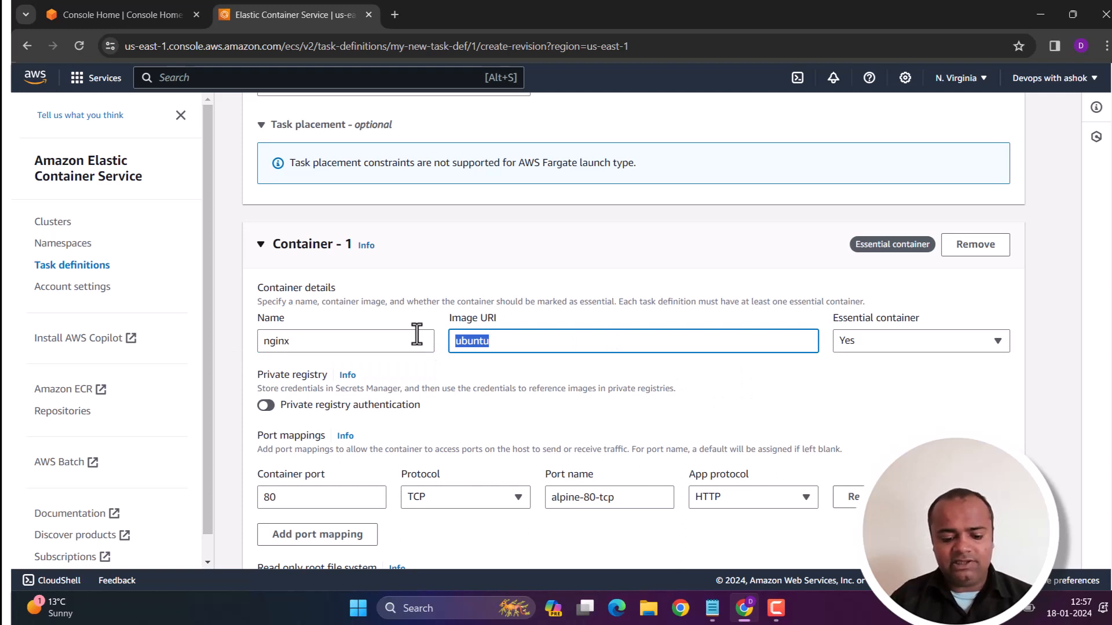
pyautogui.write('ngn')
pyautogui.press('BackSpace')
pyautogui.write('inx')
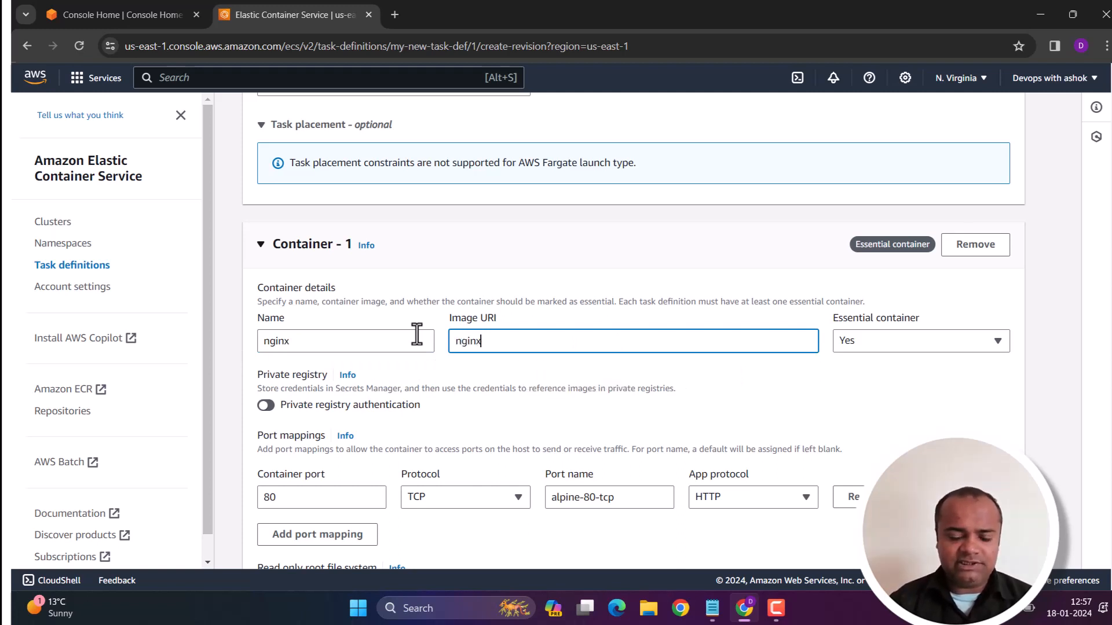
pyautogui.click(915, 405)
pyautogui.scroll(-4, 915, 405)
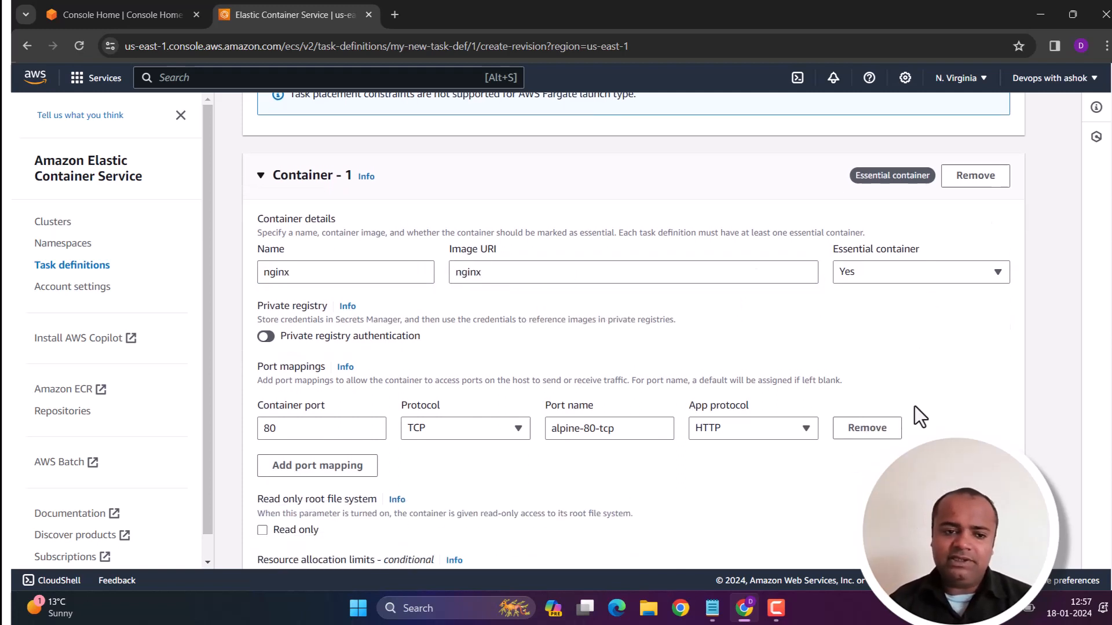
# Create the new revision with the nginx container, and open the revision list of my-new-task-def.
pyautogui.scroll(-6, 915, 406)
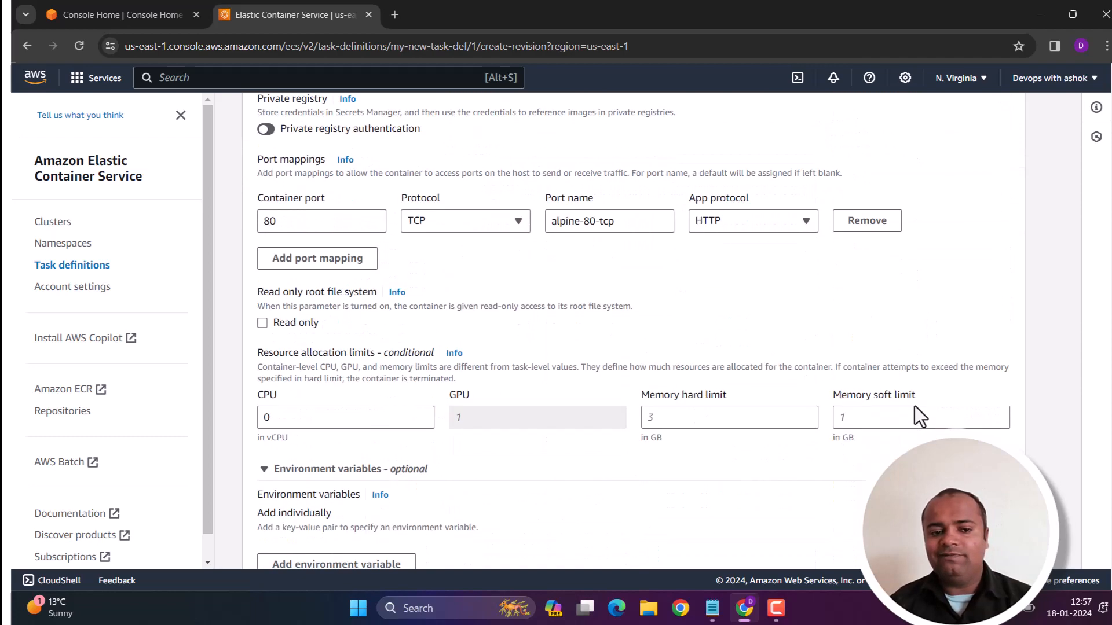
pyautogui.scroll(-15, 915, 405)
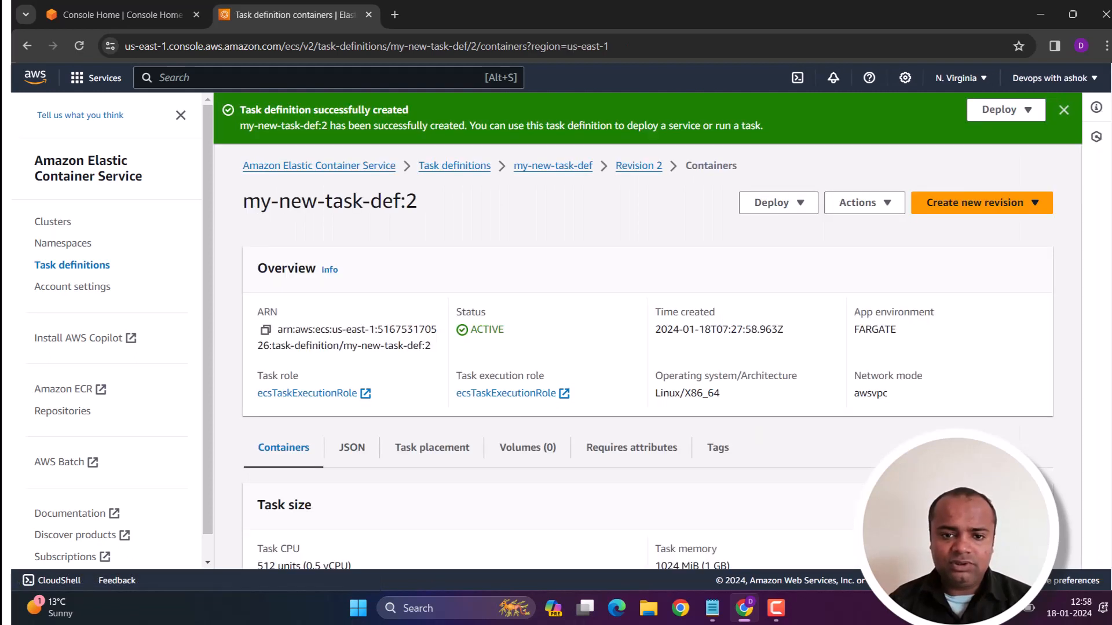
pyautogui.click(571, 175)
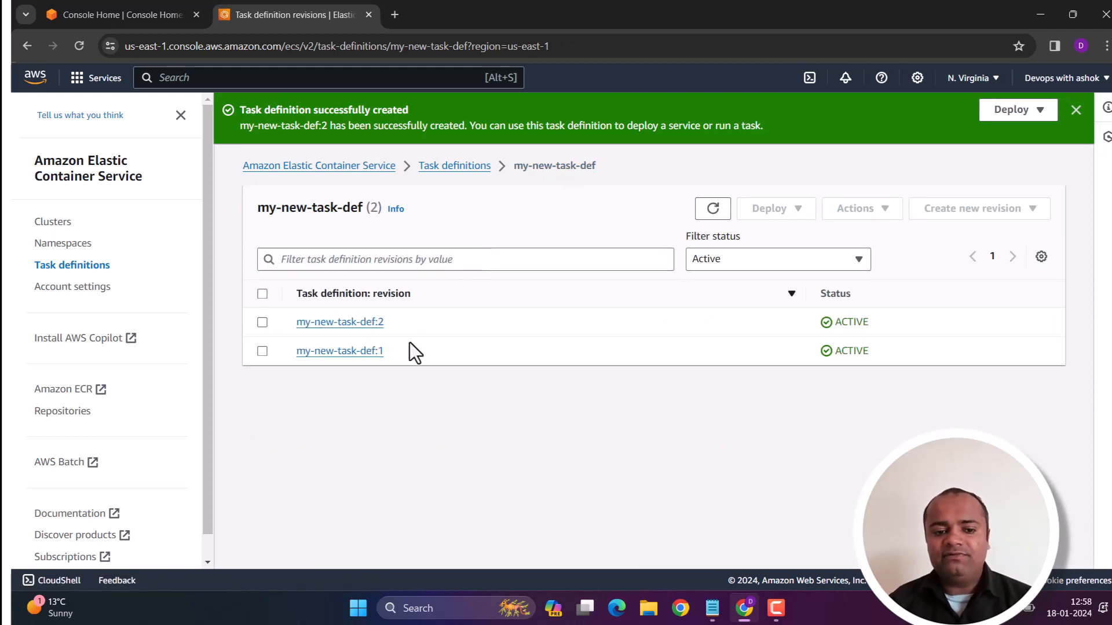
# Open revision my-new-task-def:1 and check the container image in its JSON definition.
pyautogui.click(363, 354)
pyautogui.scroll(-2, 363, 356)
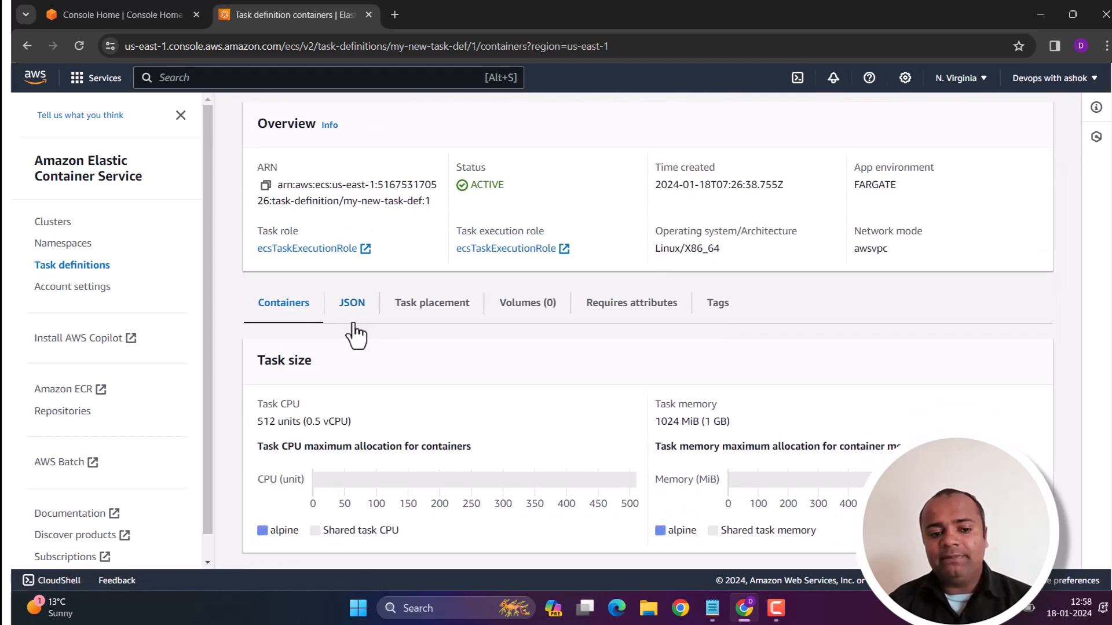
pyautogui.click(352, 316)
pyautogui.scroll(-4, 355, 325)
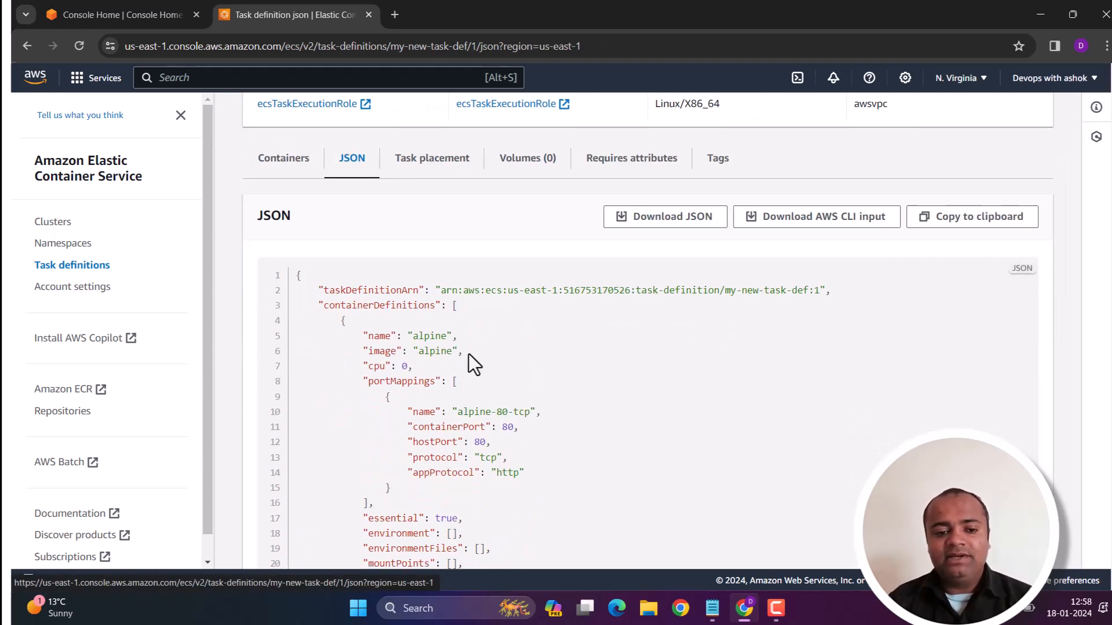
pyautogui.moveTo(463, 351); pyautogui.dragTo(369, 351)
pyautogui.scroll(4, 551, 386)
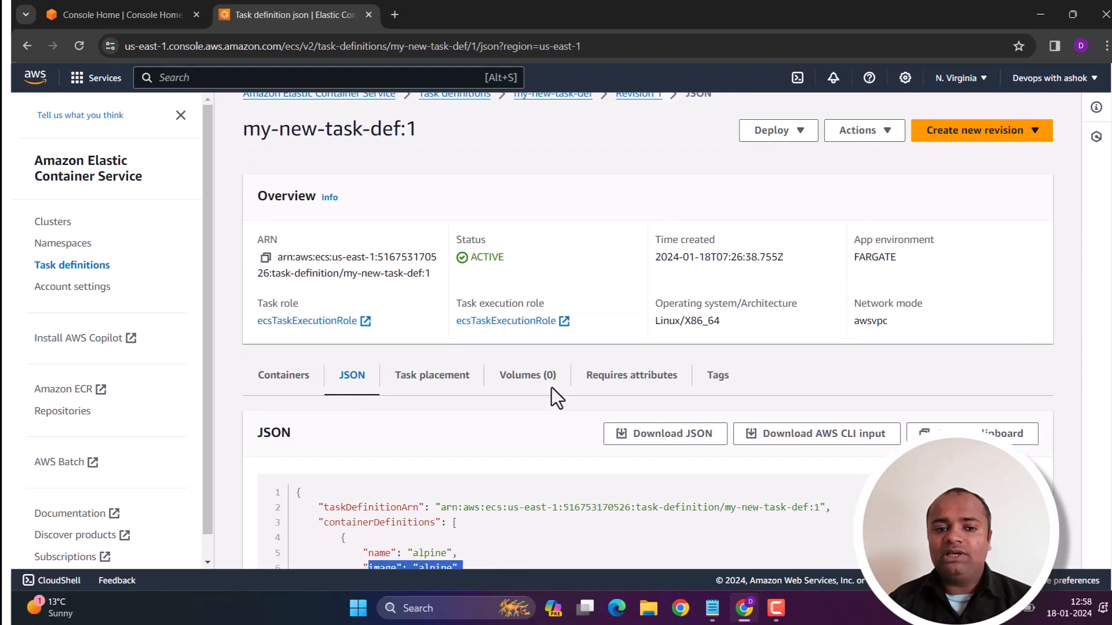
# Go back to the revision list, open my-new-task-def:2, and check the container image in its JSON definition.
pyautogui.click(634, 95)
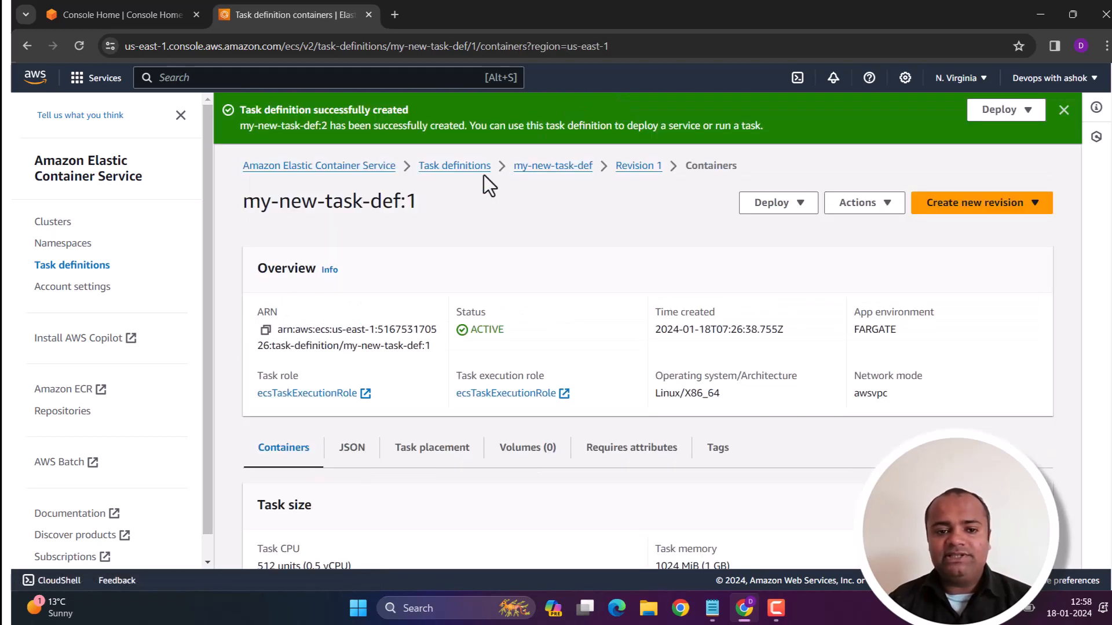
pyautogui.click(537, 172)
pyautogui.click(360, 322)
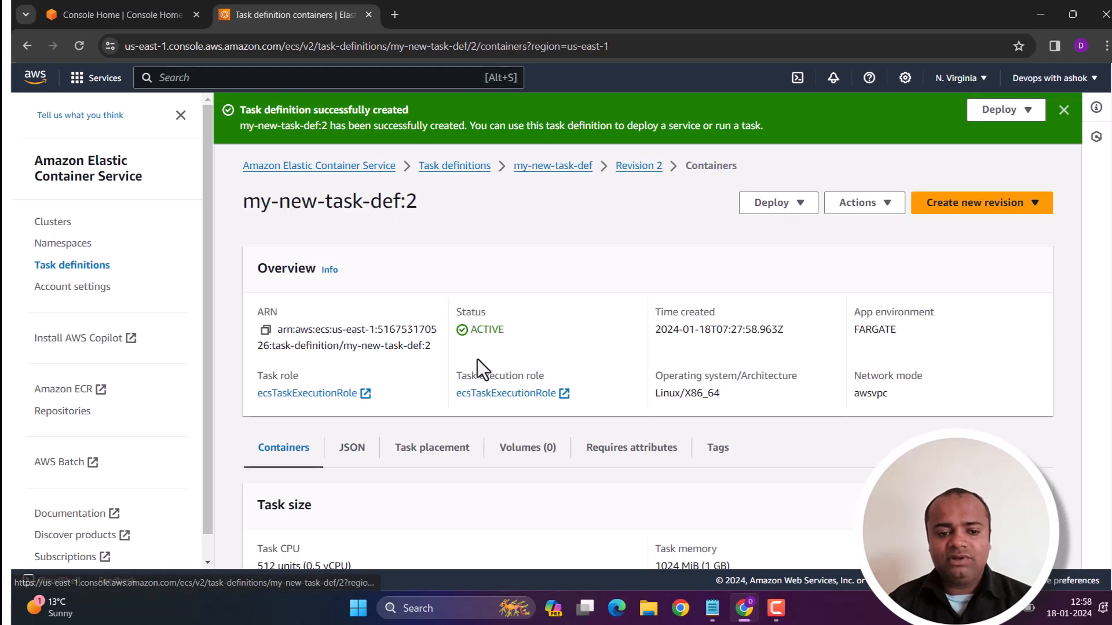
pyautogui.scroll(-2, 376, 386)
pyautogui.click(377, 391)
pyautogui.scroll(-3, 447, 433)
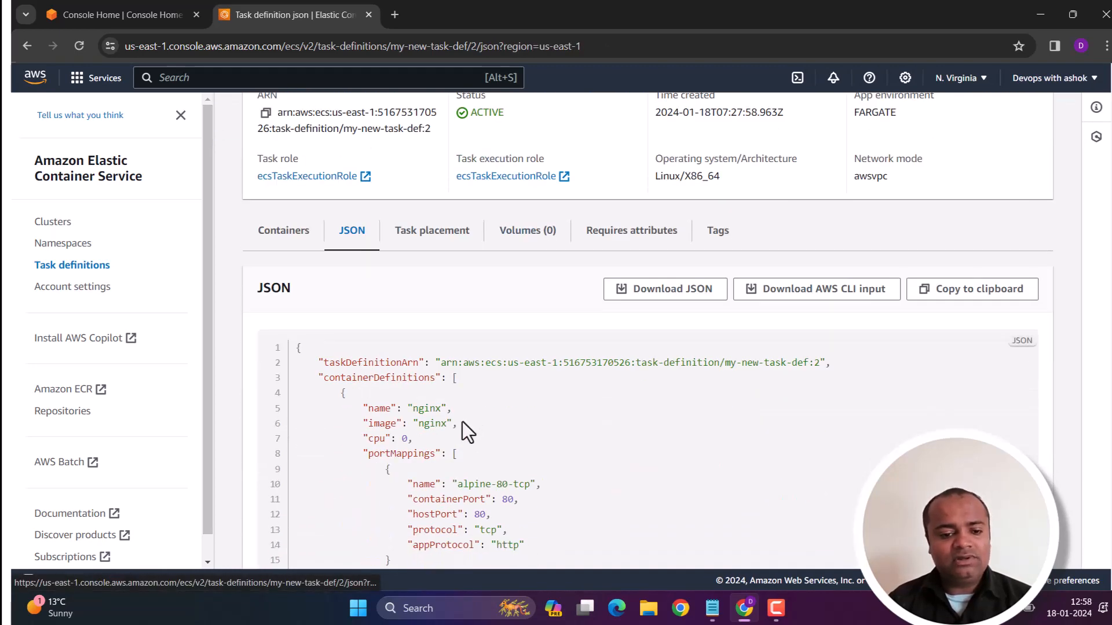
pyautogui.moveTo(462, 422); pyautogui.dragTo(369, 424)
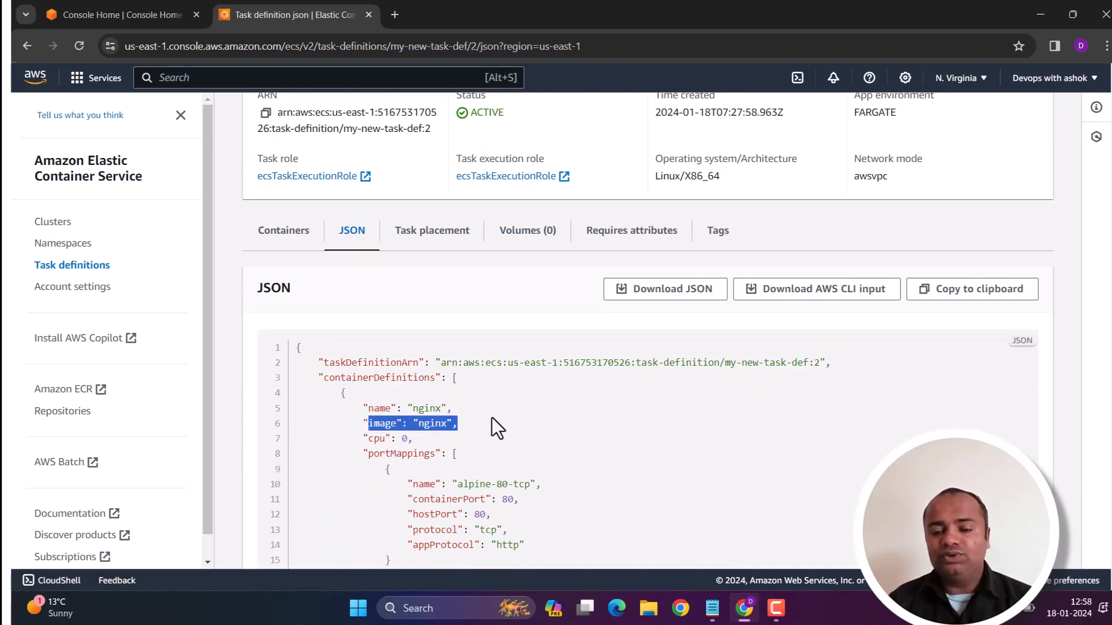
# Return to the revision list of my-new-task-def and dismiss the creation notice.
pyautogui.scroll(4, 491, 418)
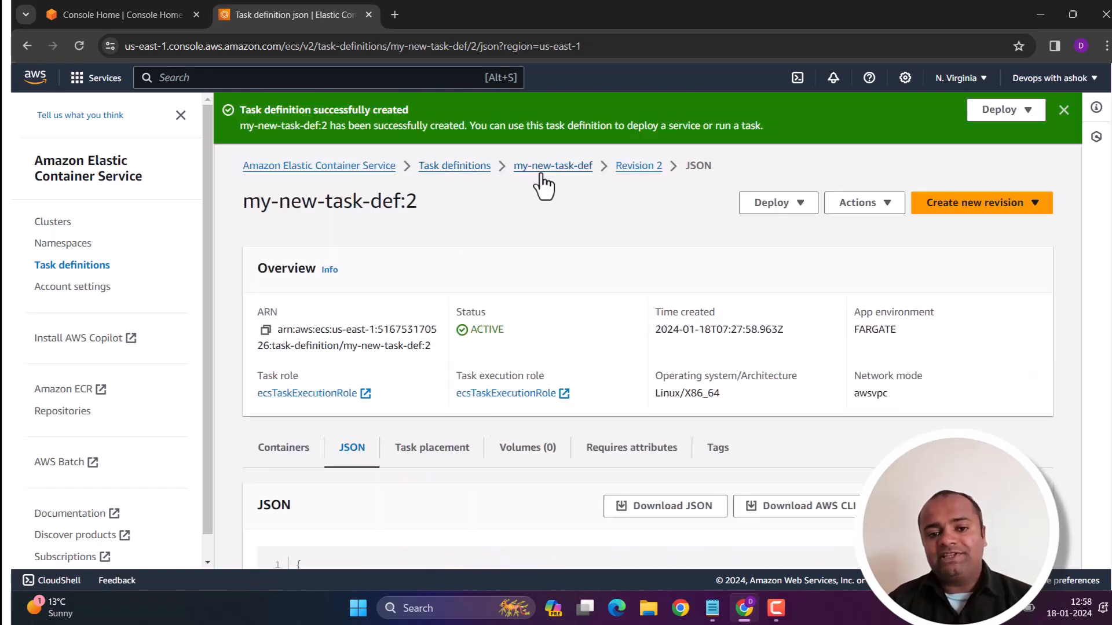
pyautogui.click(547, 168)
pyautogui.click(1076, 110)
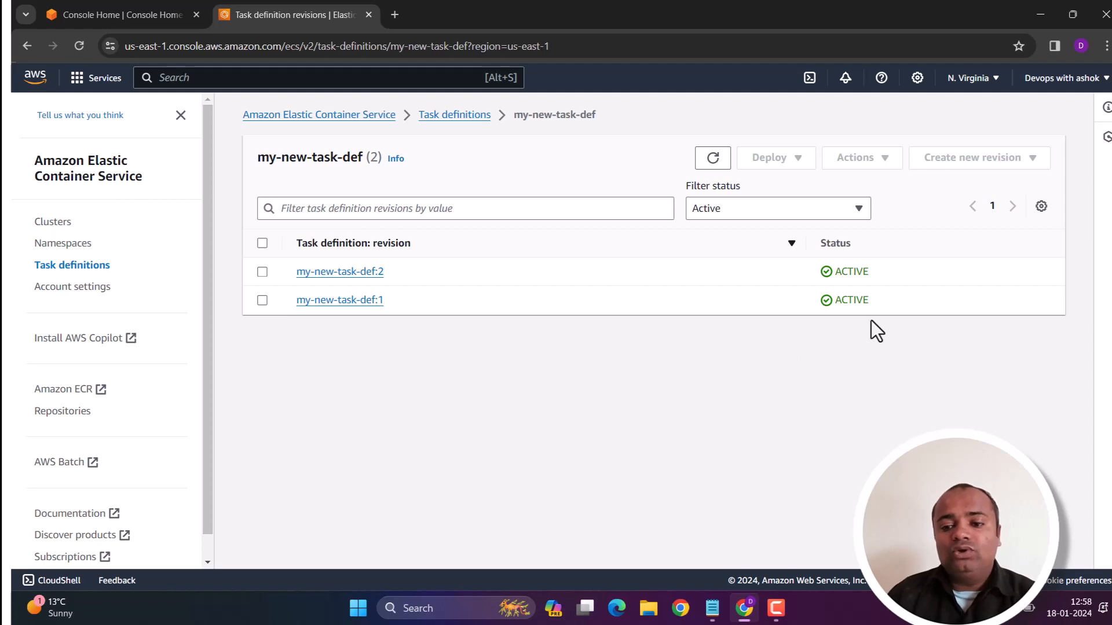
# Check the status of my-new-task-def:2 and review the available status filter options without changing the filter.
pyautogui.moveTo(879, 273); pyautogui.dragTo(829, 271)
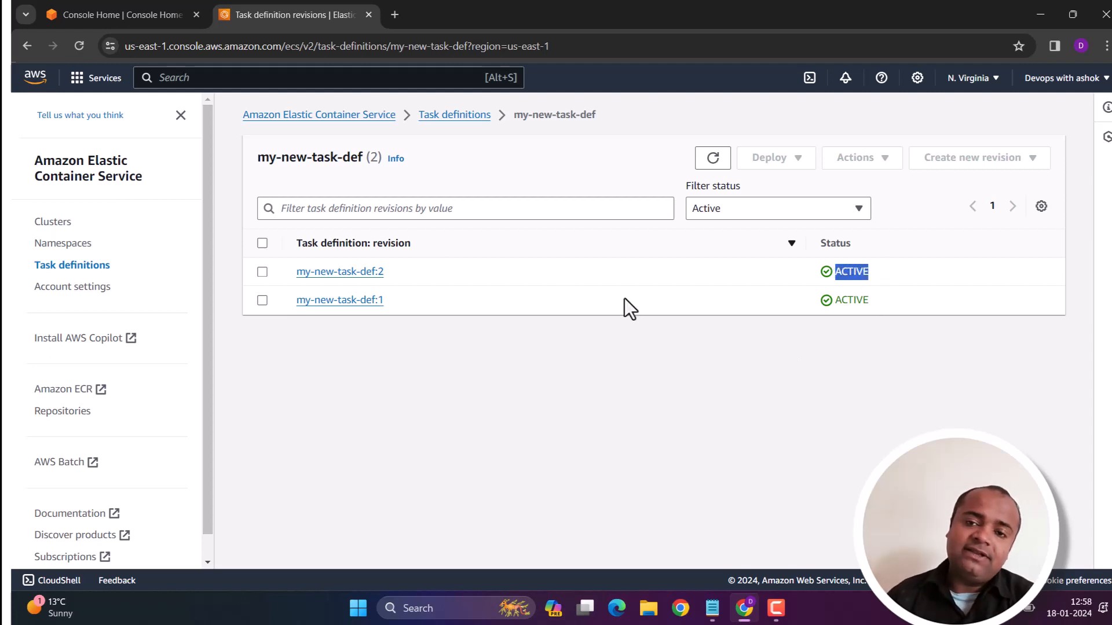
pyautogui.click(714, 214)
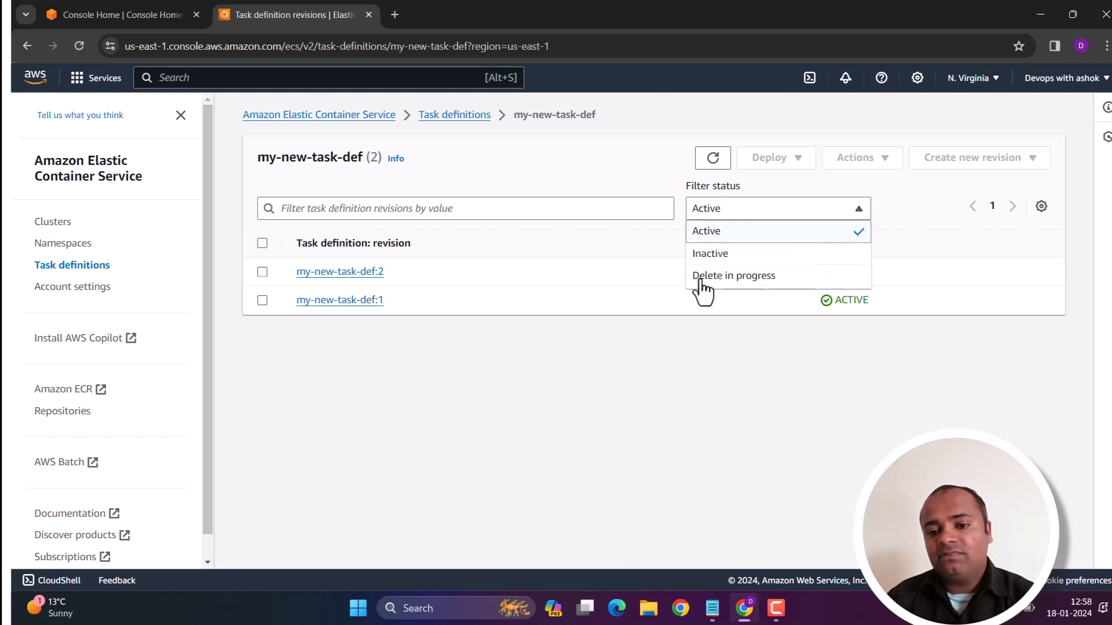
pyautogui.click(751, 353)
pyautogui.click(745, 211)
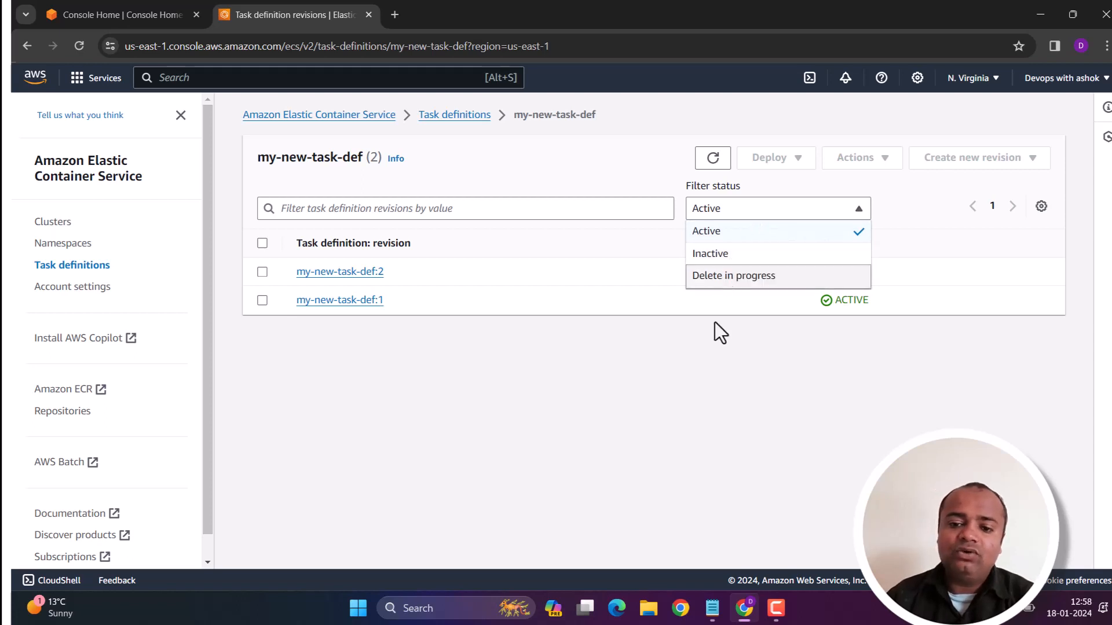
pyautogui.click(630, 384)
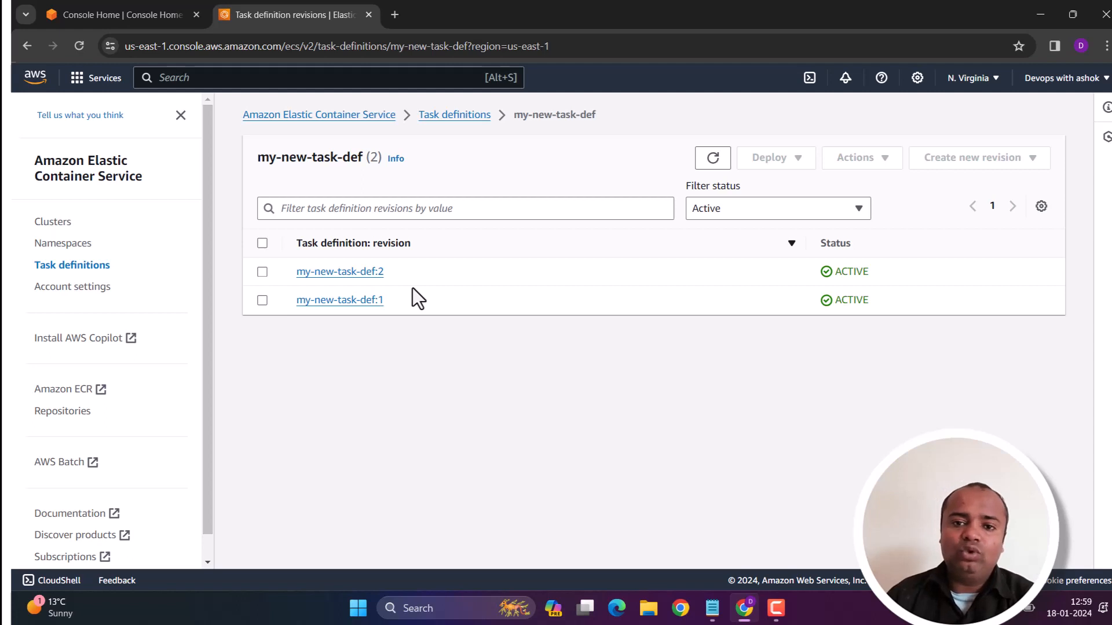
# Deregister the revision my-new-task-def:1.
pyautogui.click(262, 301)
pyautogui.click(845, 165)
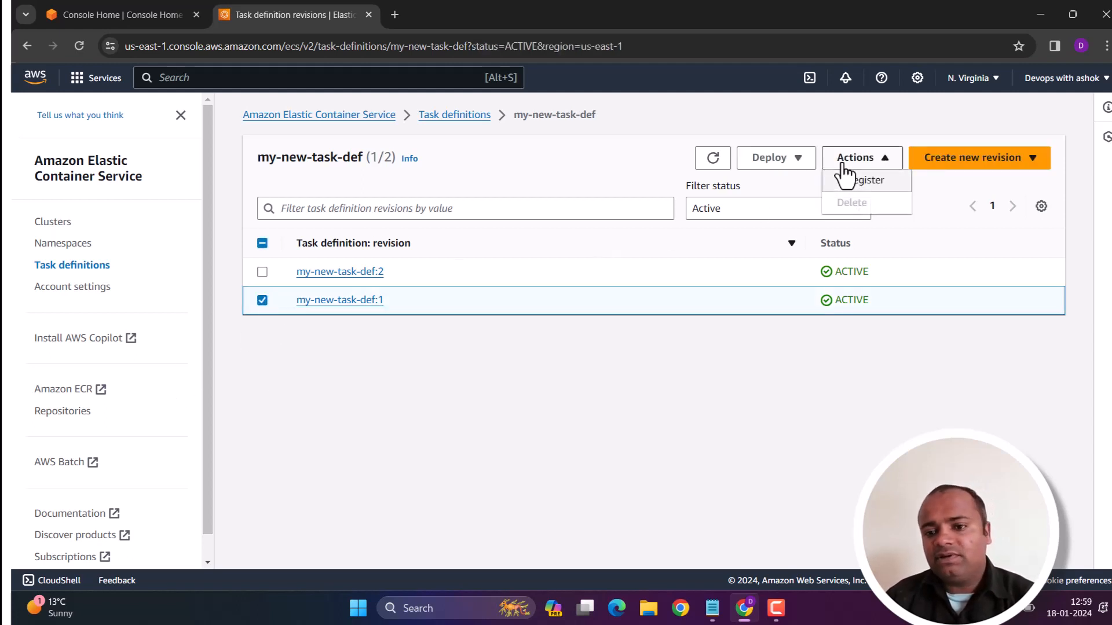
pyautogui.click(860, 181)
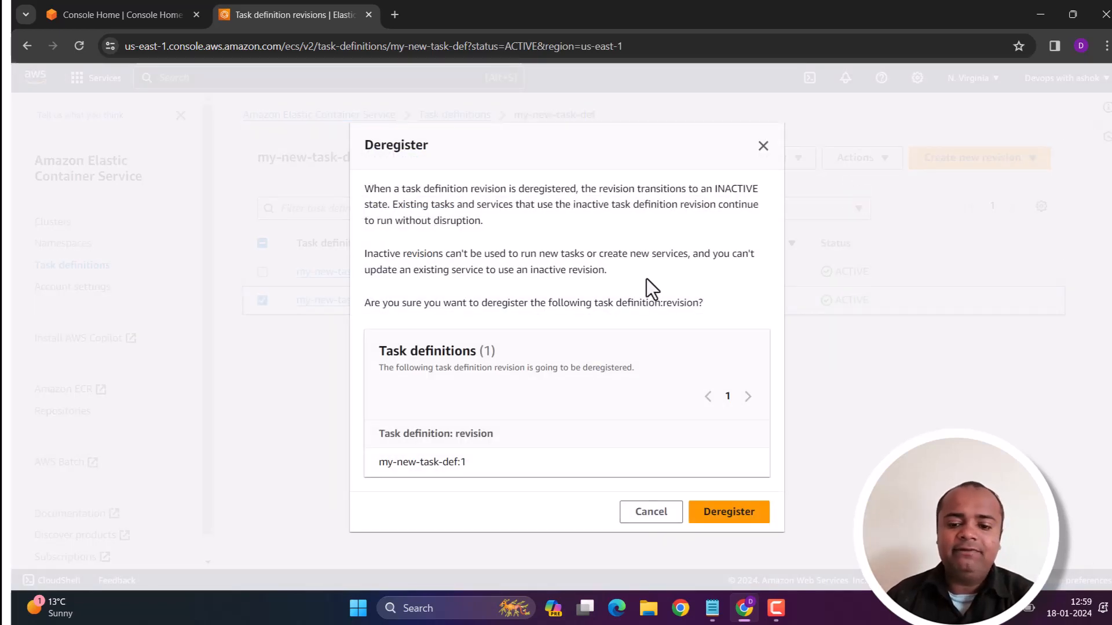
pyautogui.click(721, 510)
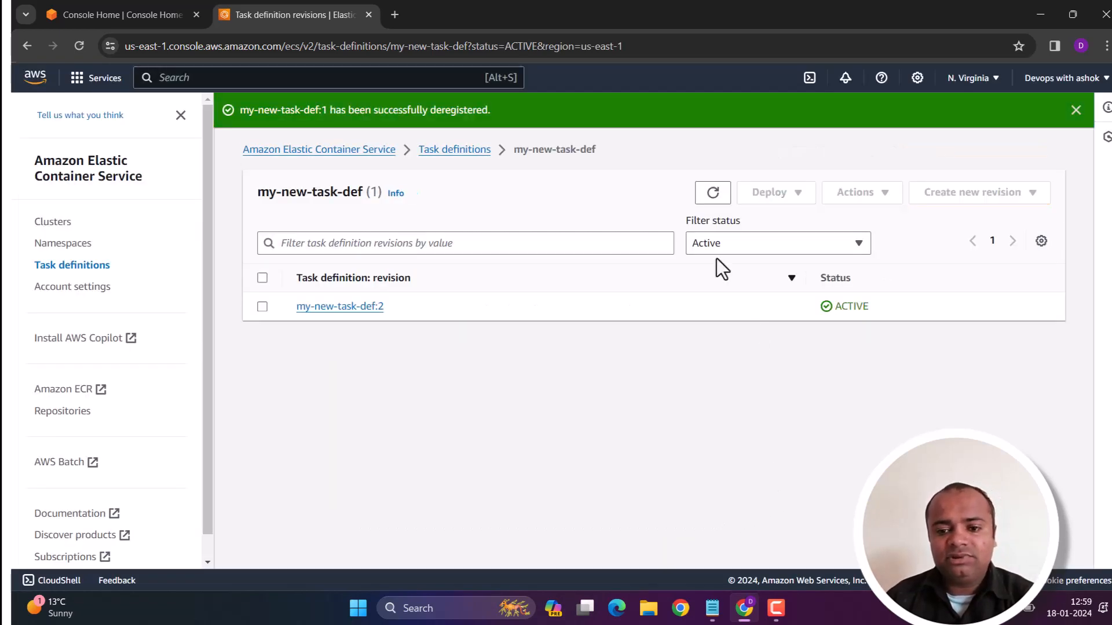
# Refresh the revision list of my-new-task-def and check which revisions are still active.
pyautogui.click(712, 196)
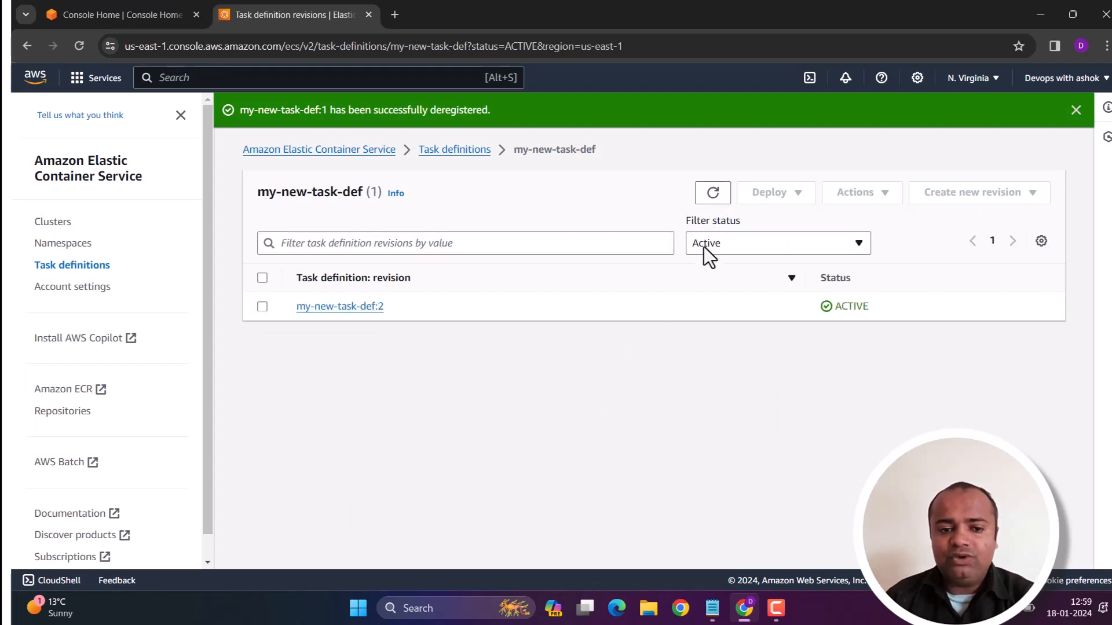
pyautogui.click(714, 195)
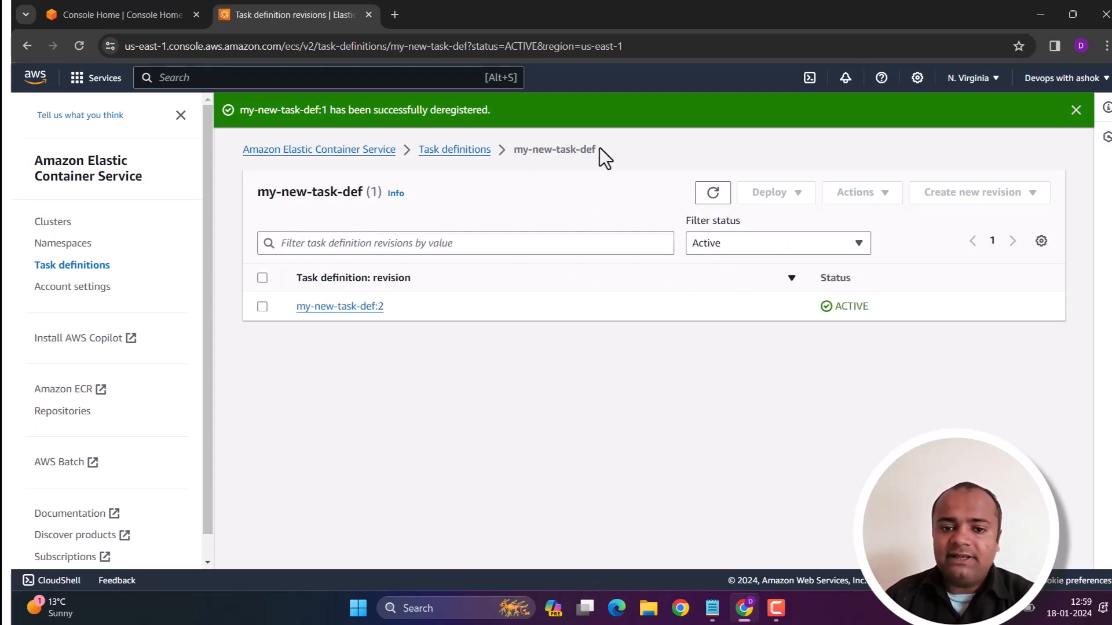
pyautogui.moveTo(599, 148); pyautogui.dragTo(560, 154)
pyautogui.moveTo(412, 317); pyautogui.dragTo(332, 308)
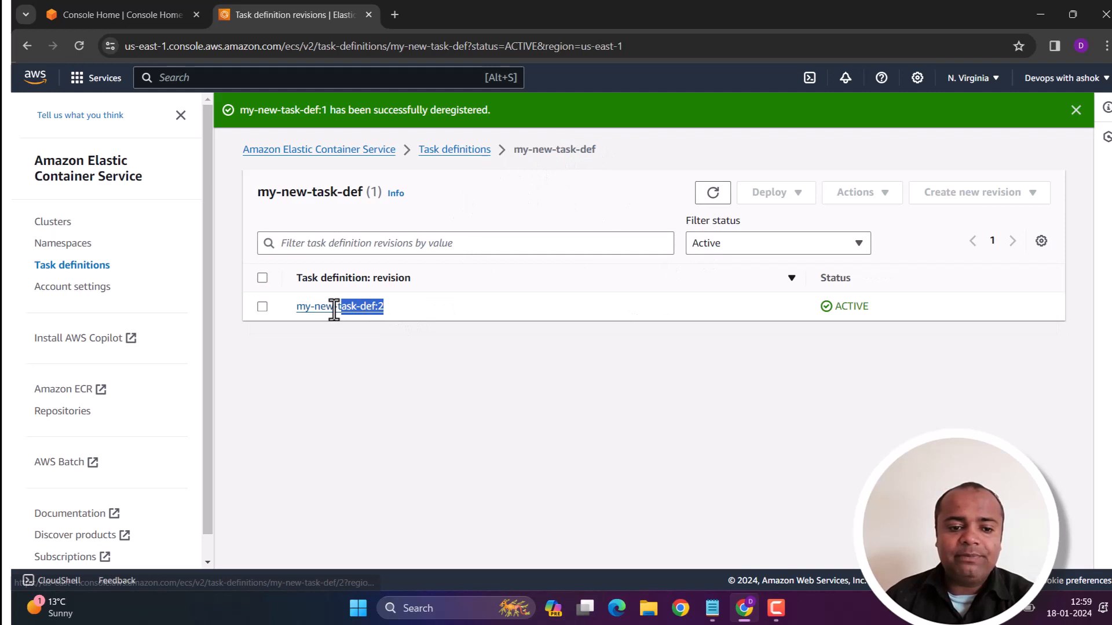
pyautogui.click(489, 419)
pyautogui.click(713, 193)
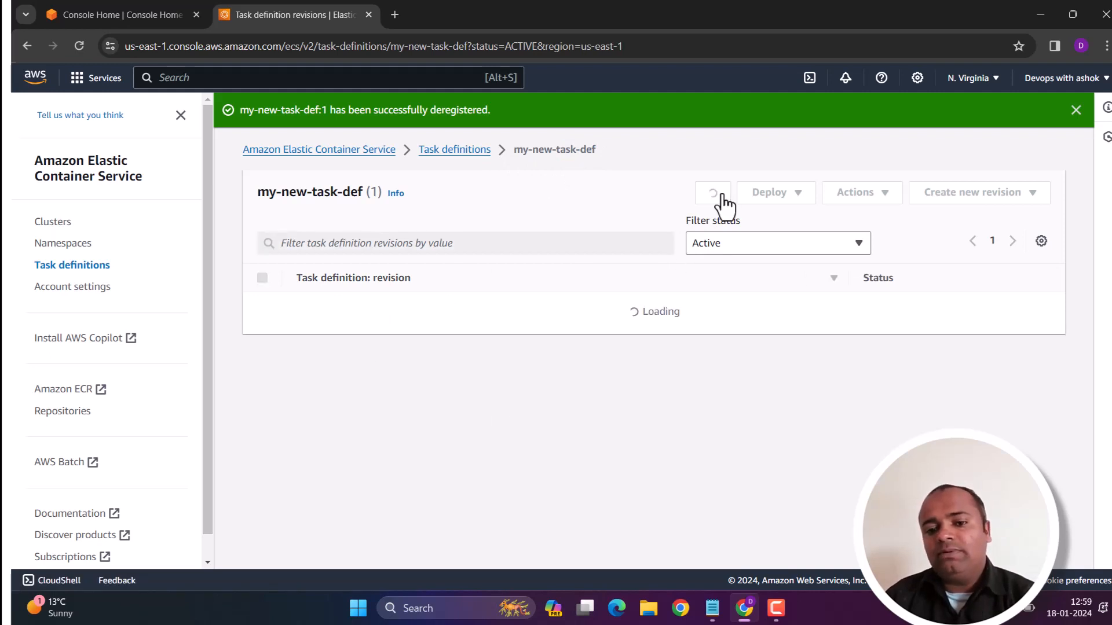
pyautogui.moveTo(398, 307); pyautogui.dragTo(302, 310)
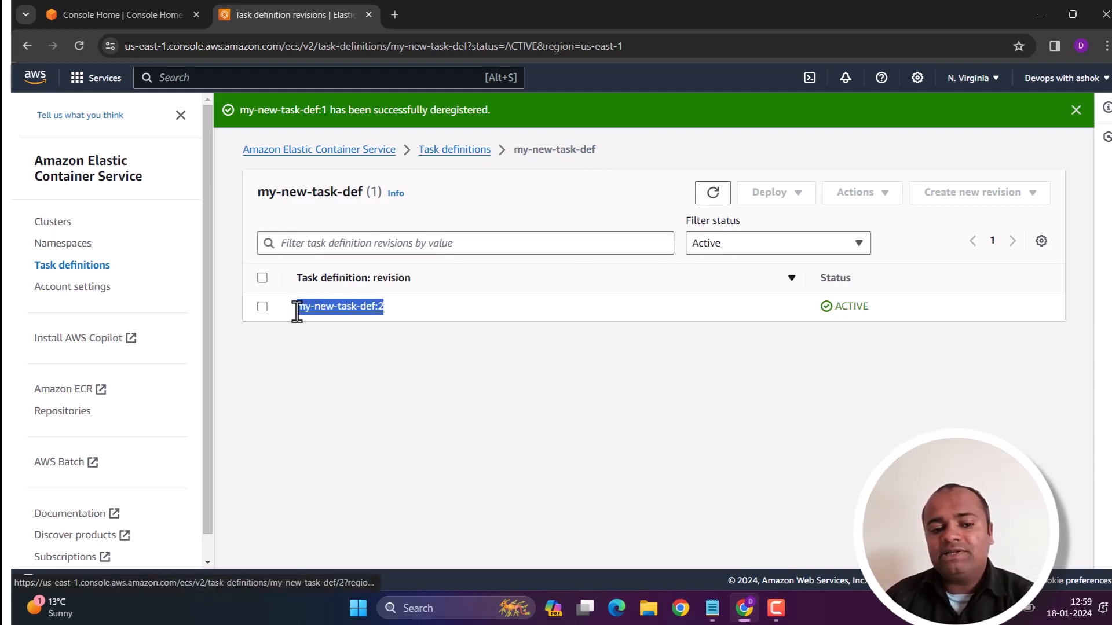
pyautogui.click(381, 354)
# Filter the revisions by Inactive status, look for the deregistered my-new-task-def:1, and refresh the list.
pyautogui.click(714, 252)
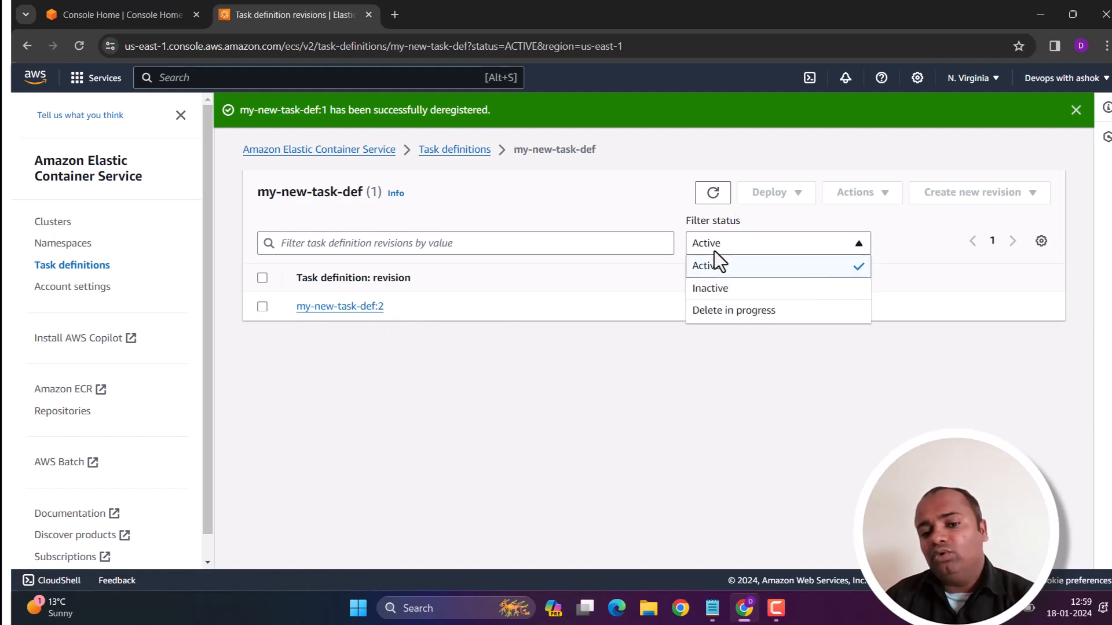
pyautogui.click(716, 289)
pyautogui.moveTo(440, 311); pyautogui.dragTo(316, 318)
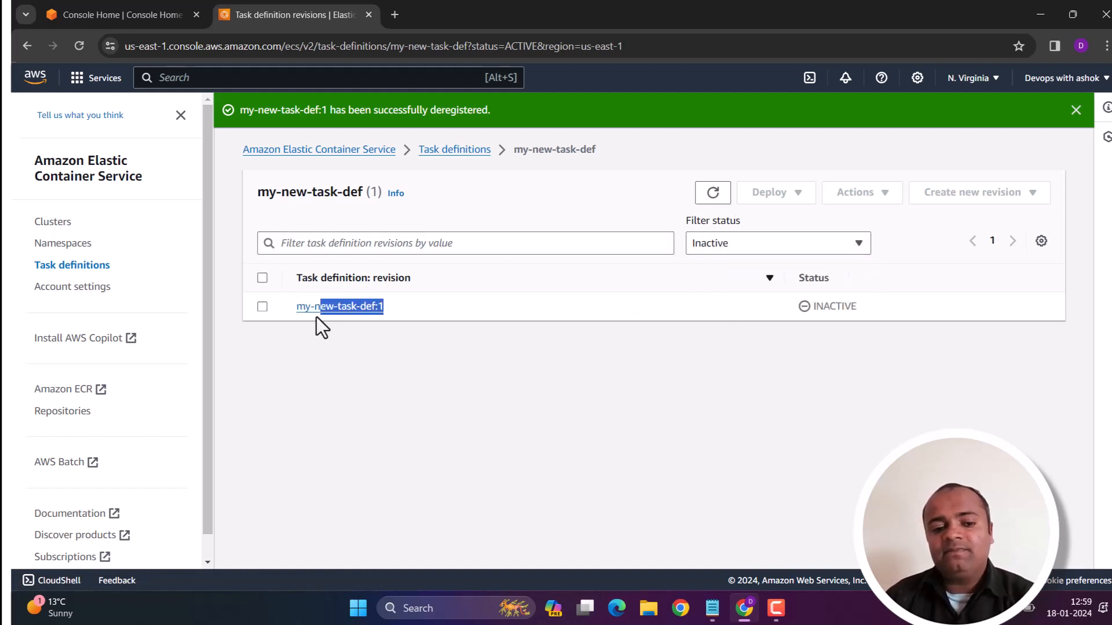
pyautogui.click(398, 393)
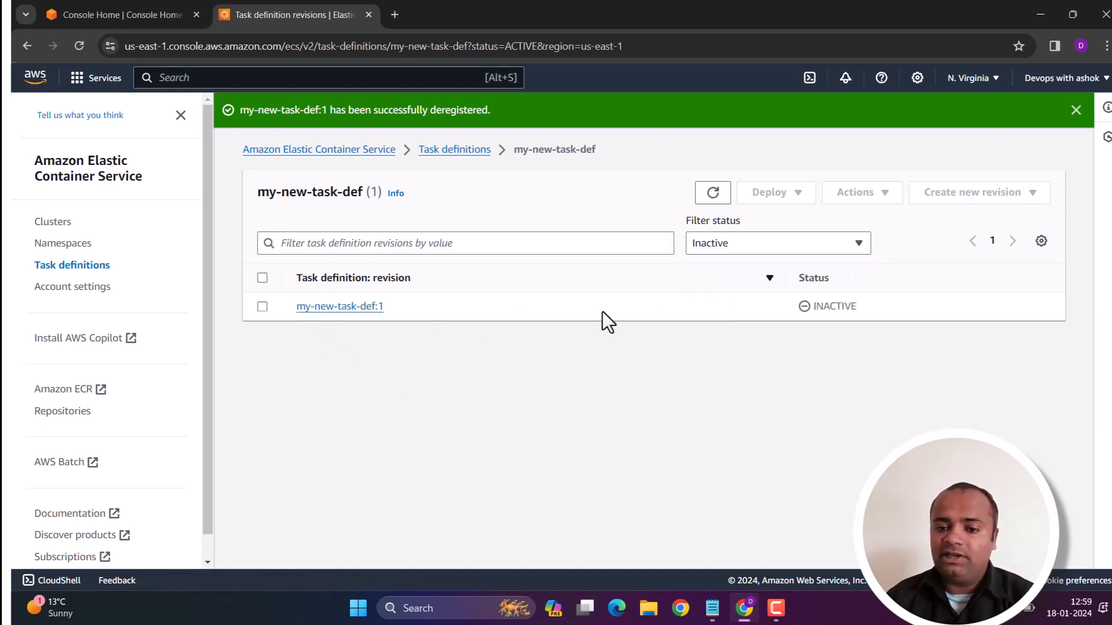
pyautogui.click(712, 194)
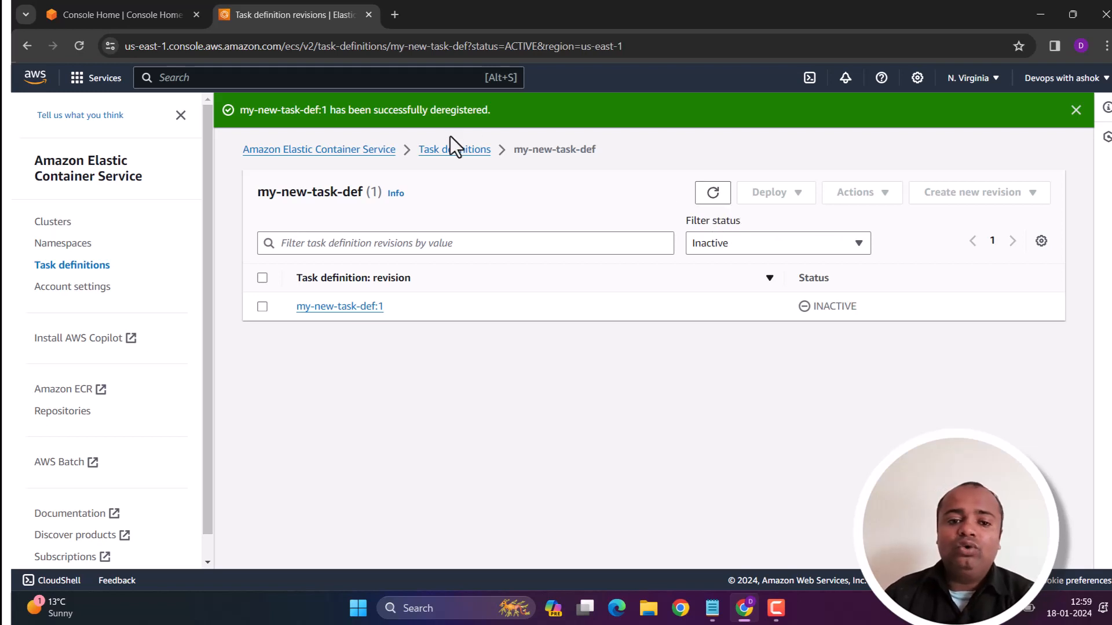
# Reopen my-new-task-def from the task definitions list and examine the revision number of its active revision and the status filter options.
pyautogui.click(446, 151)
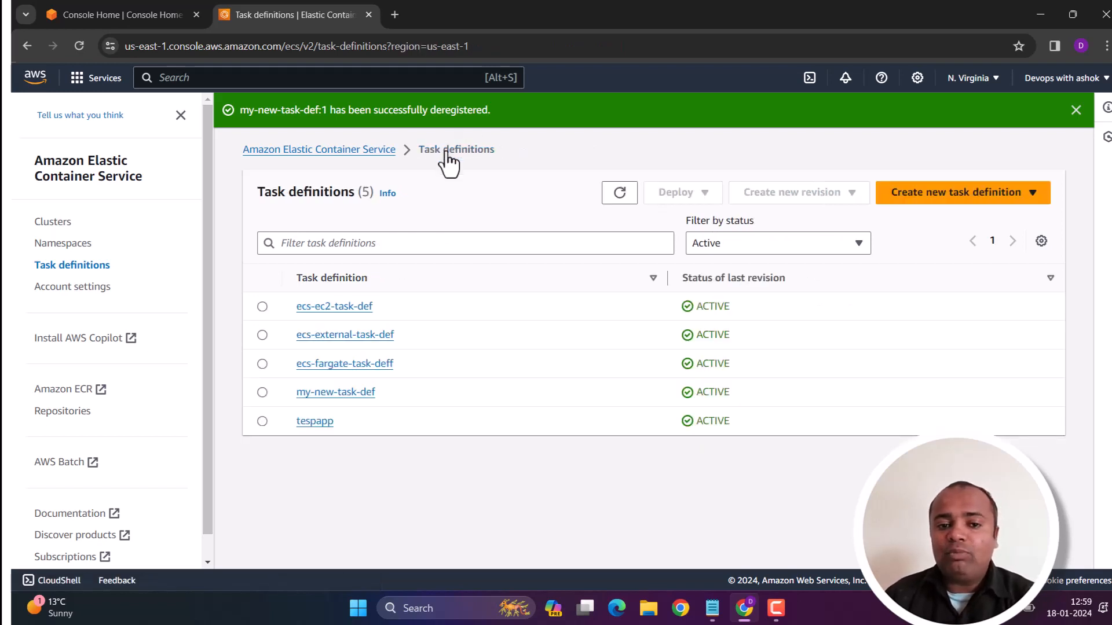
pyautogui.click(336, 393)
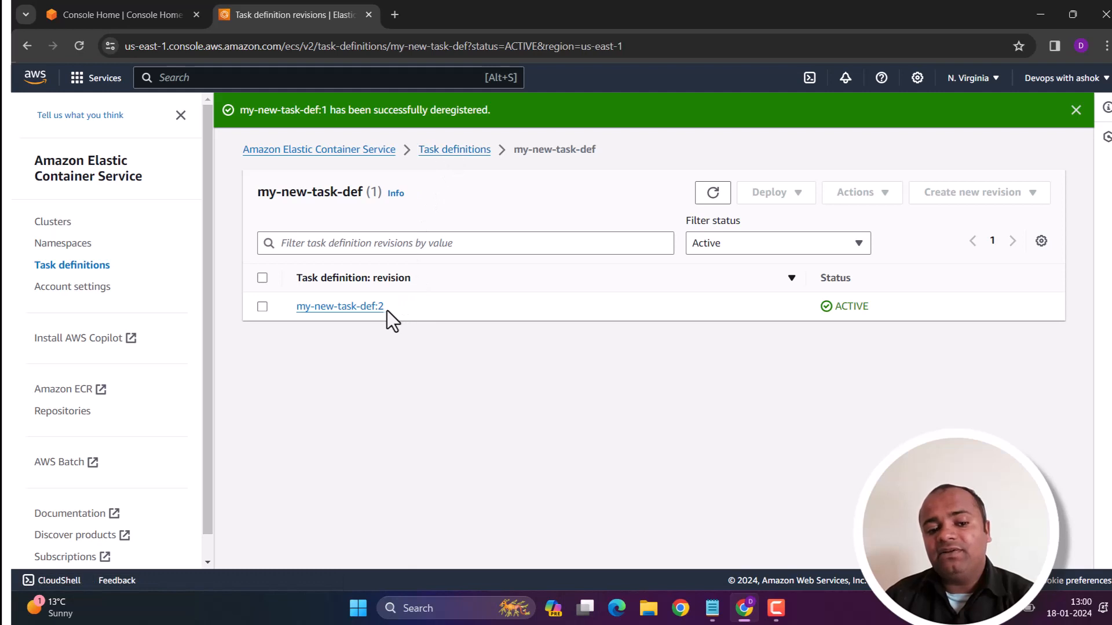
pyautogui.moveTo(387, 310); pyautogui.dragTo(378, 311)
pyautogui.click(429, 356)
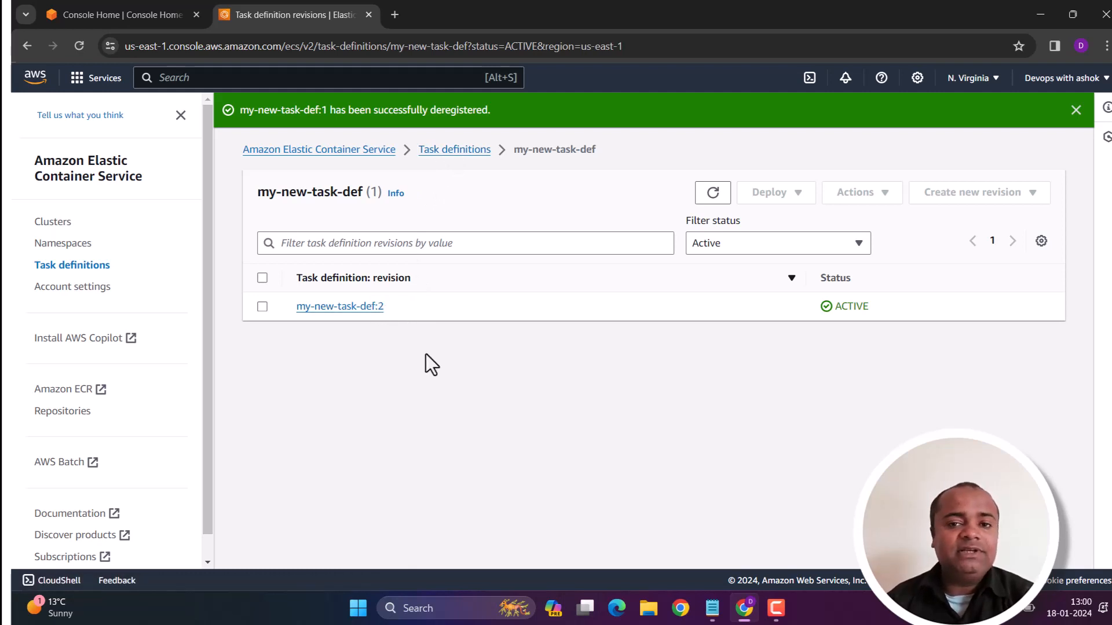
pyautogui.moveTo(387, 310); pyautogui.dragTo(385, 308)
pyautogui.click(438, 395)
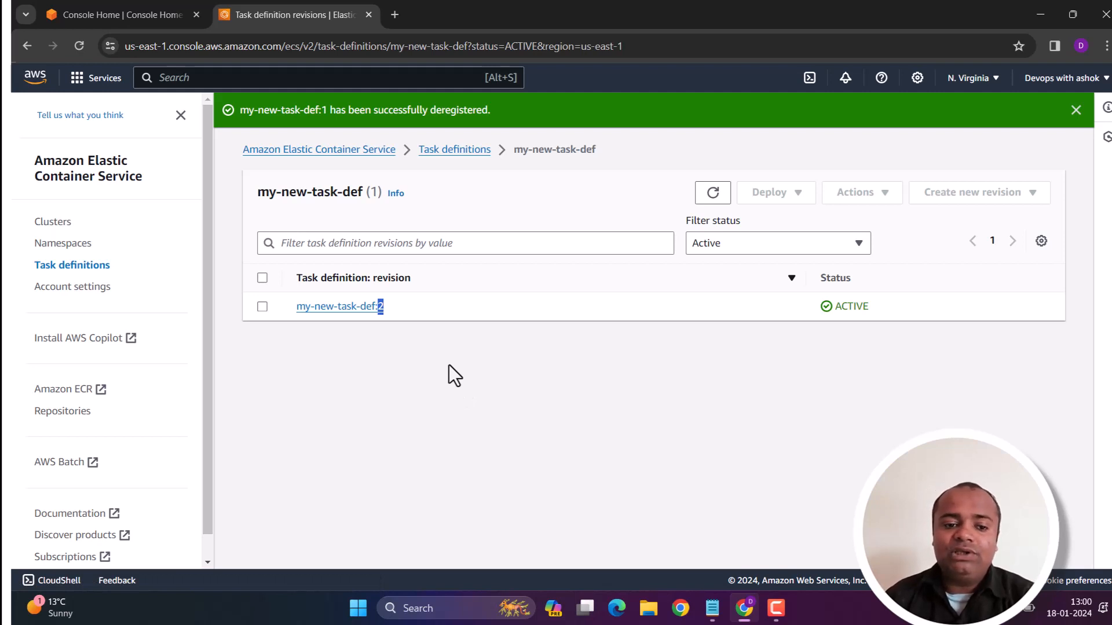
pyautogui.click(421, 314)
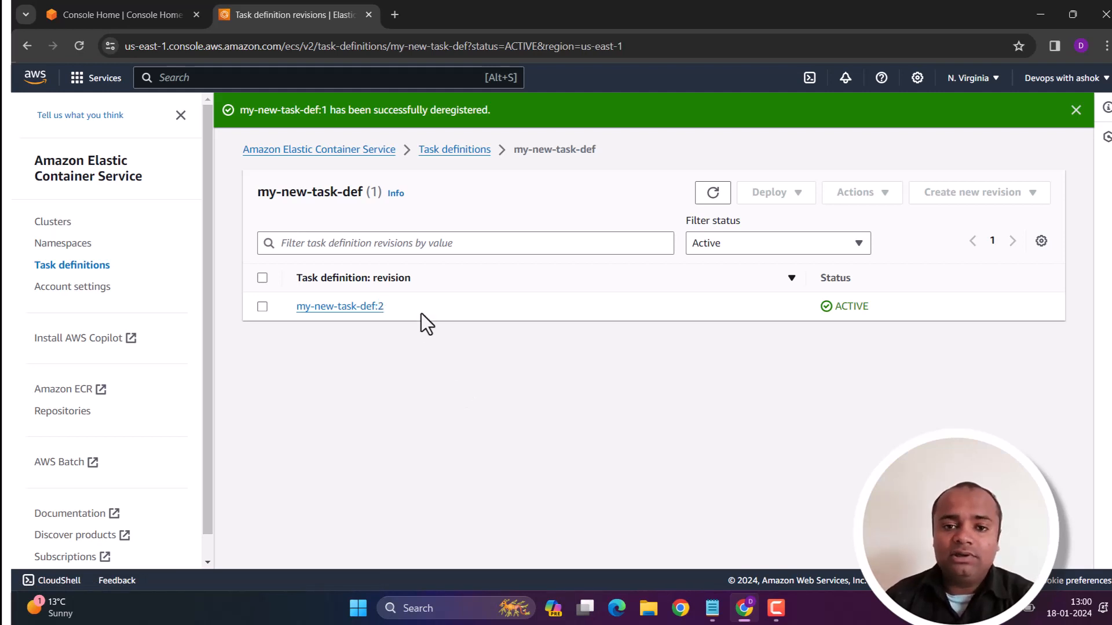
pyautogui.click(724, 249)
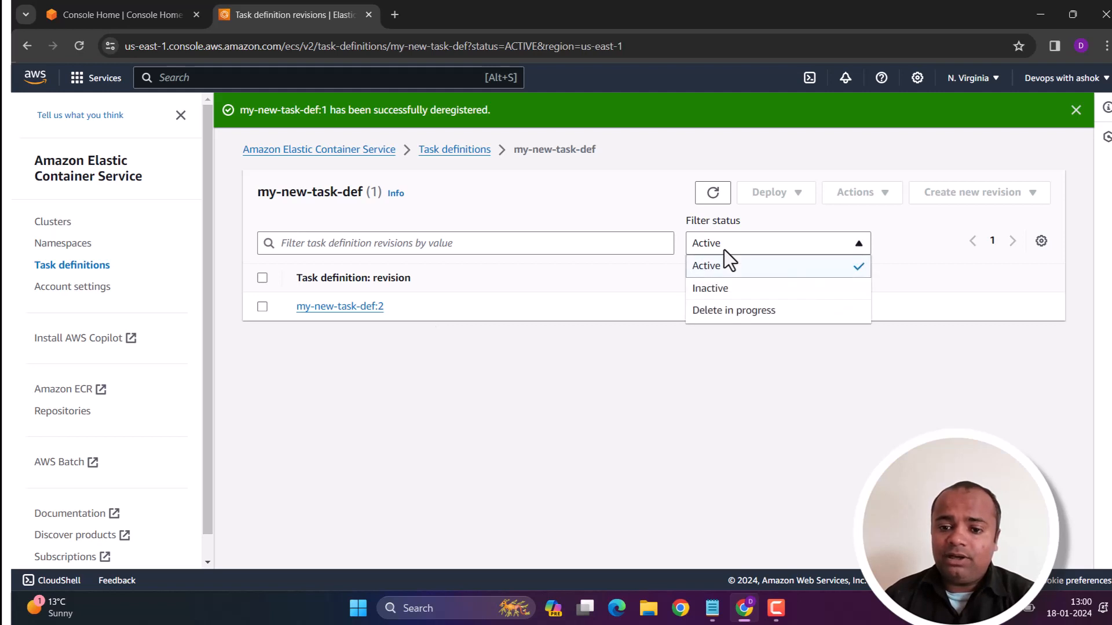
pyautogui.click(491, 418)
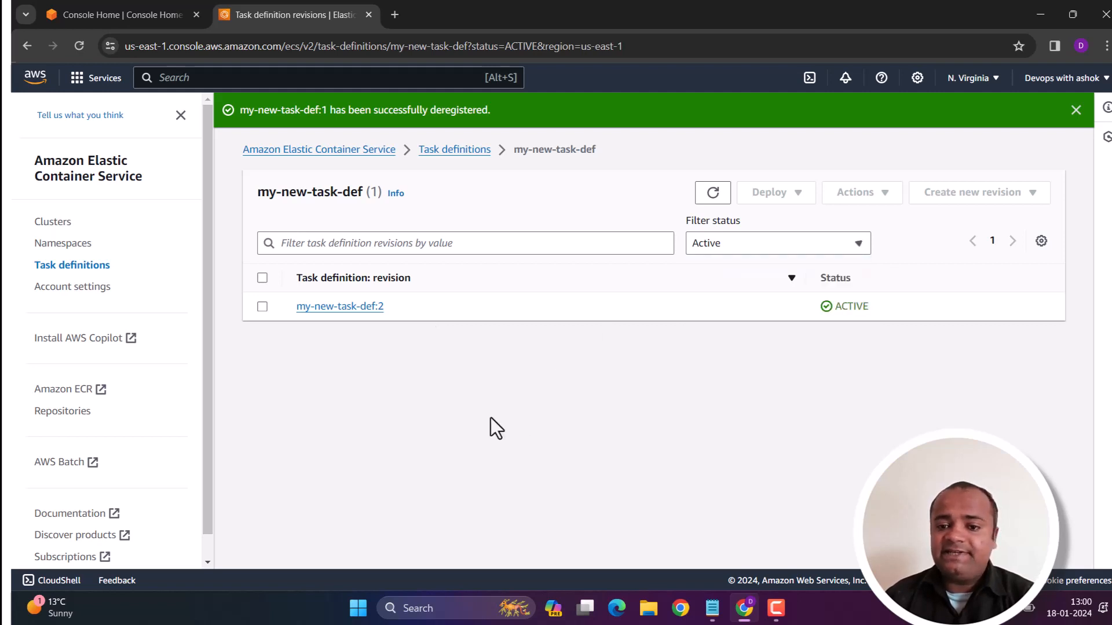
# Start a new revision of the task definition based on my-new-task-def:2, using the form rather than JSON.
pyautogui.click(264, 312)
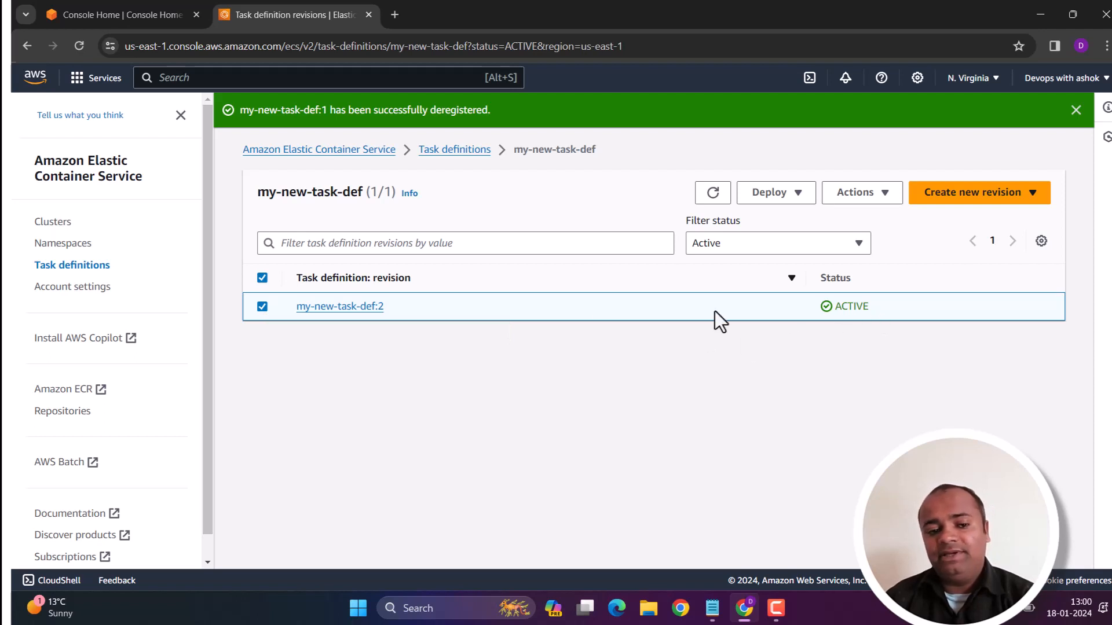
pyautogui.click(873, 200)
pyautogui.click(884, 258)
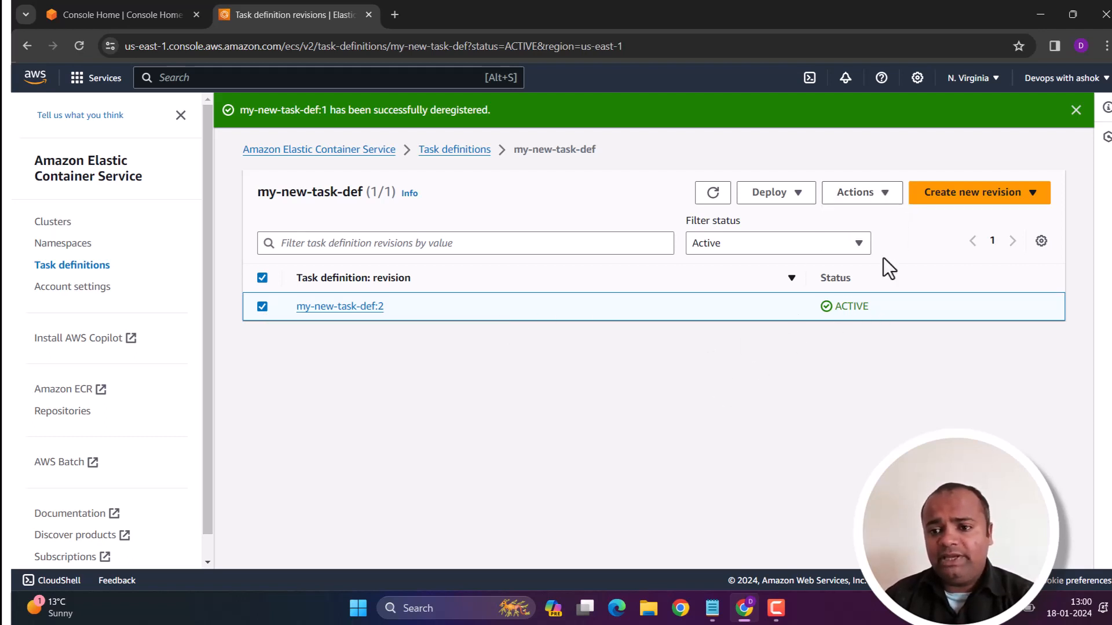
pyautogui.click(964, 198)
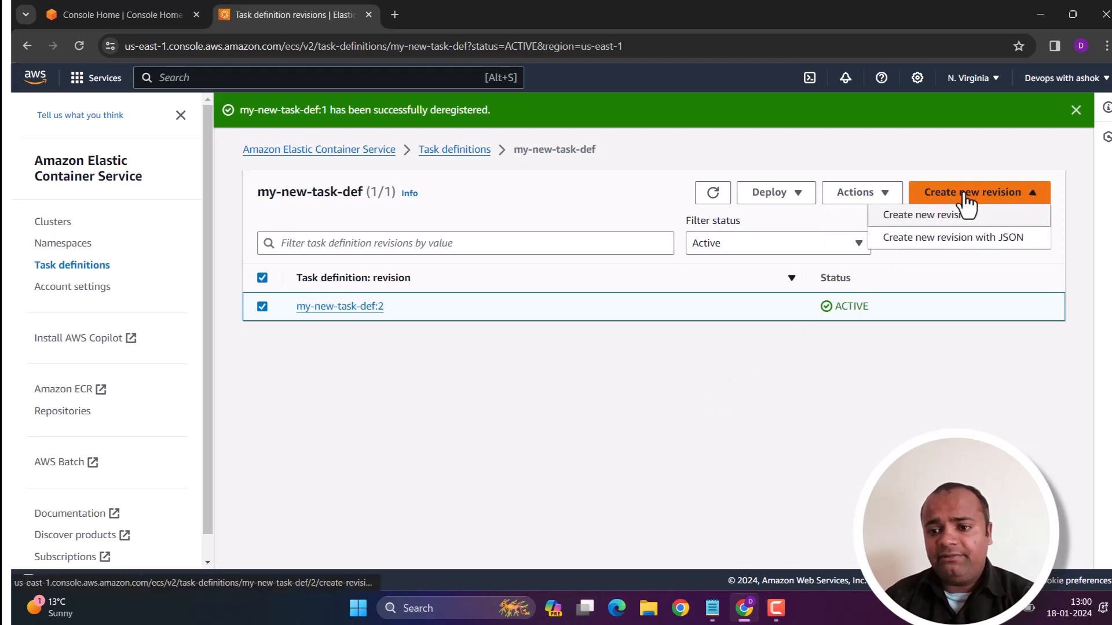
pyautogui.click(942, 228)
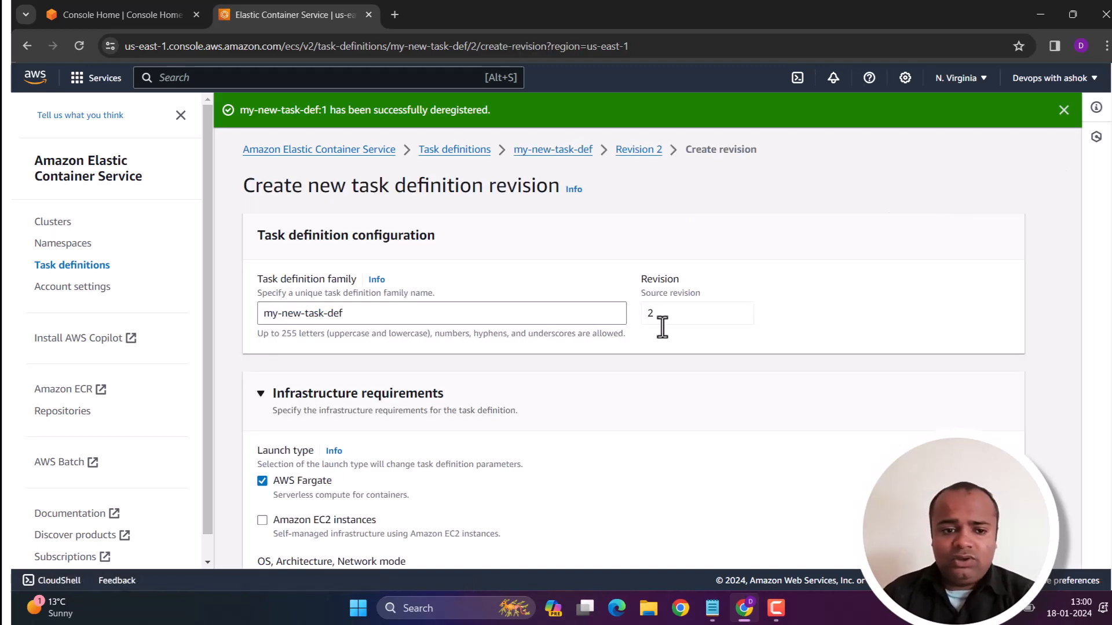
# Set the container port in the nginx container's port mapping to 8080.
pyautogui.scroll(-5, 558, 417)
pyautogui.scroll(-15, 559, 420)
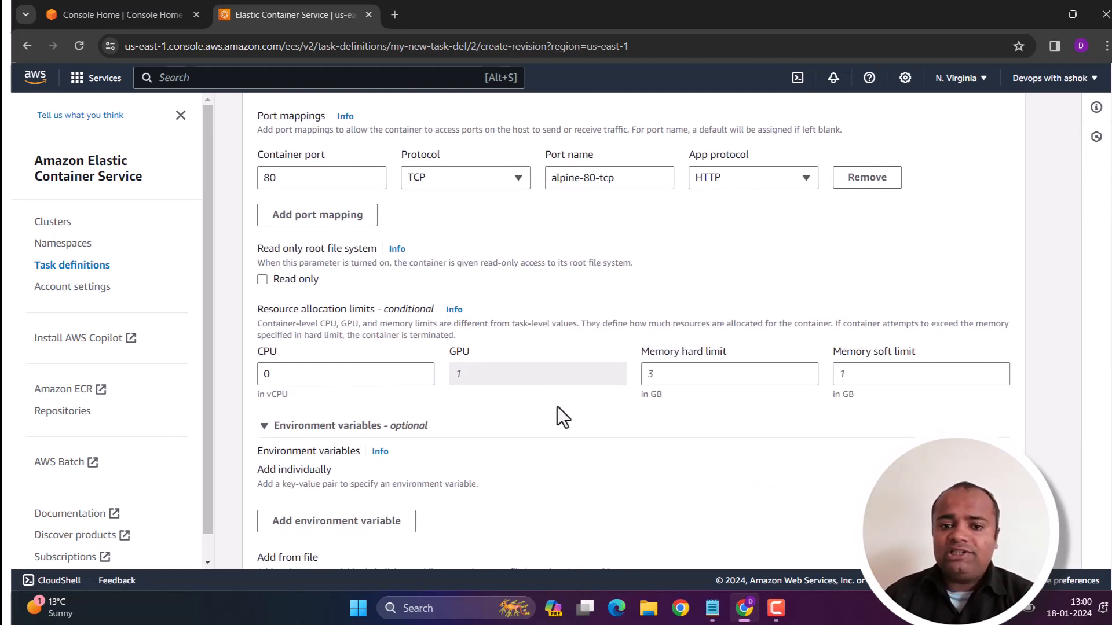
pyautogui.scroll(-5, 560, 416)
pyautogui.scroll(10, 561, 416)
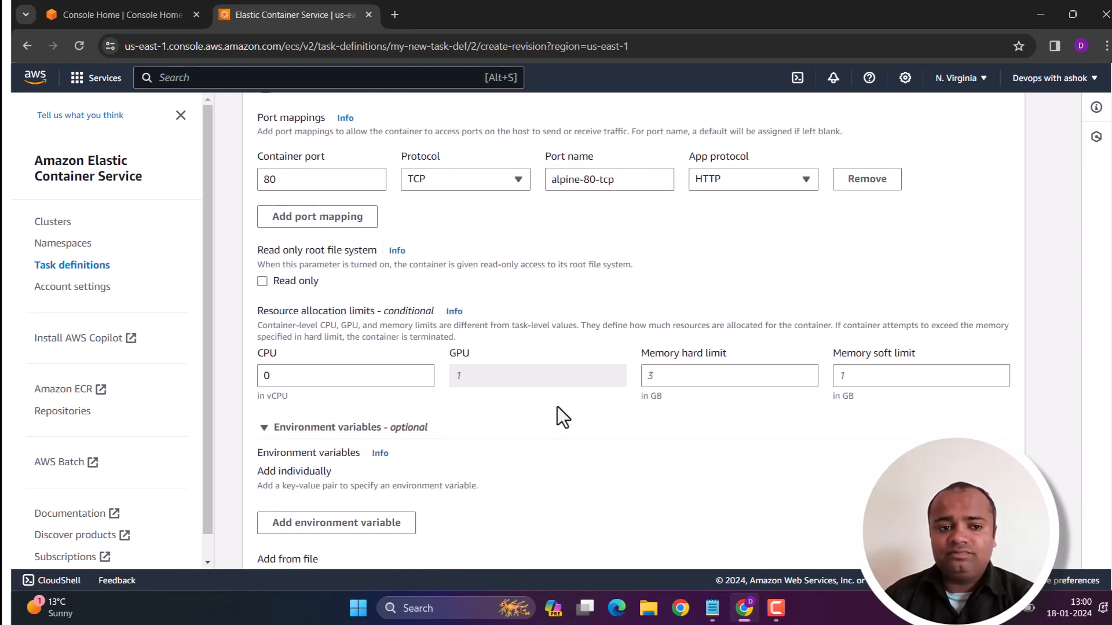
pyautogui.scroll(-2, 557, 406)
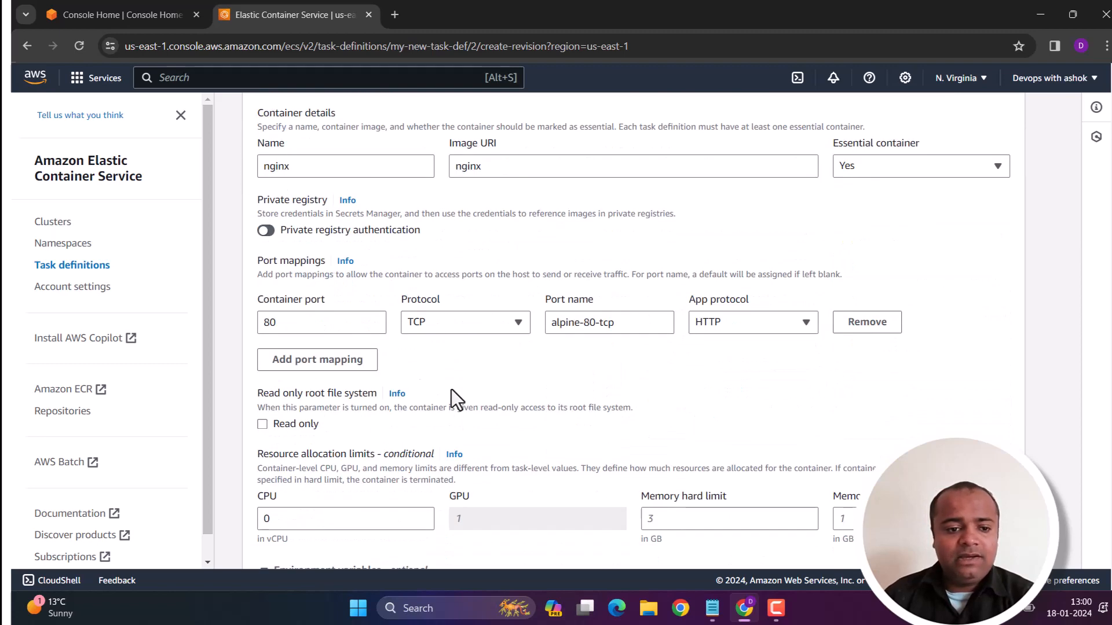
pyautogui.click(301, 322)
pyautogui.write('80')
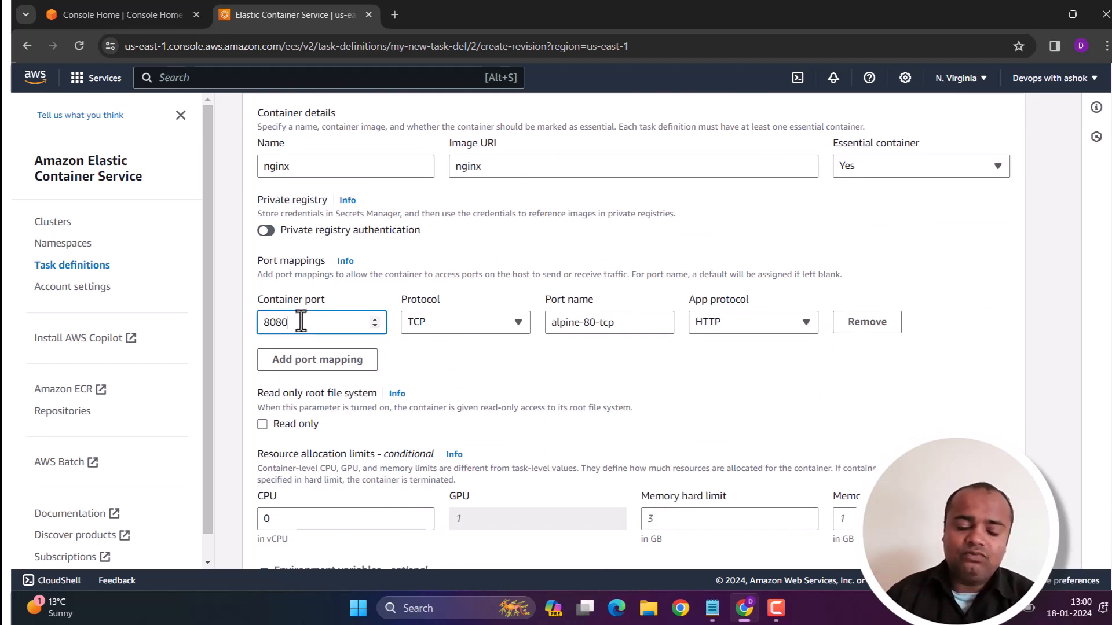
# Review the remaining container settings and create the new revision of my-new-task-def.
pyautogui.scroll(-5, 577, 357)
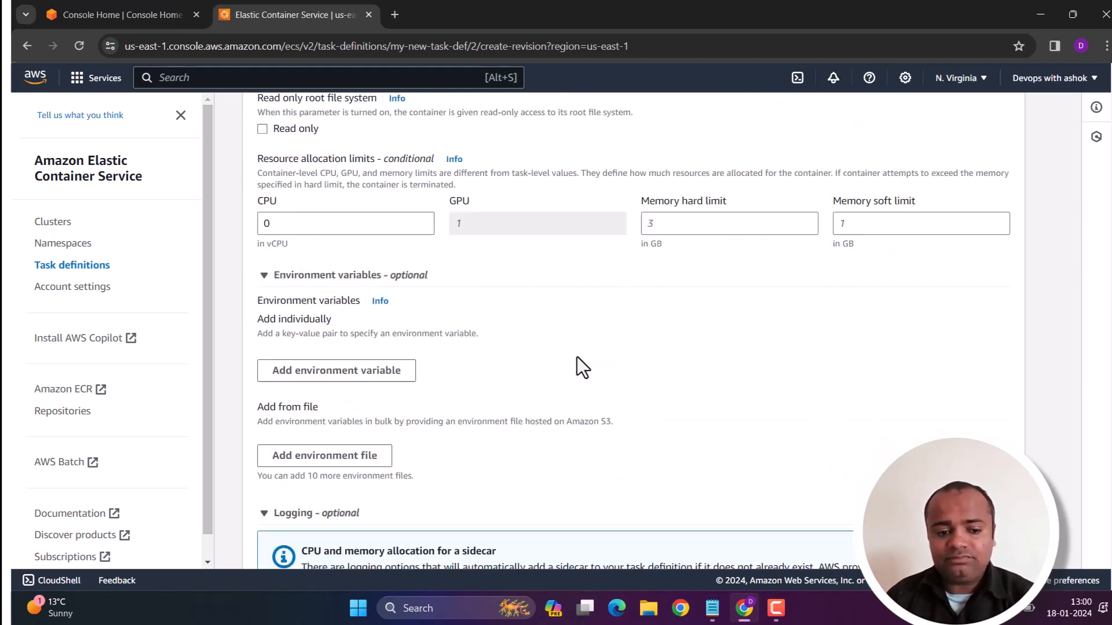
pyautogui.scroll(-3, 576, 357)
pyautogui.scroll(9, 577, 357)
pyautogui.scroll(-5, 577, 357)
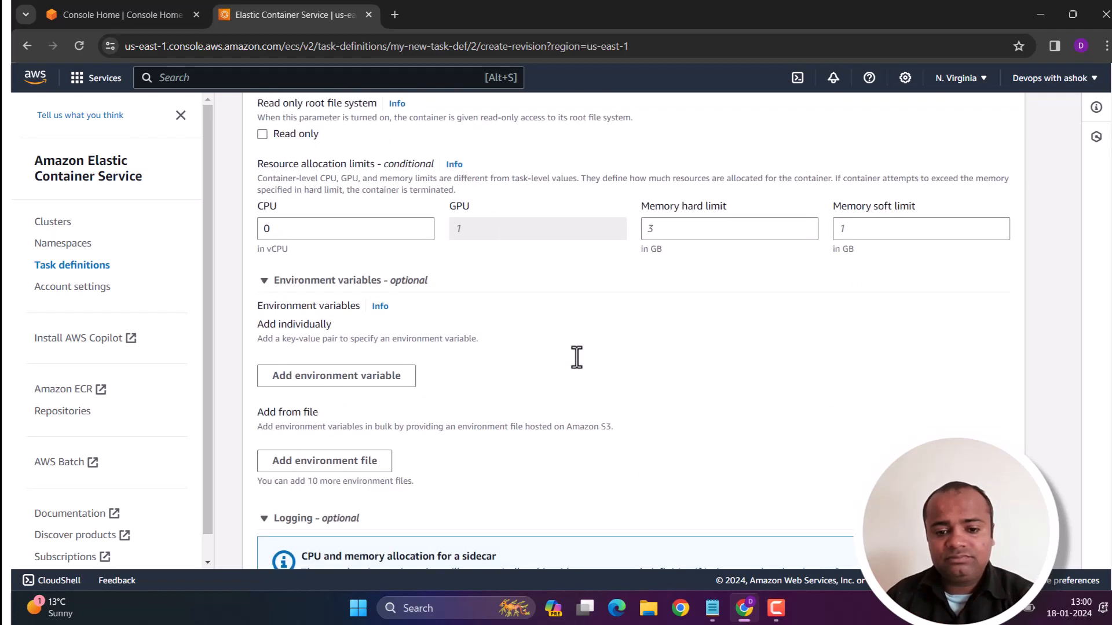
pyautogui.scroll(-15, 576, 359)
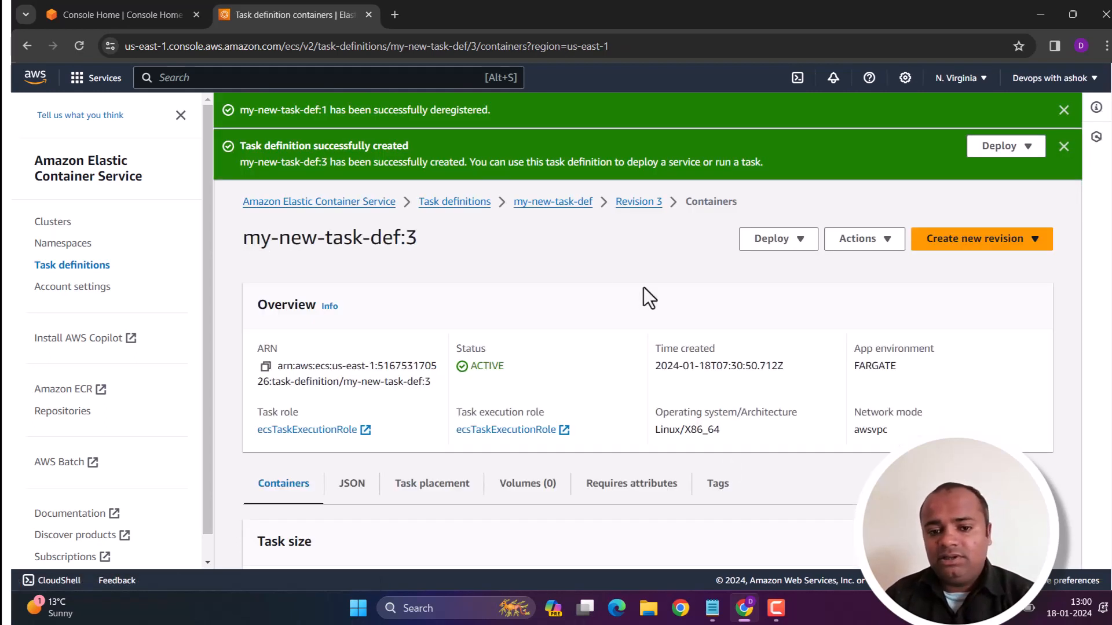
# Open the JSON of my-new-task-def:3 from the revision list and examine its container port and host port.
pyautogui.click(565, 204)
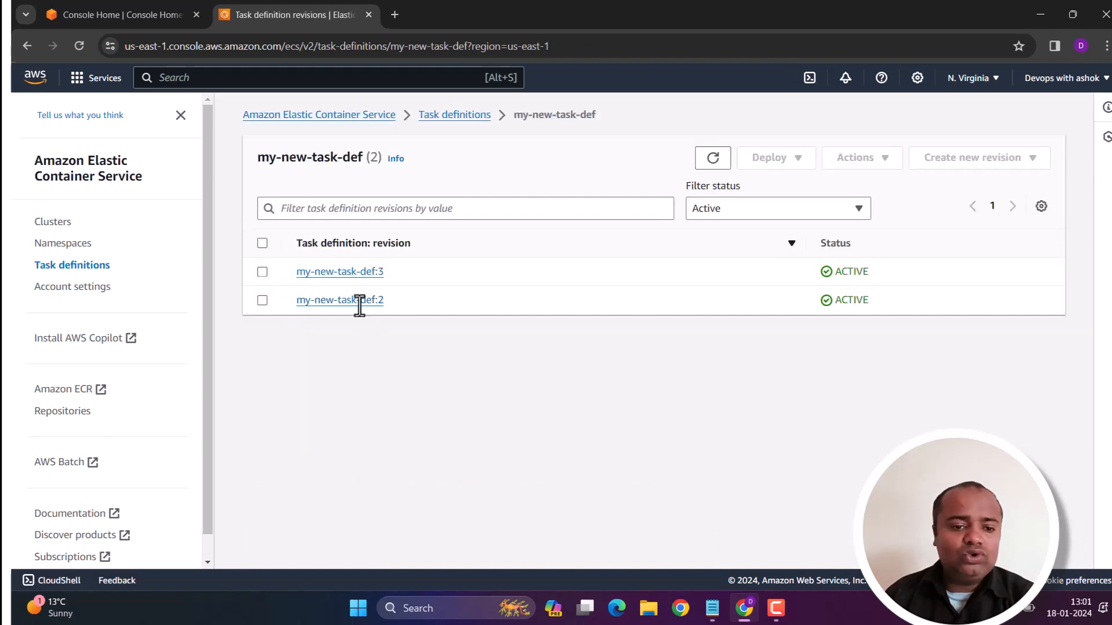
pyautogui.click(350, 275)
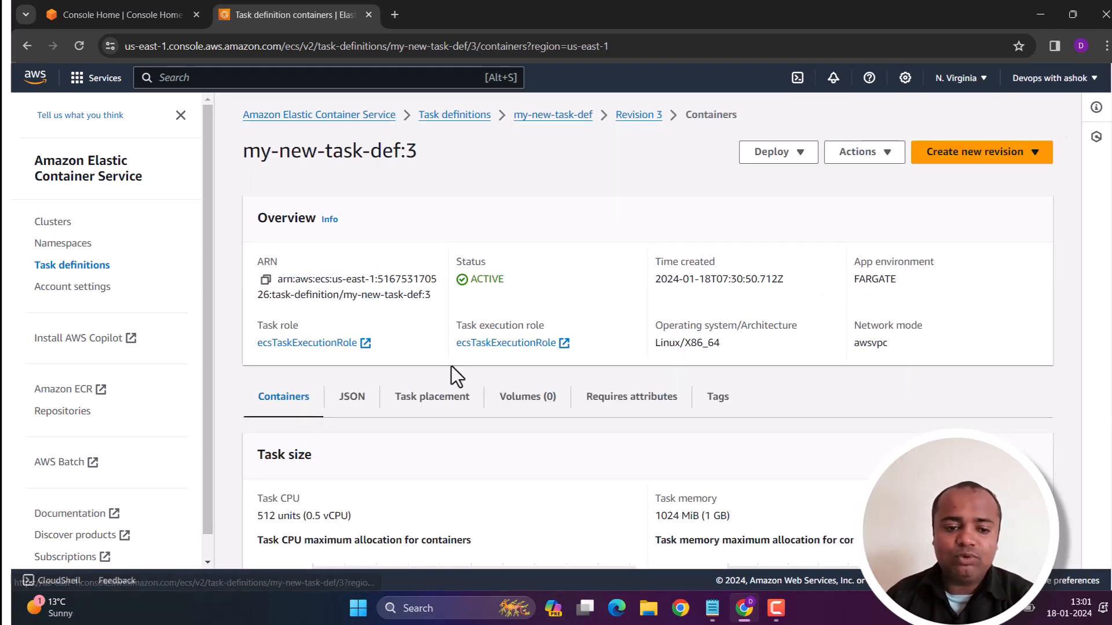
pyautogui.scroll(-3, 449, 368)
pyautogui.click(350, 253)
pyautogui.scroll(-4, 464, 339)
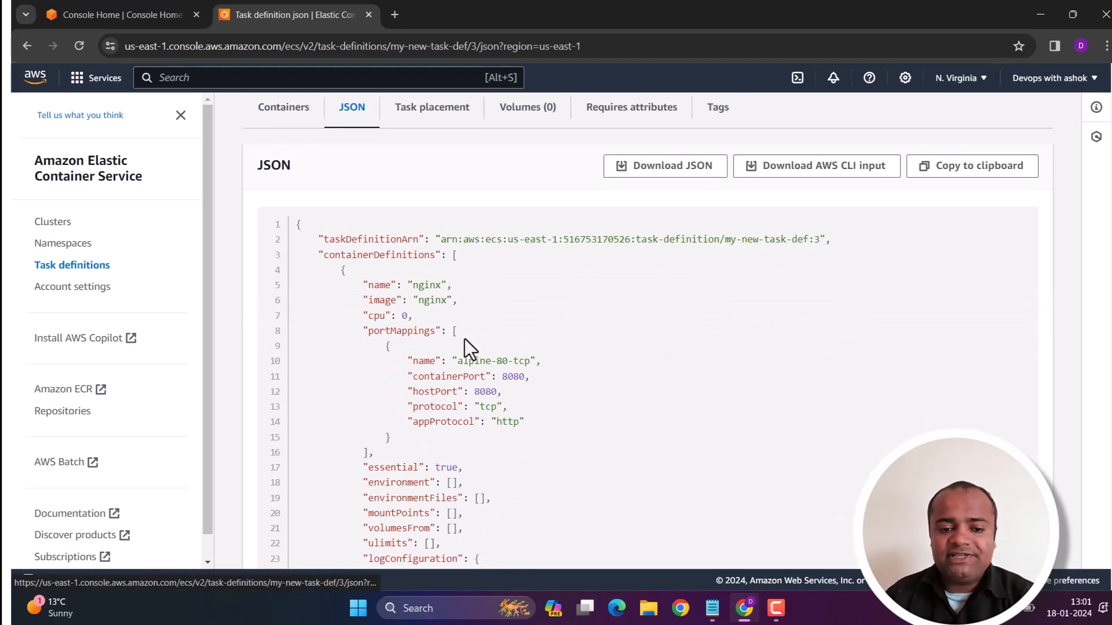
pyautogui.moveTo(528, 310); pyautogui.dragTo(425, 310)
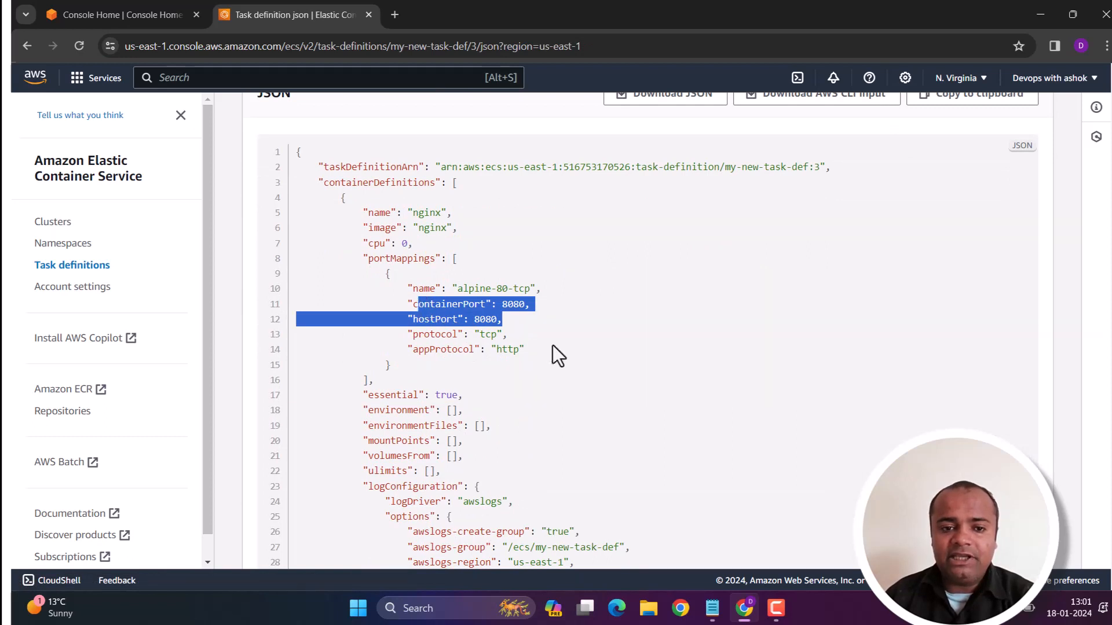
pyautogui.scroll(1, 564, 349)
pyautogui.click(588, 440)
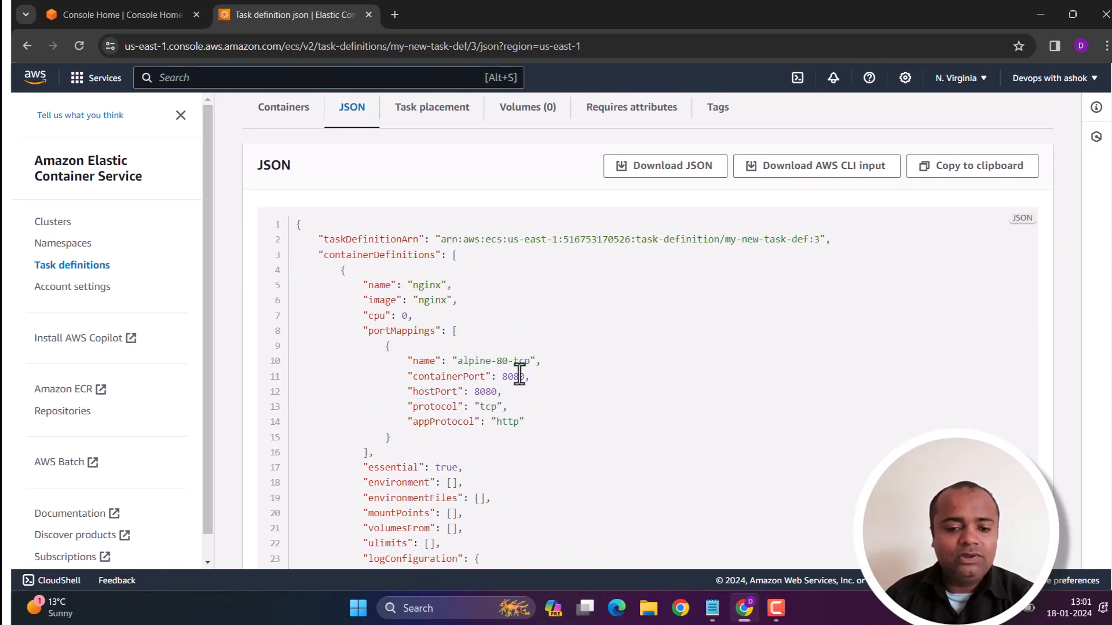
pyautogui.moveTo(532, 376); pyautogui.dragTo(417, 378)
pyautogui.moveTo(510, 392); pyautogui.dragTo(447, 392)
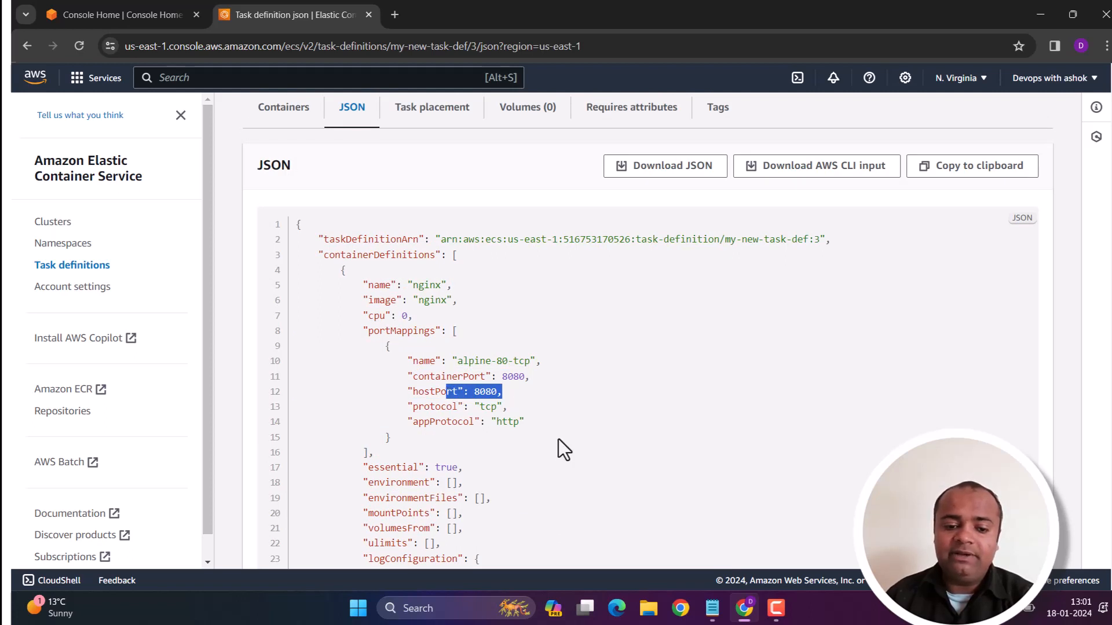
pyautogui.scroll(2, 558, 446)
pyautogui.scroll(2, 558, 446)
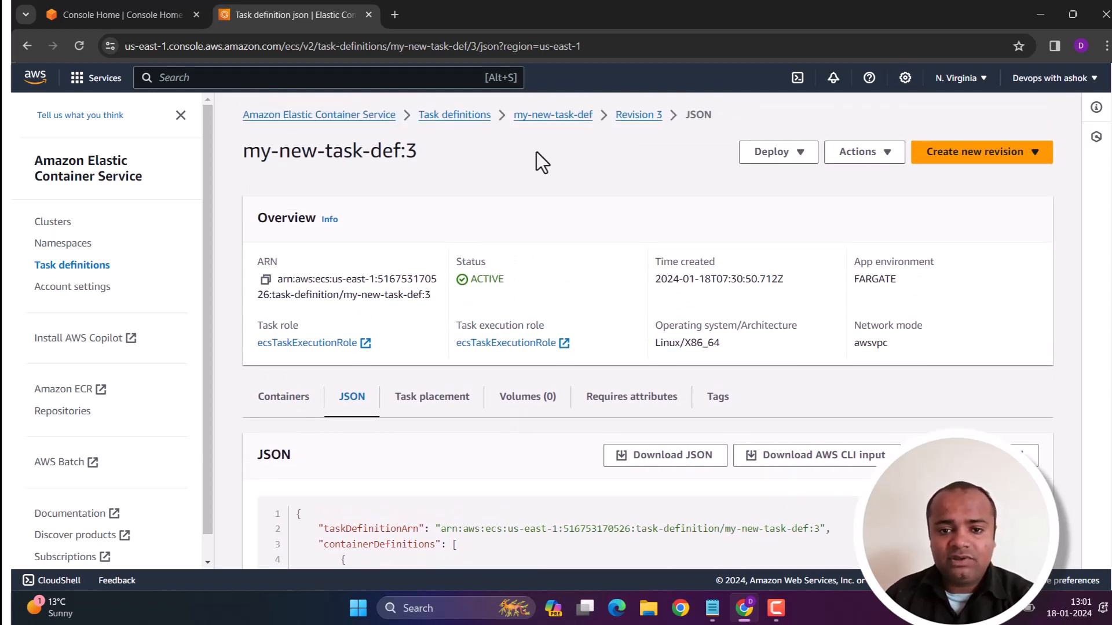
# Open the JSON of my-new-task-def:2 from the revision list and compare its container port and host port.
pyautogui.click(570, 121)
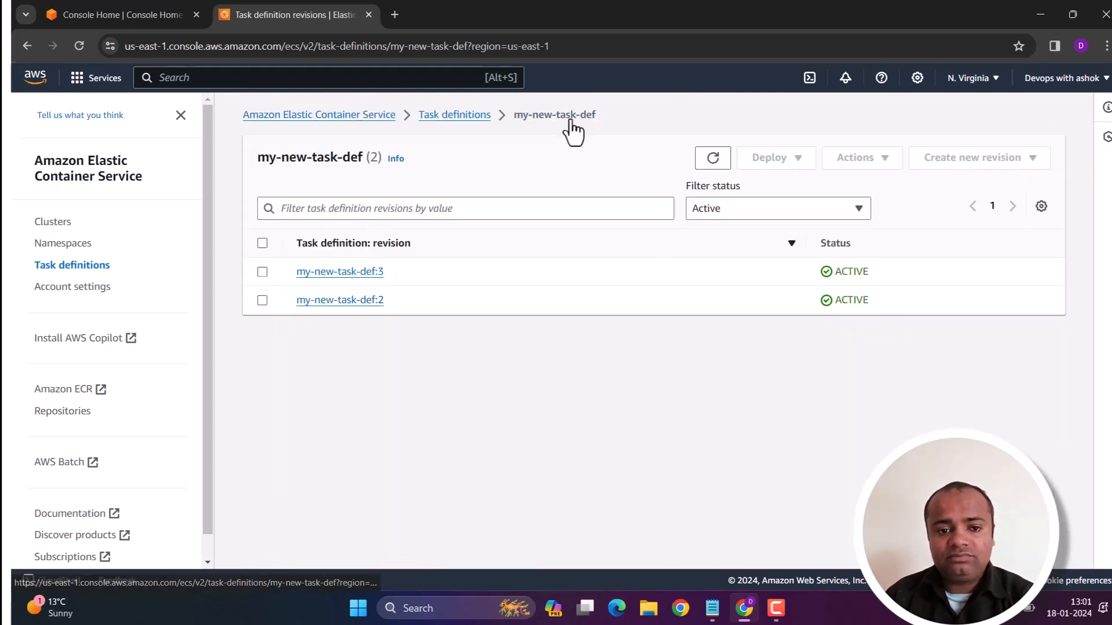
pyautogui.click(351, 302)
pyautogui.scroll(-3, 491, 405)
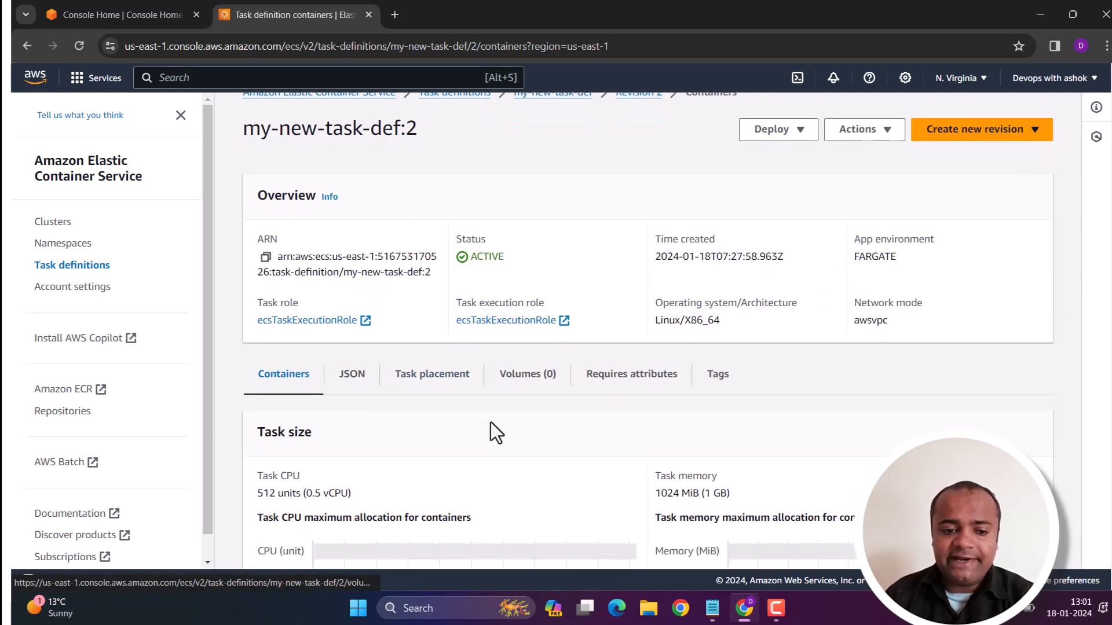
pyautogui.click(351, 255)
pyautogui.scroll(-2, 463, 405)
pyautogui.scroll(-1, 500, 450)
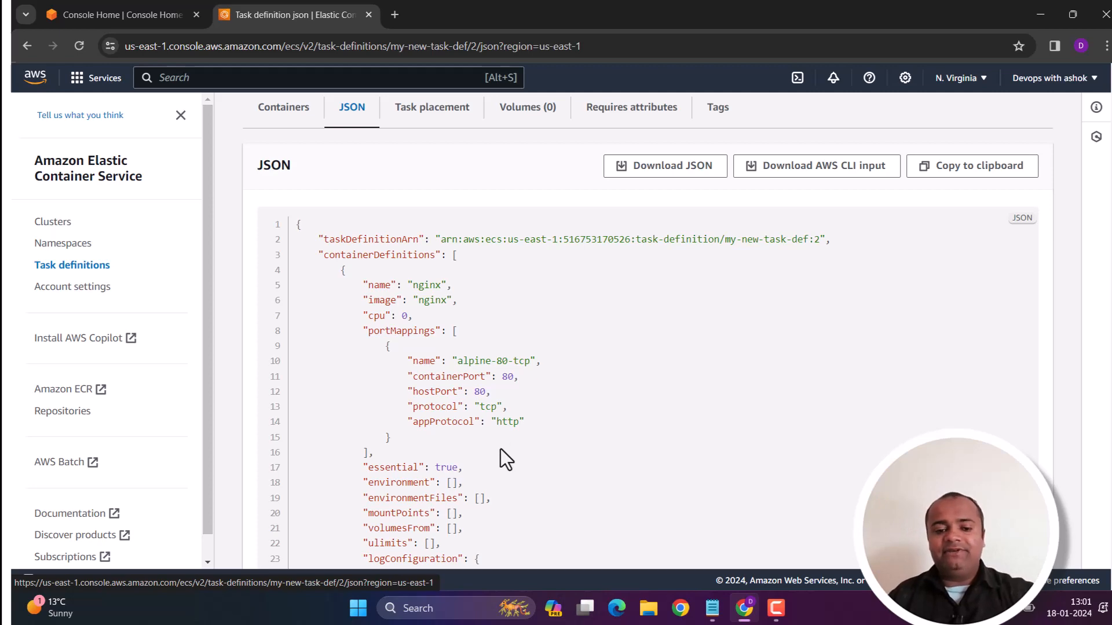
pyautogui.moveTo(505, 391); pyautogui.dragTo(408, 377)
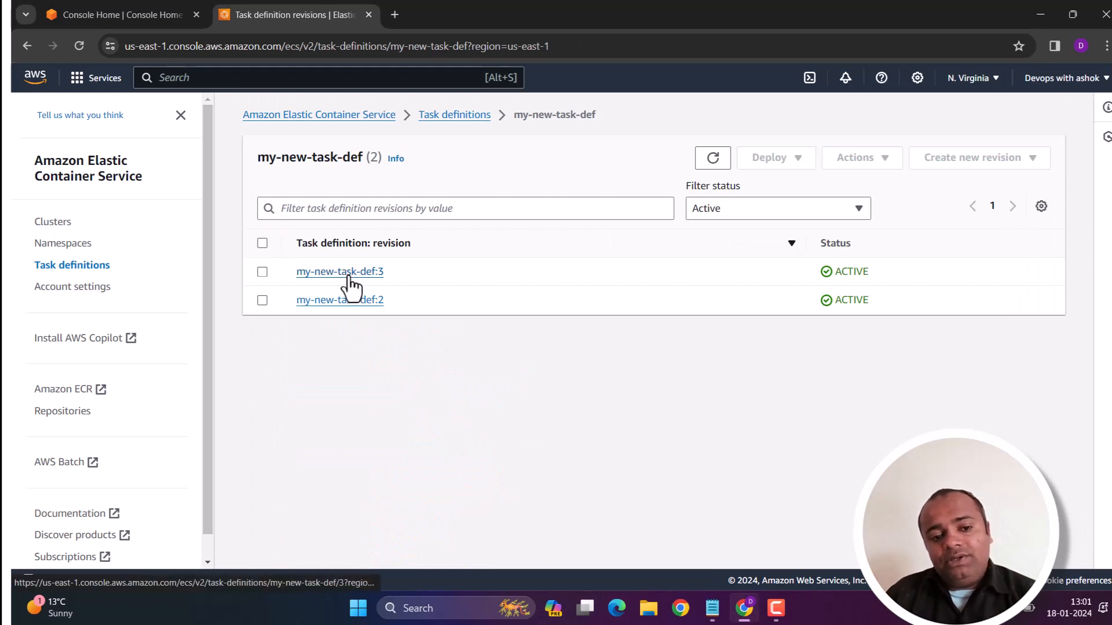
# Return to the JSON of my-new-task-def:3 and check which container image it uses.
pyautogui.click(351, 280)
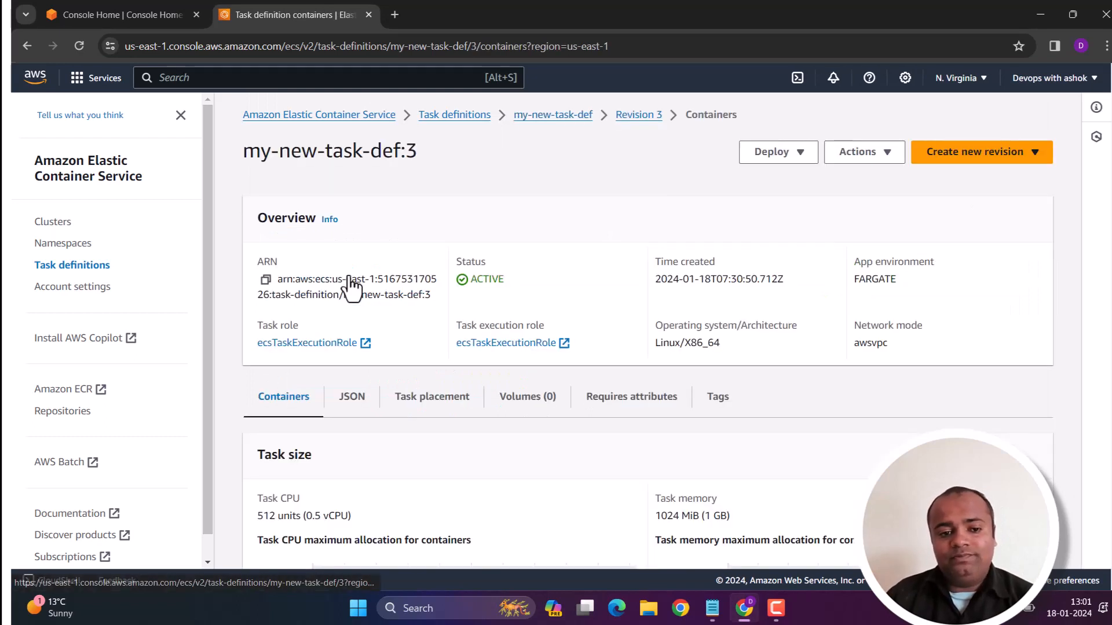
pyautogui.click(352, 399)
pyautogui.scroll(-3, 533, 425)
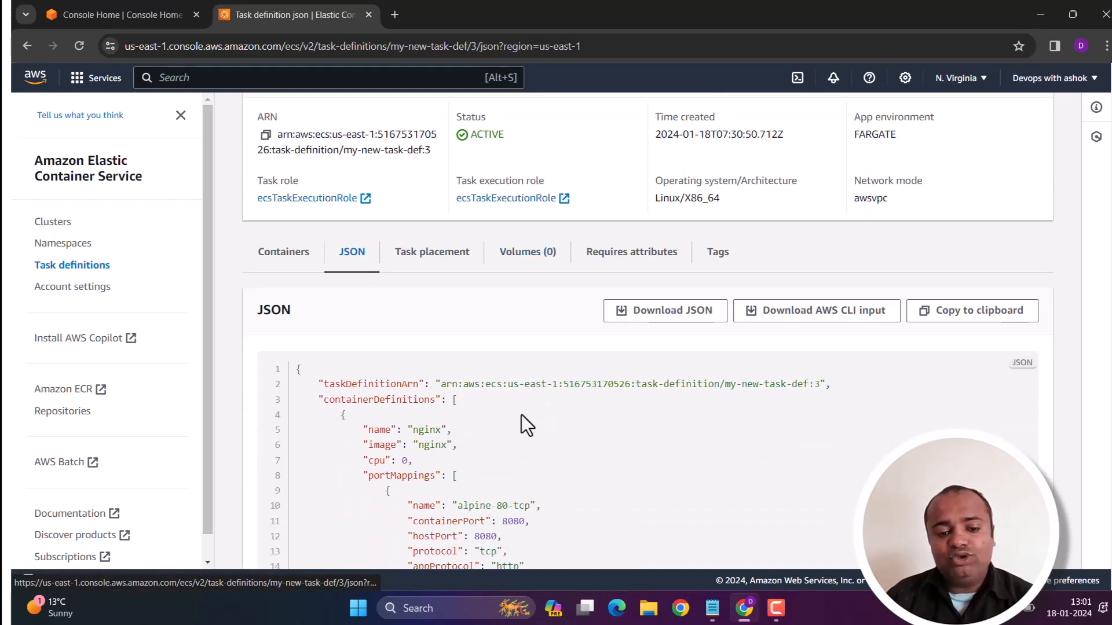
pyautogui.scroll(-1, 521, 416)
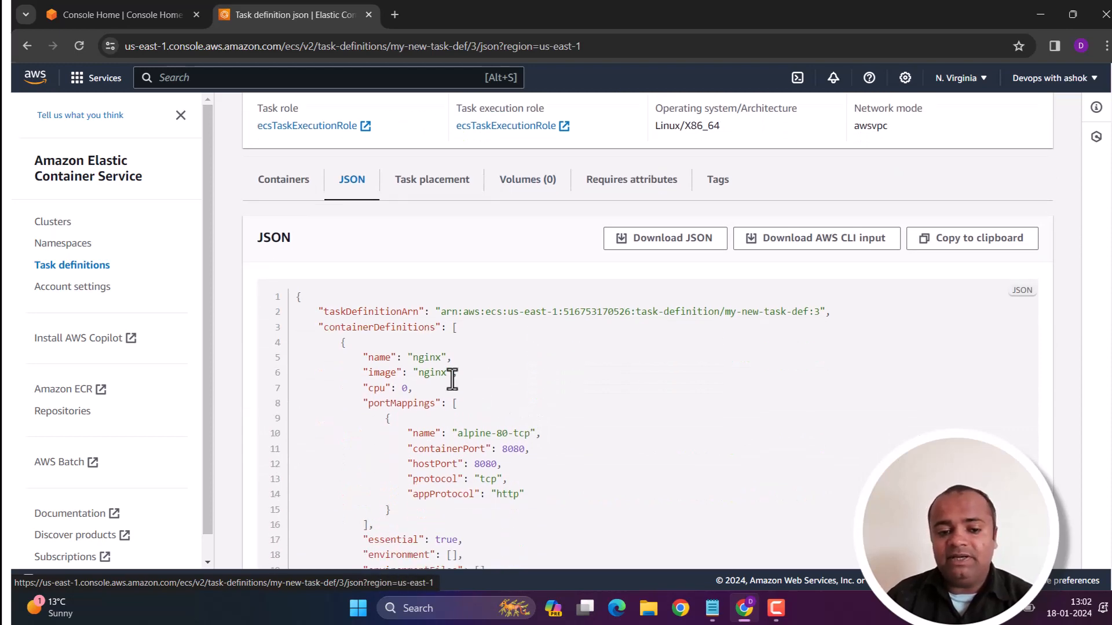
pyautogui.moveTo(452, 379); pyautogui.dragTo(366, 376)
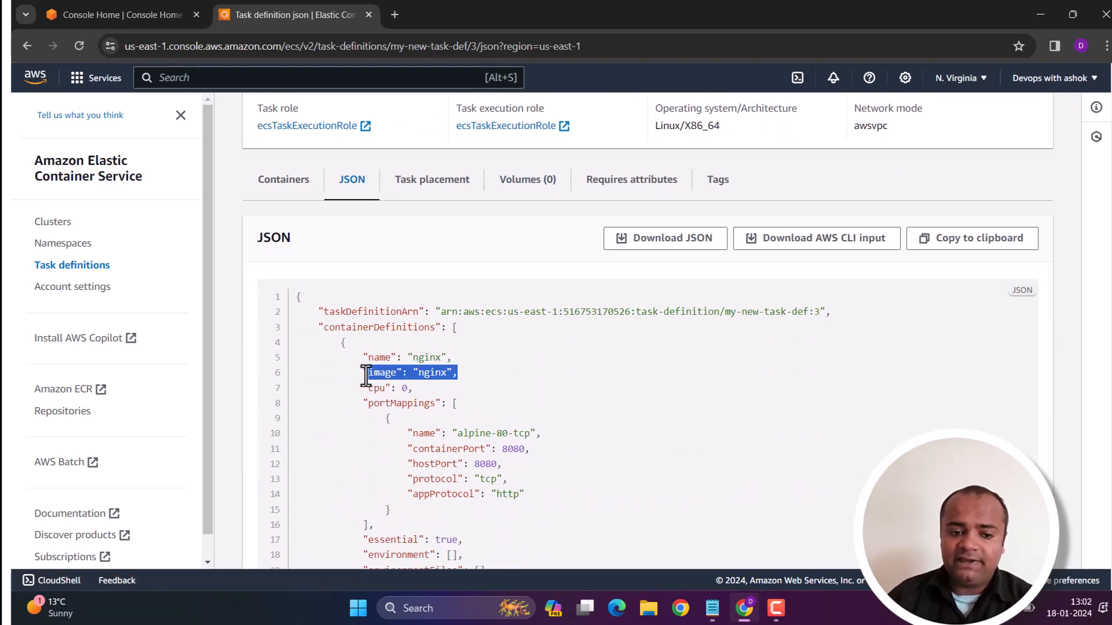
pyautogui.scroll(3, 546, 451)
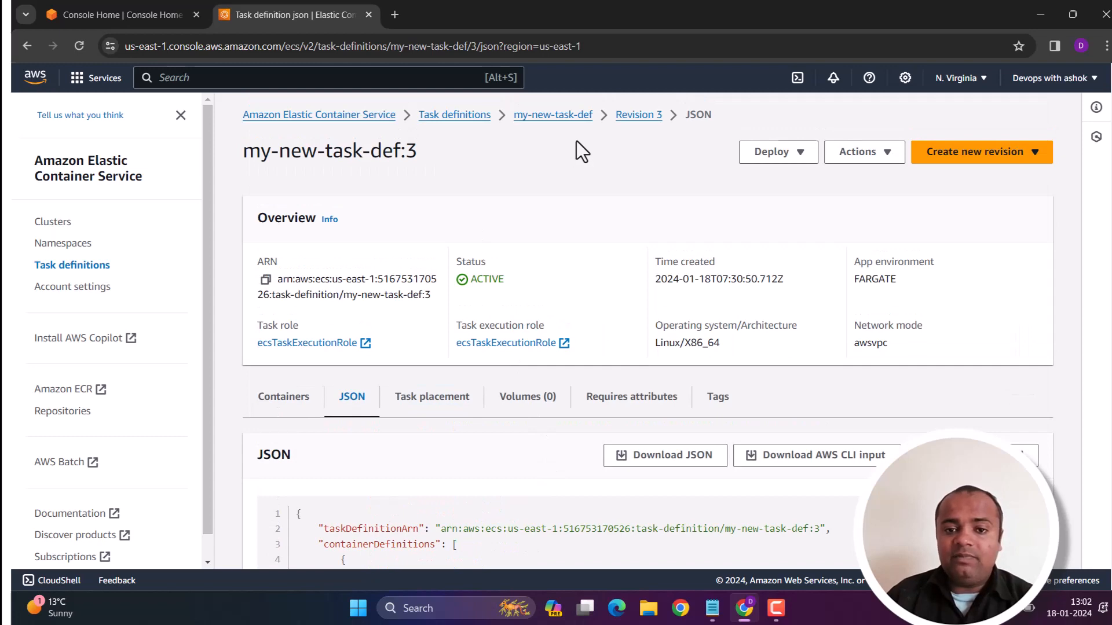
# Reopen the JSON of my-new-task-def:2 from the revision list and check its container image for comparison.
pyautogui.click(573, 116)
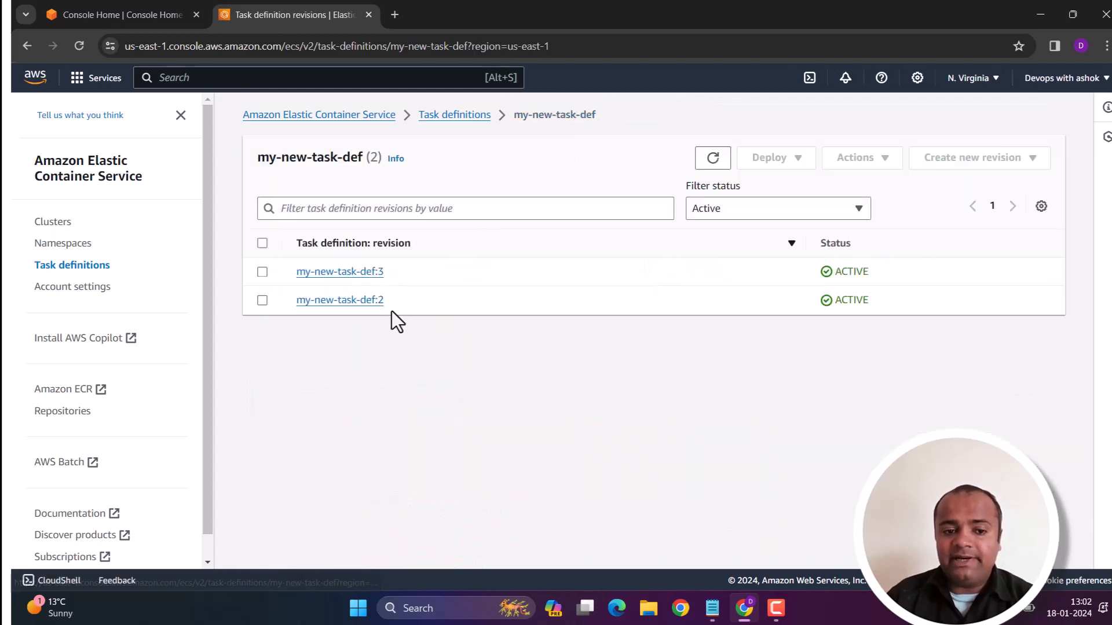
pyautogui.click(359, 302)
pyautogui.scroll(-3, 464, 461)
pyautogui.click(358, 263)
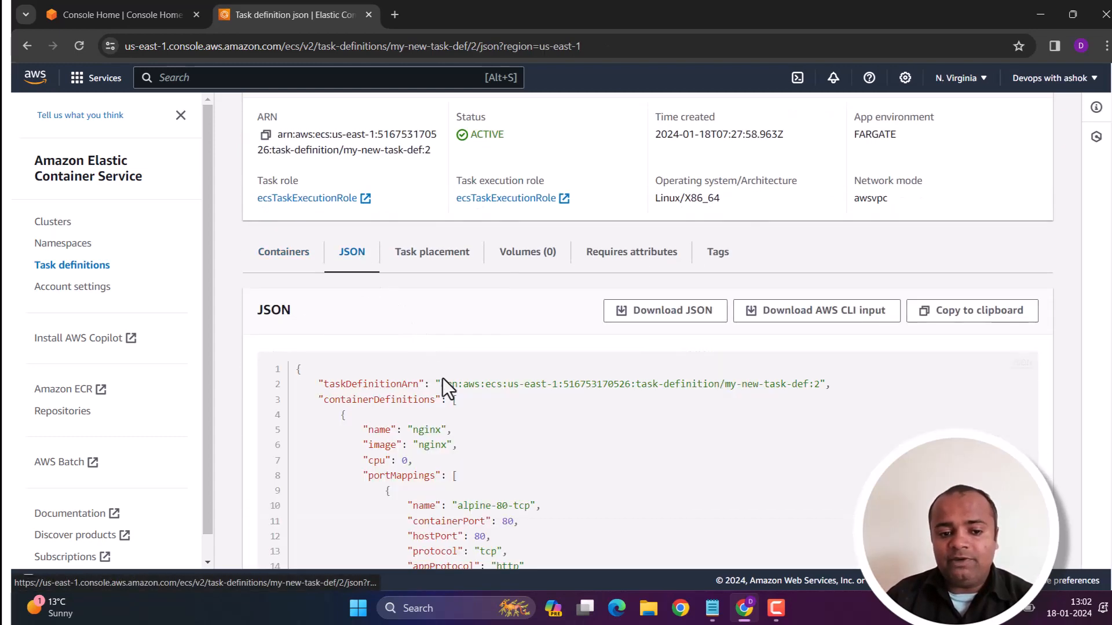
pyautogui.scroll(-1, 454, 410)
pyautogui.moveTo(457, 372); pyautogui.dragTo(370, 372)
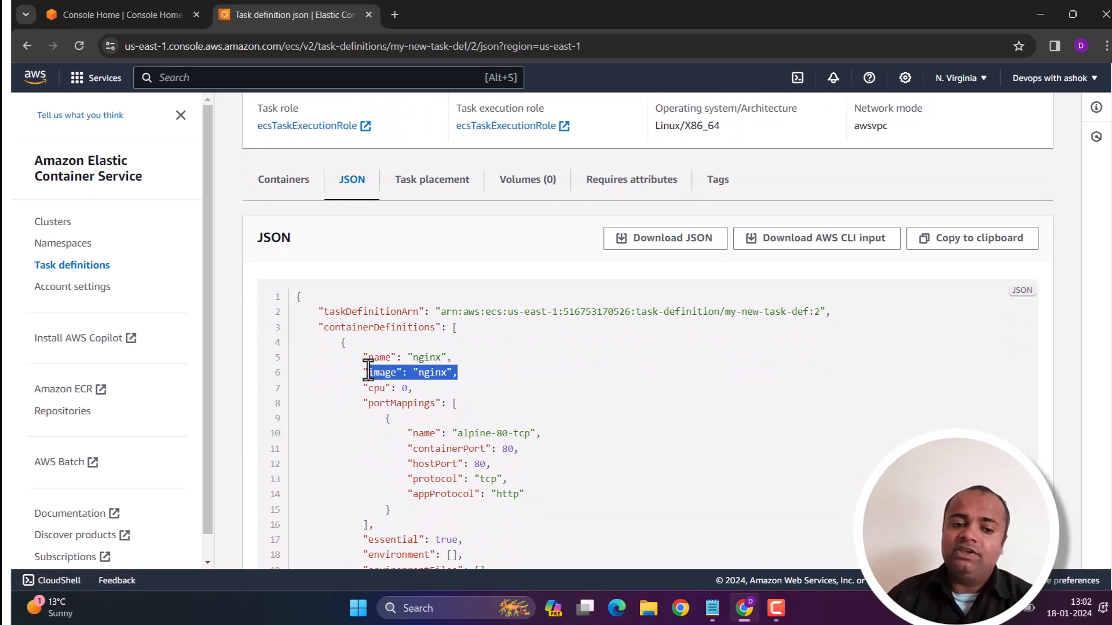
pyautogui.scroll(3, 601, 462)
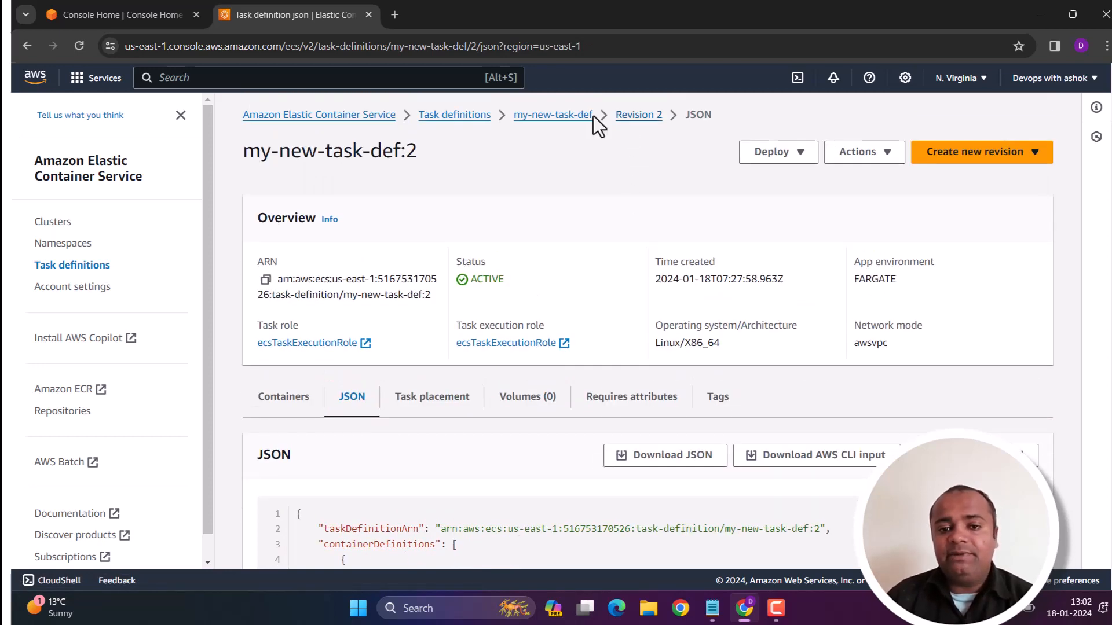
# Examine the task size and container details of my-new-task-def:3, including its CPU allocation, and return to the revision list.
pyautogui.click(553, 116)
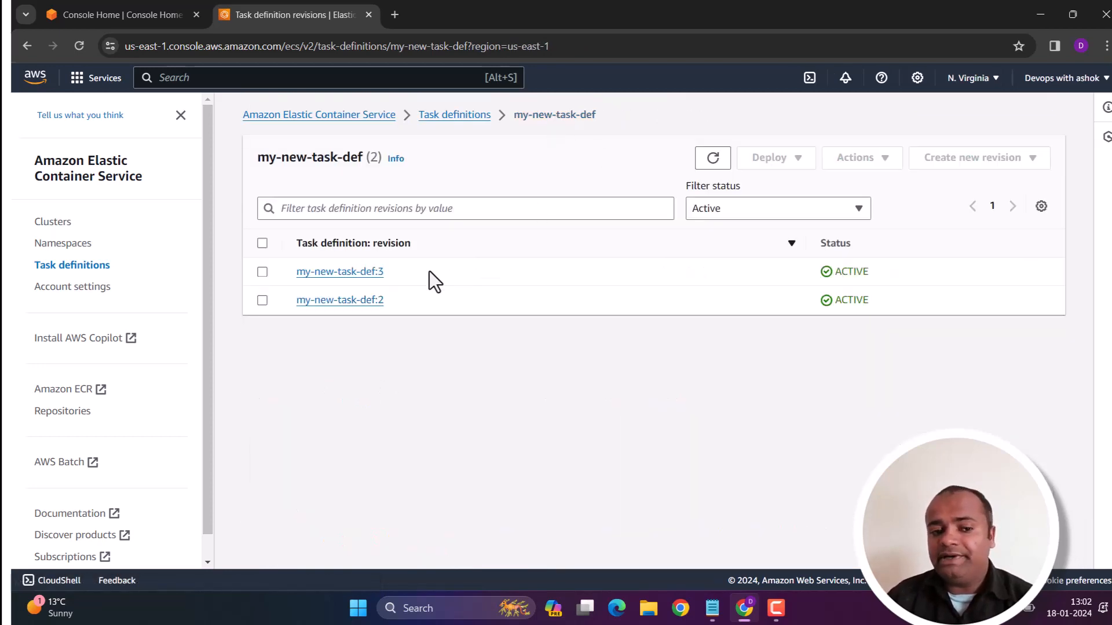
pyautogui.click(372, 273)
pyautogui.scroll(-5, 429, 430)
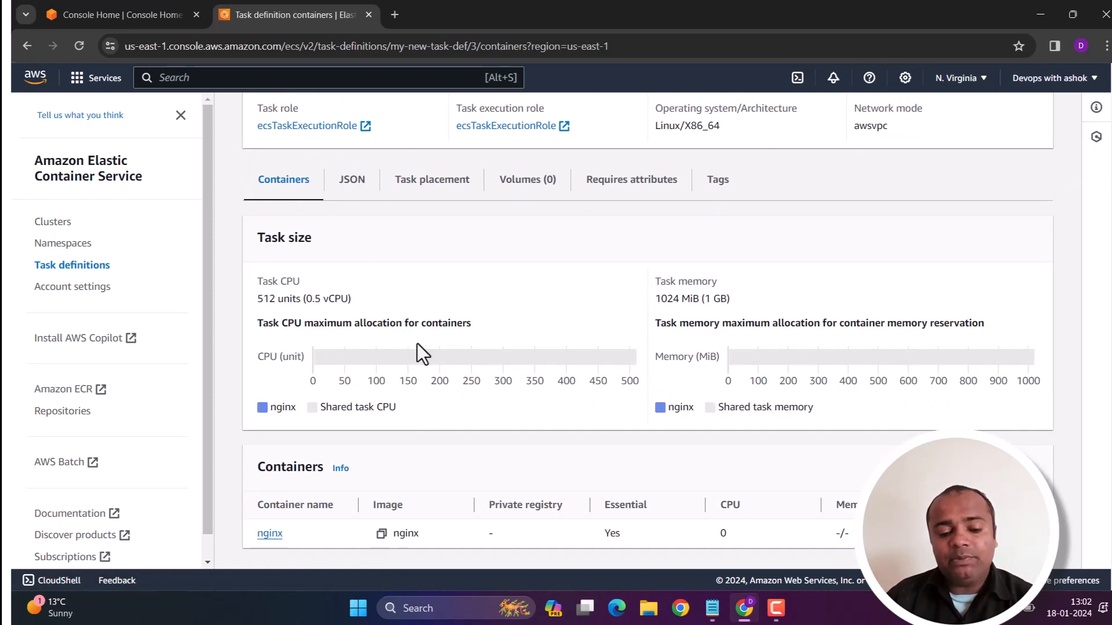
pyautogui.moveTo(428, 364)
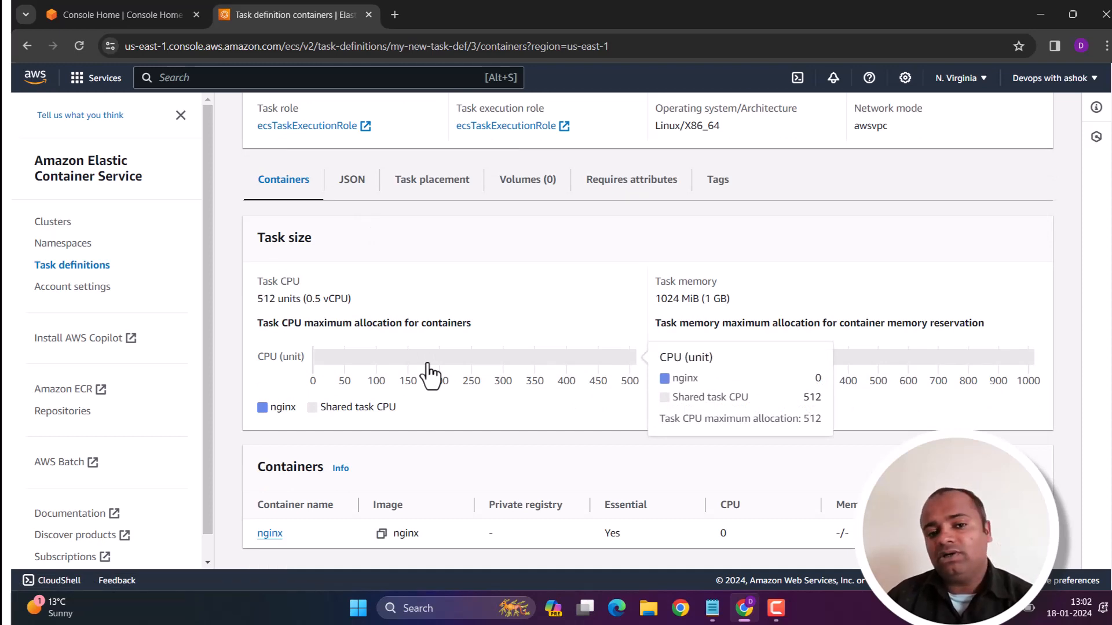
pyautogui.scroll(4, 457, 400)
pyautogui.click(532, 118)
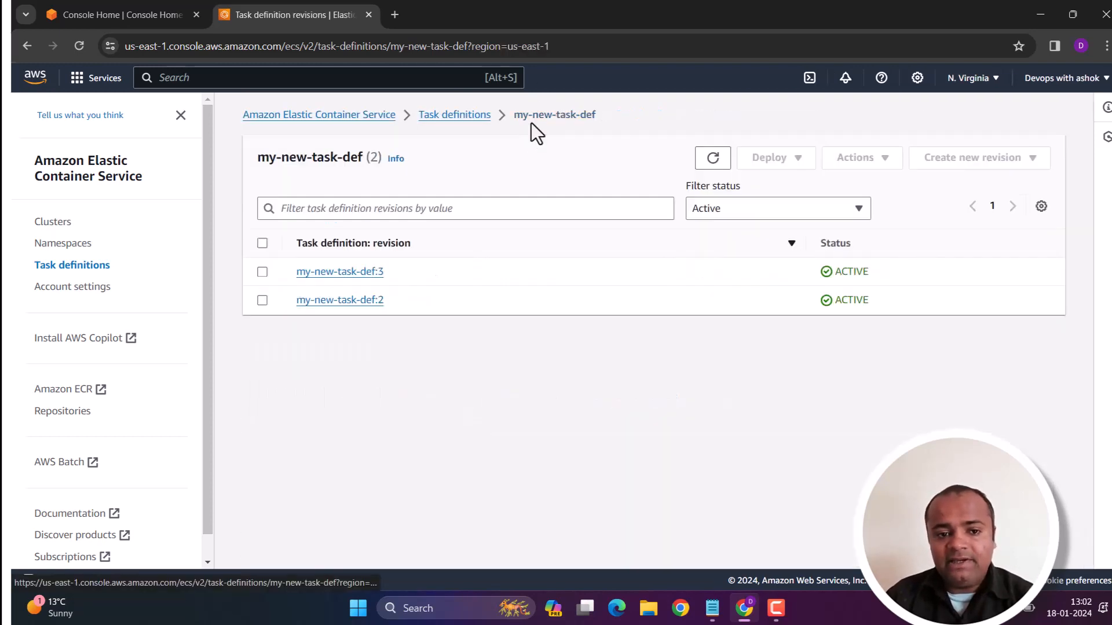
# Filter the my-new-task-def revisions by Inactive status, and reopen its active revision list from the task definitions overview.
pyautogui.click(770, 214)
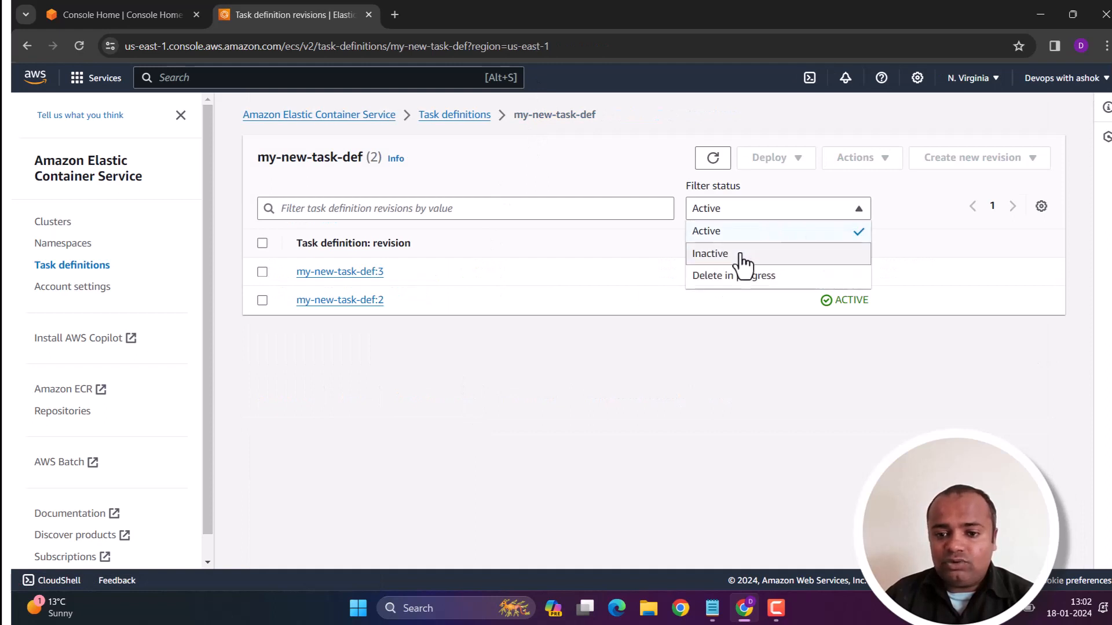
pyautogui.click(744, 259)
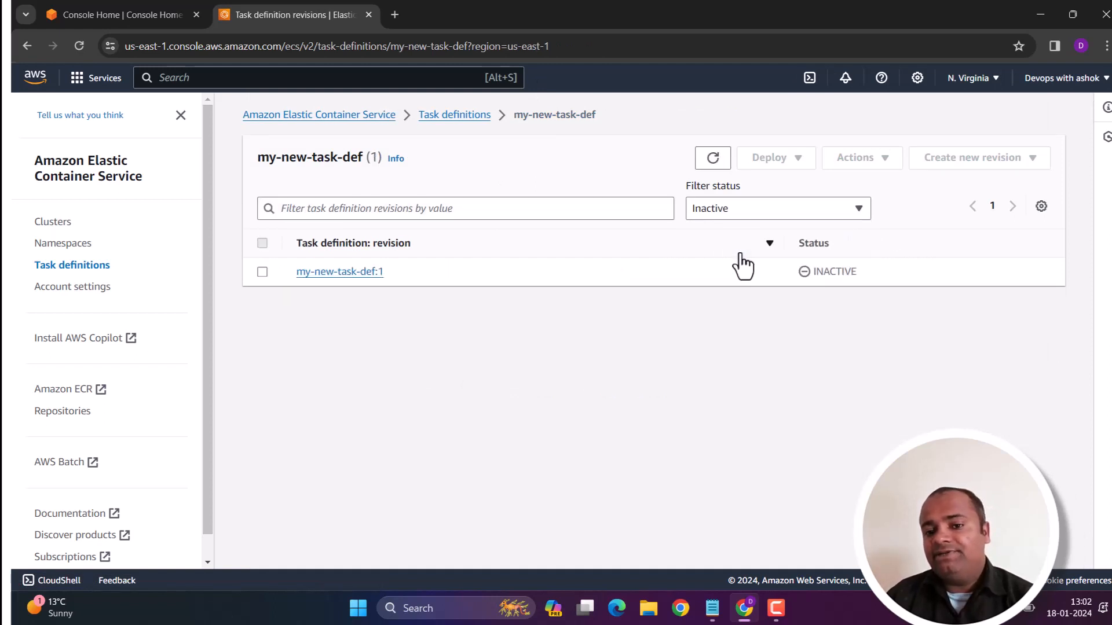
pyautogui.click(446, 137)
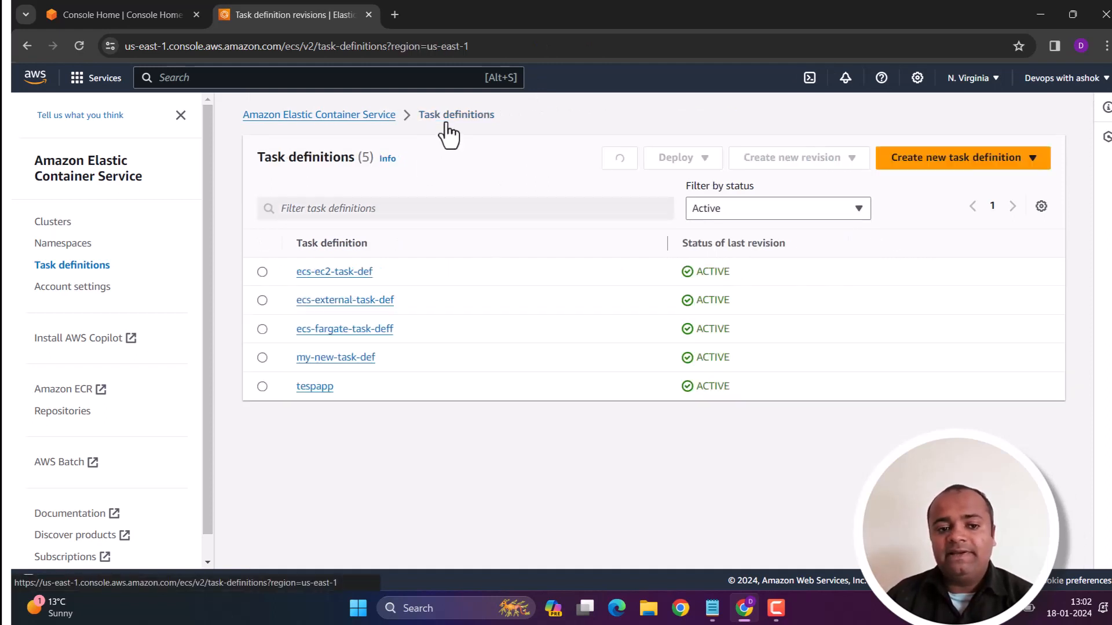
pyautogui.click(354, 359)
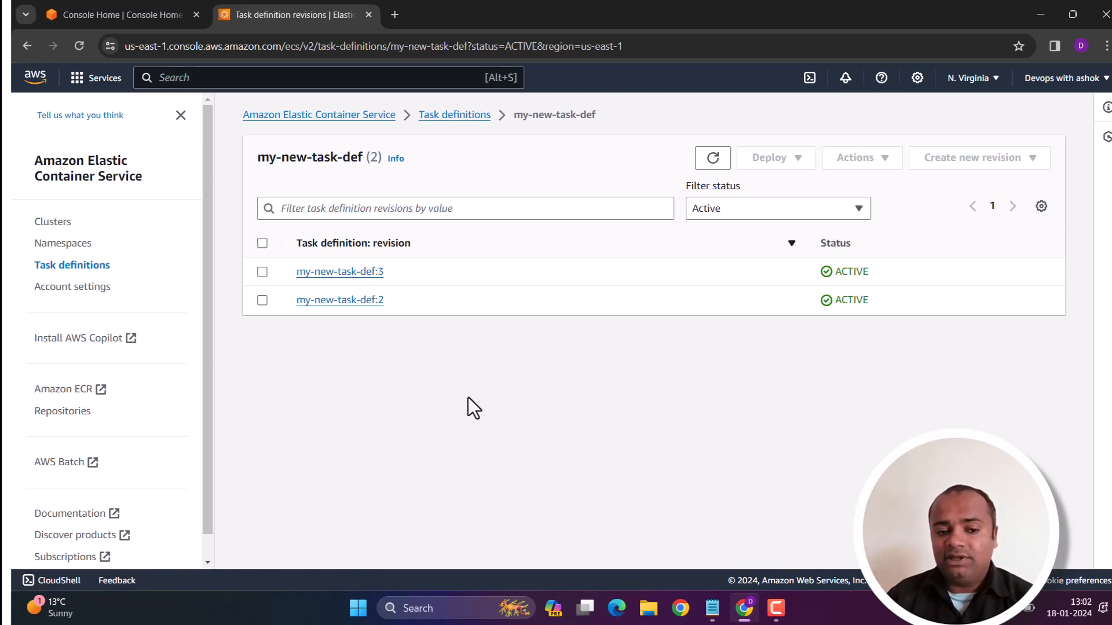
# Examine the overview and task size of my-new-task-def:2 and return to the revision list.
pyautogui.click(335, 301)
pyautogui.scroll(-3, 521, 365)
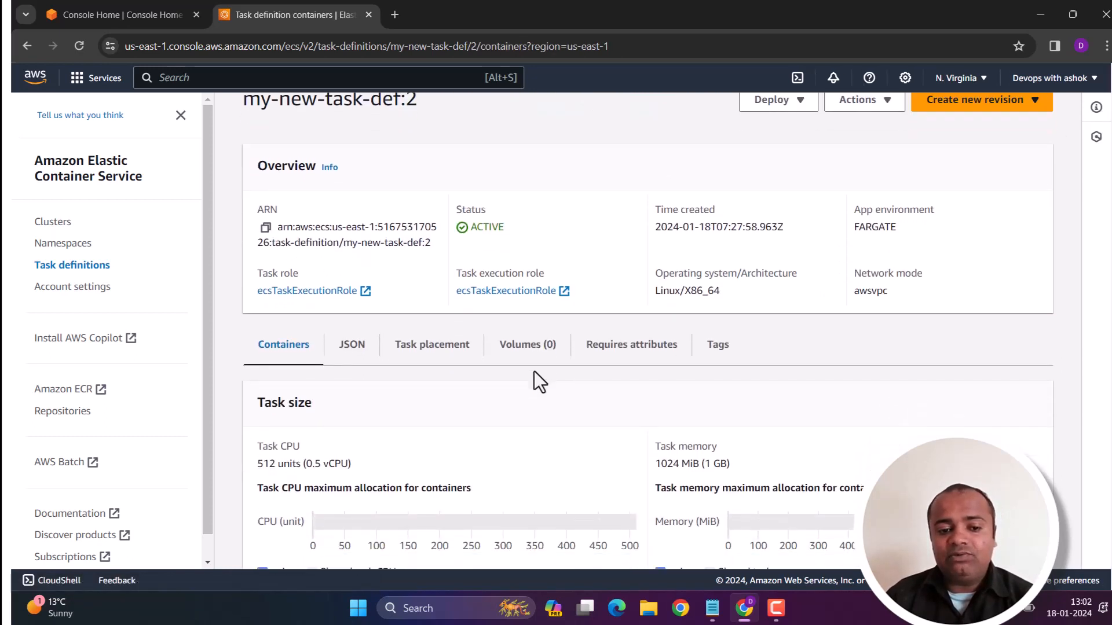
pyautogui.scroll(3, 579, 307)
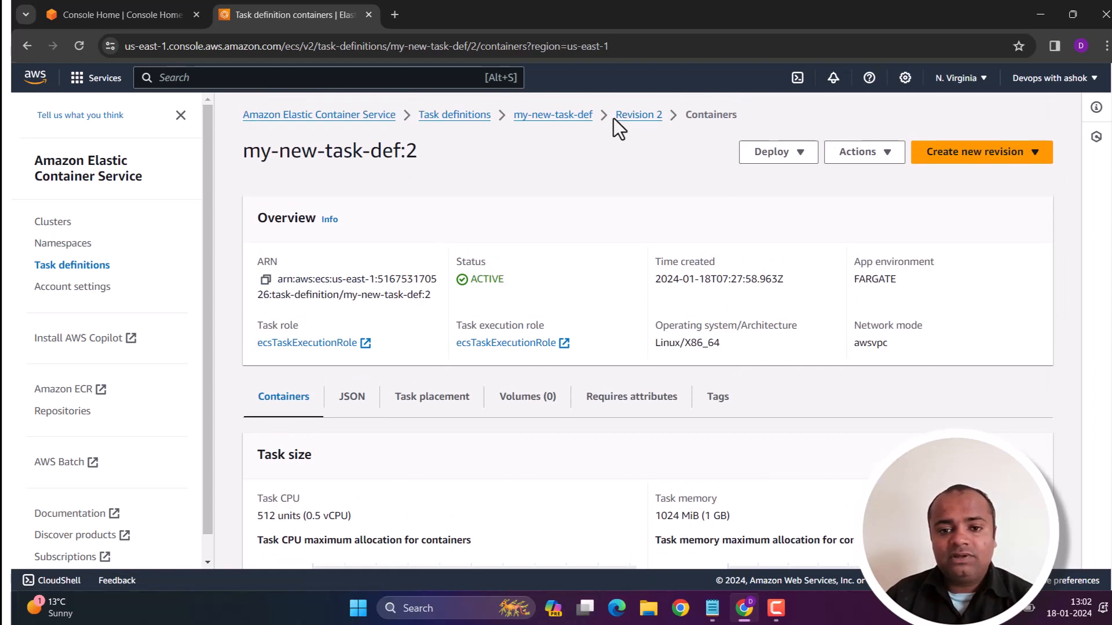
pyautogui.click(569, 120)
# Start a new task definition revision based on the inactive my-new-task-def:1 and check its source revision field.
pyautogui.click(758, 210)
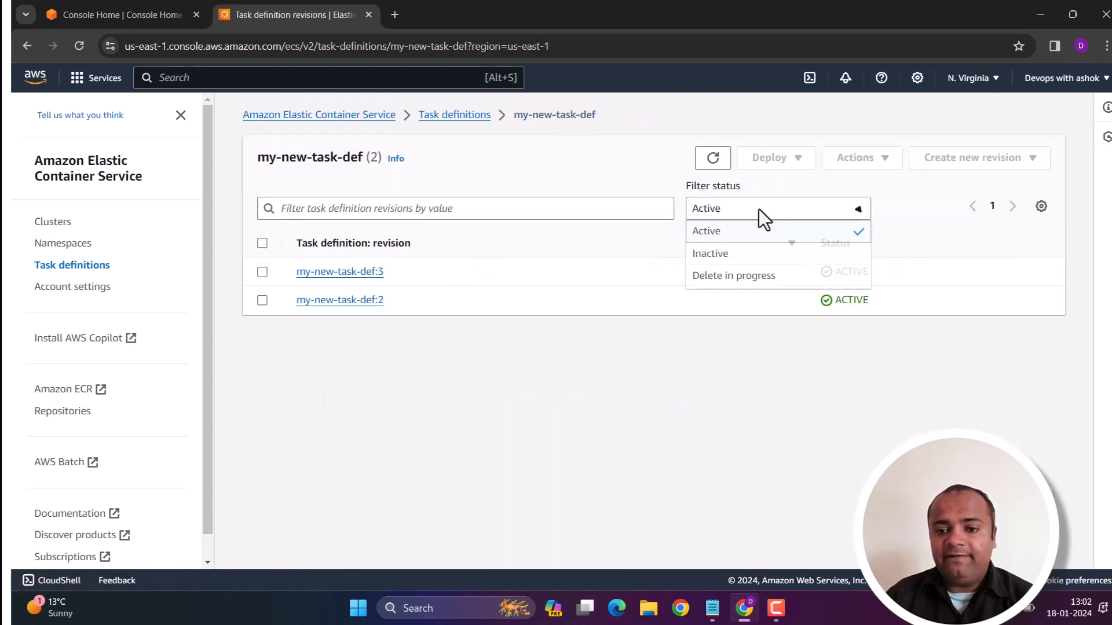
pyautogui.click(732, 253)
pyautogui.click(263, 273)
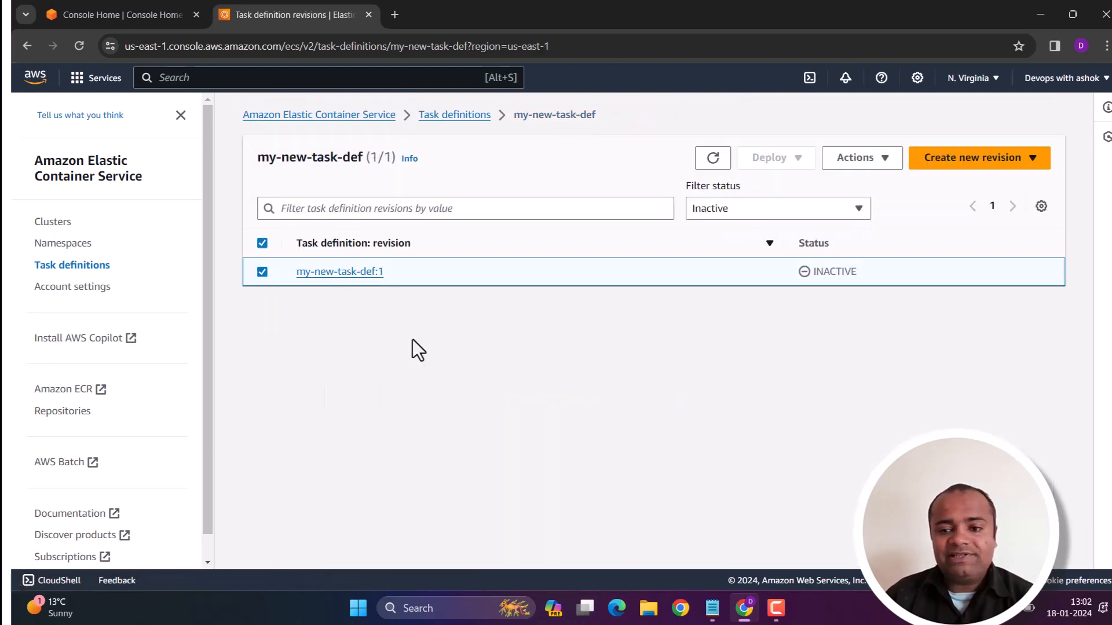
pyautogui.click(854, 158)
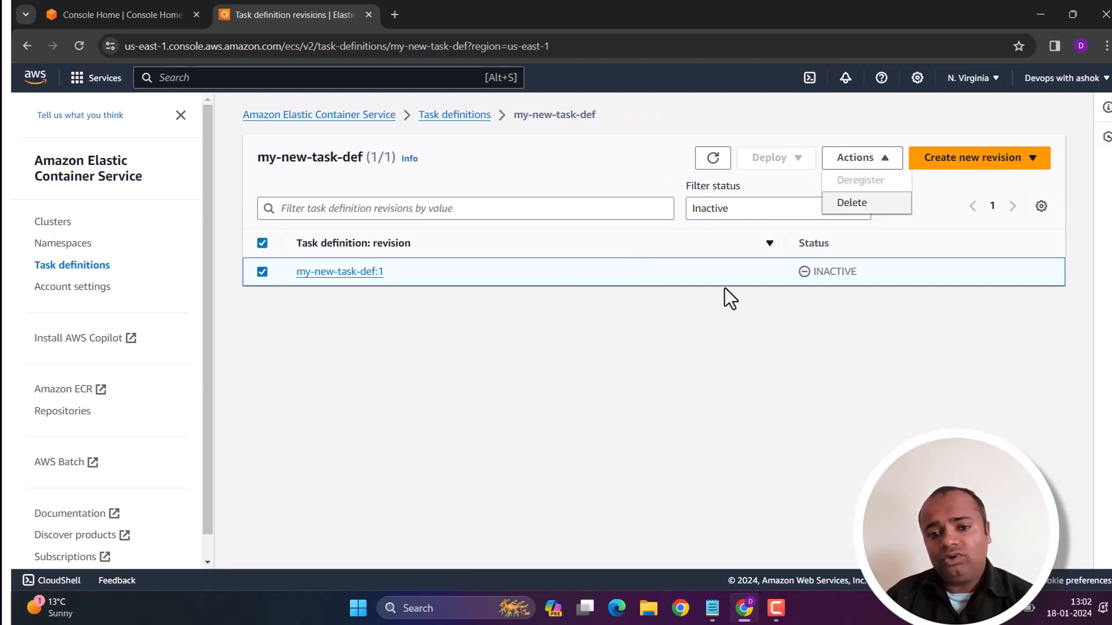
pyautogui.click(892, 201)
pyautogui.click(1000, 159)
pyautogui.click(939, 183)
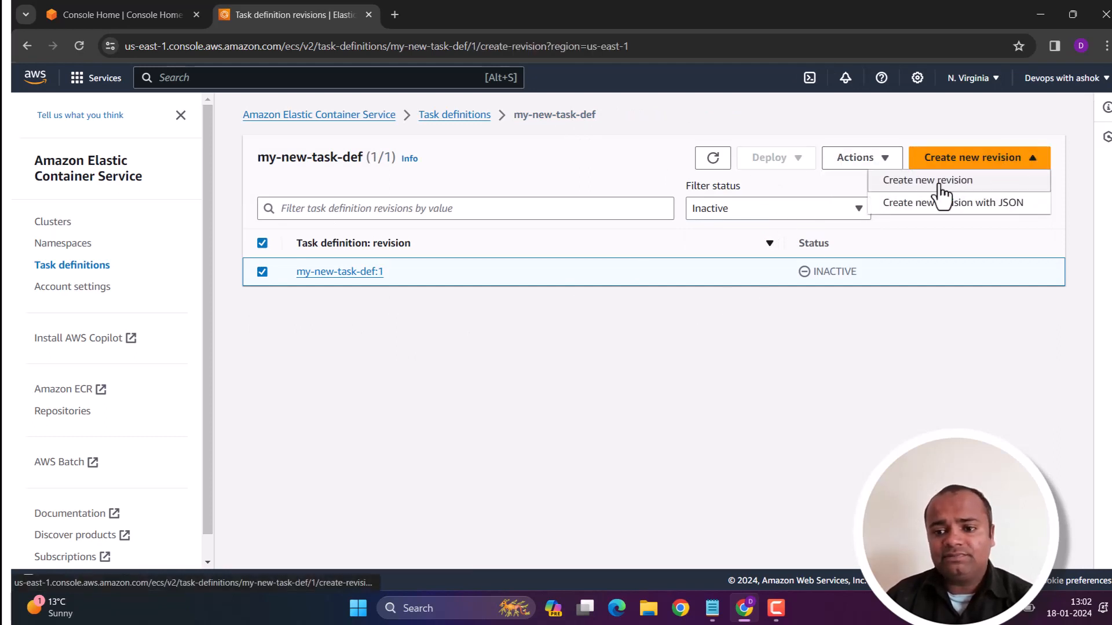
pyautogui.scroll(-3, 635, 358)
pyautogui.scroll(3, 635, 358)
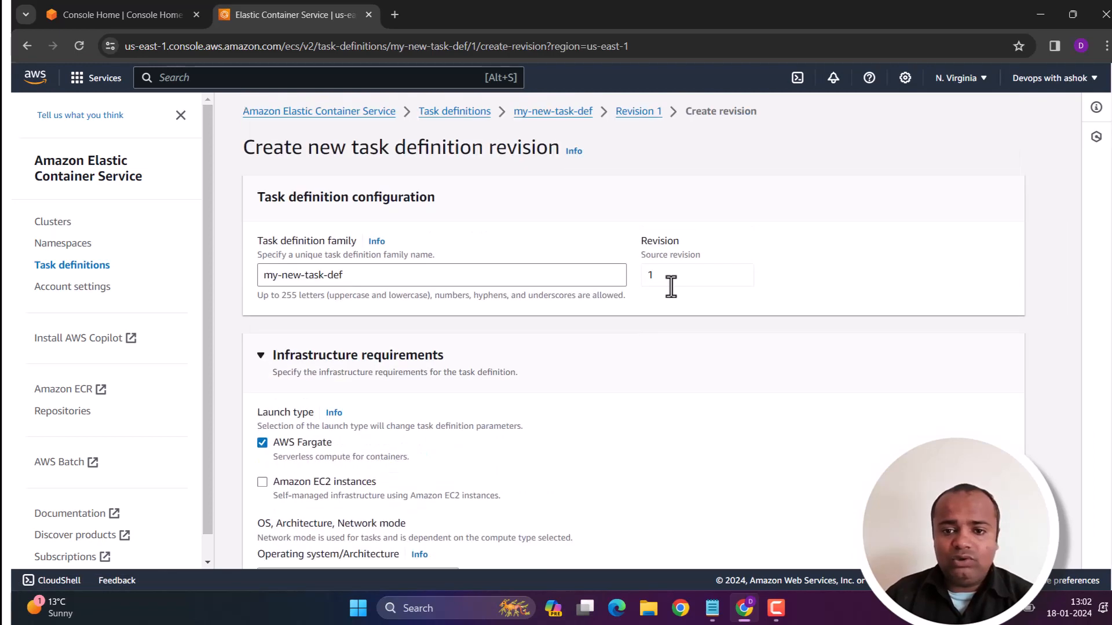
pyautogui.moveTo(701, 261); pyautogui.dragTo(634, 267)
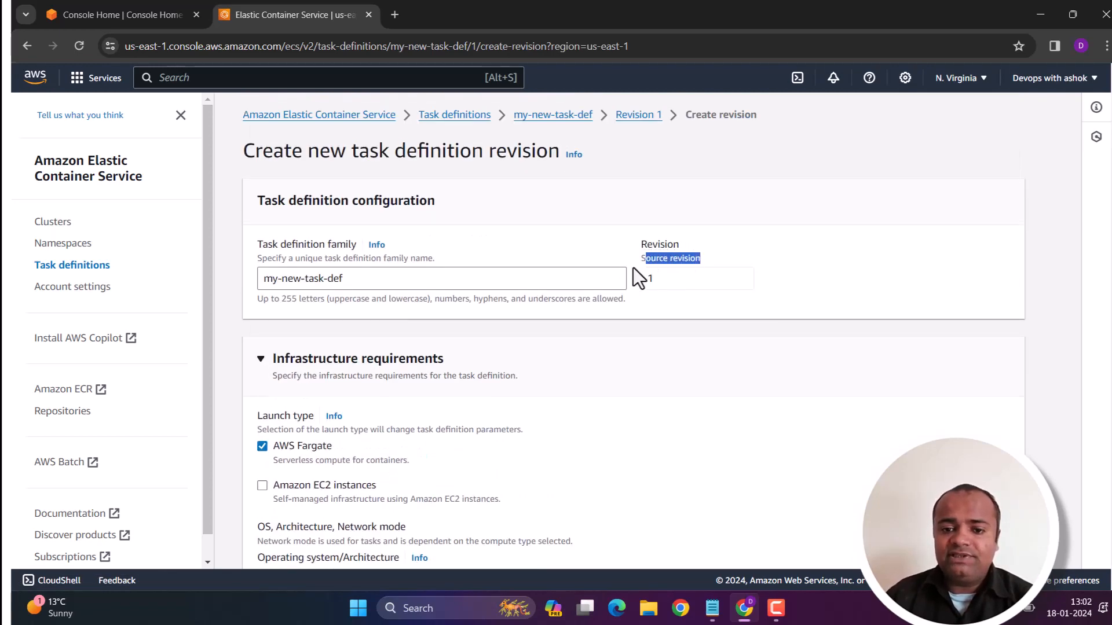
pyautogui.click(595, 242)
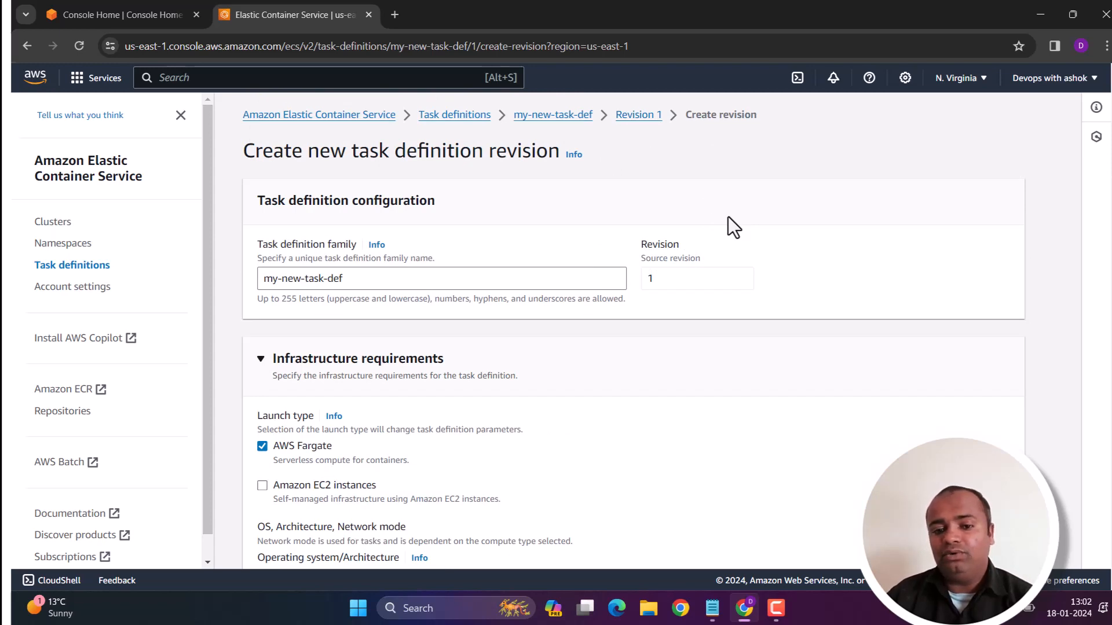
pyautogui.moveTo(640, 260); pyautogui.dragTo(701, 258)
# Set the new revision's task size to 1 vCPU and 2 GB of memory, and create the revision.
pyautogui.scroll(-10, 704, 256)
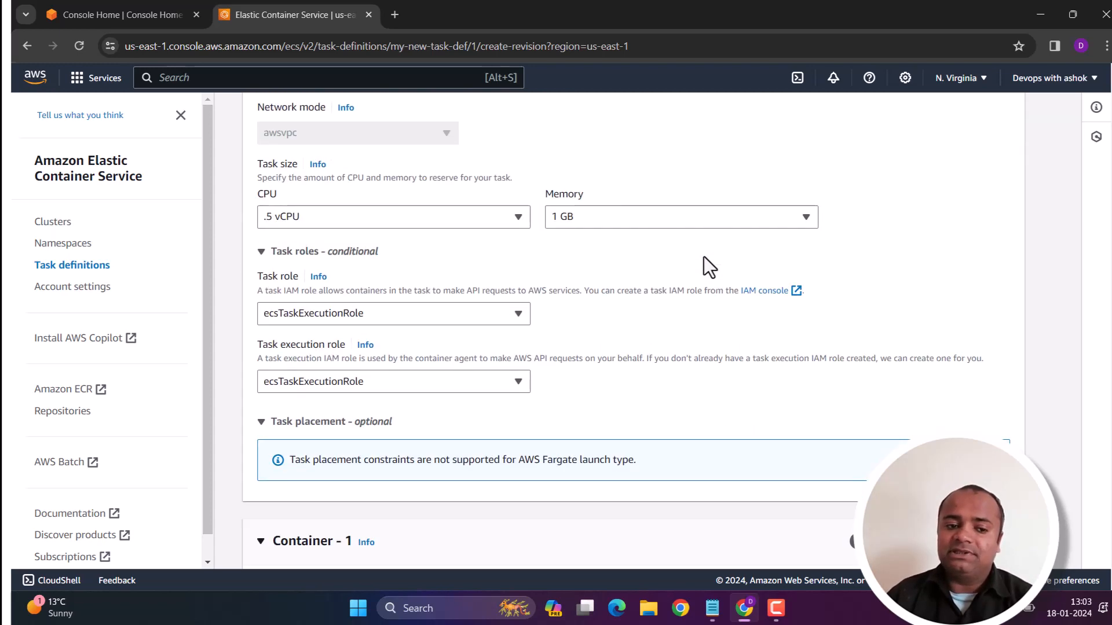
pyautogui.scroll(4, 565, 238)
pyautogui.click(525, 297)
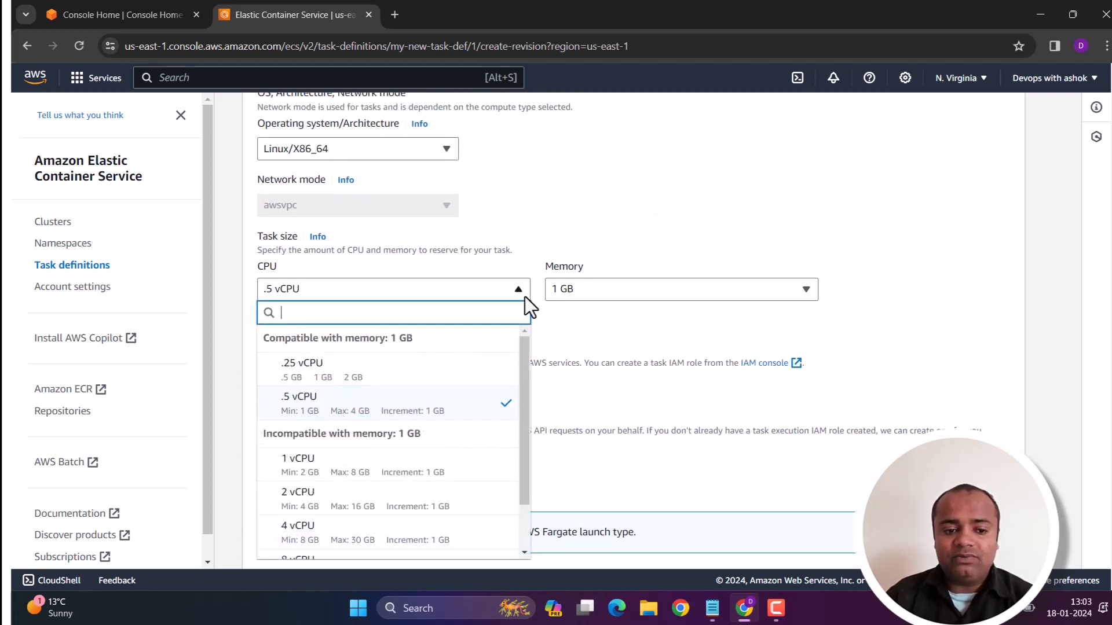
pyautogui.scroll(-1, 365, 406)
pyautogui.click(366, 408)
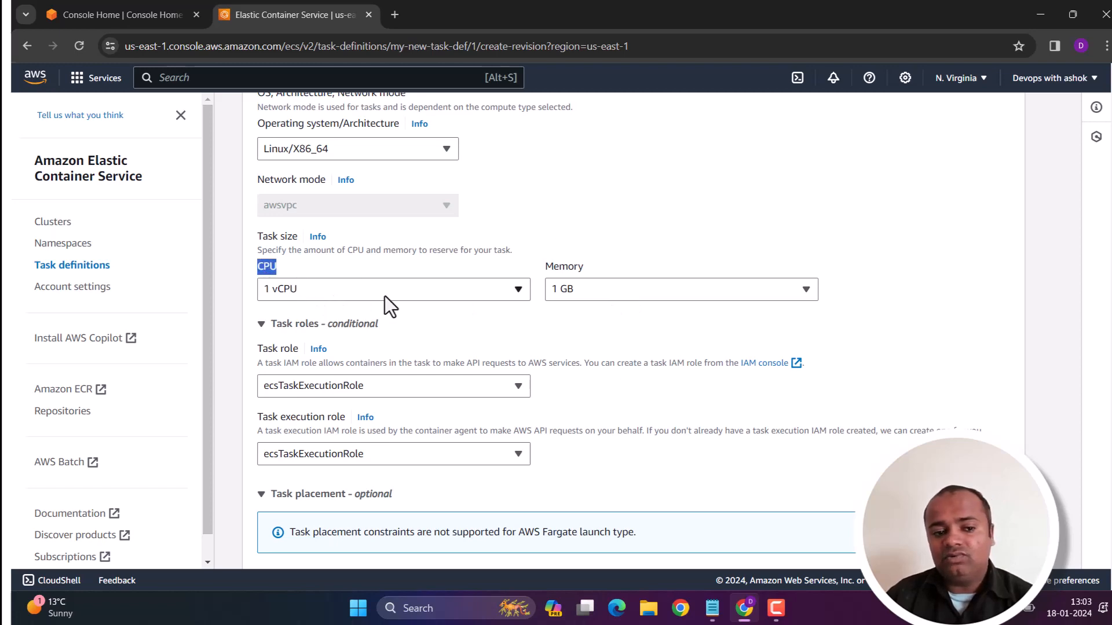
pyautogui.click(575, 289)
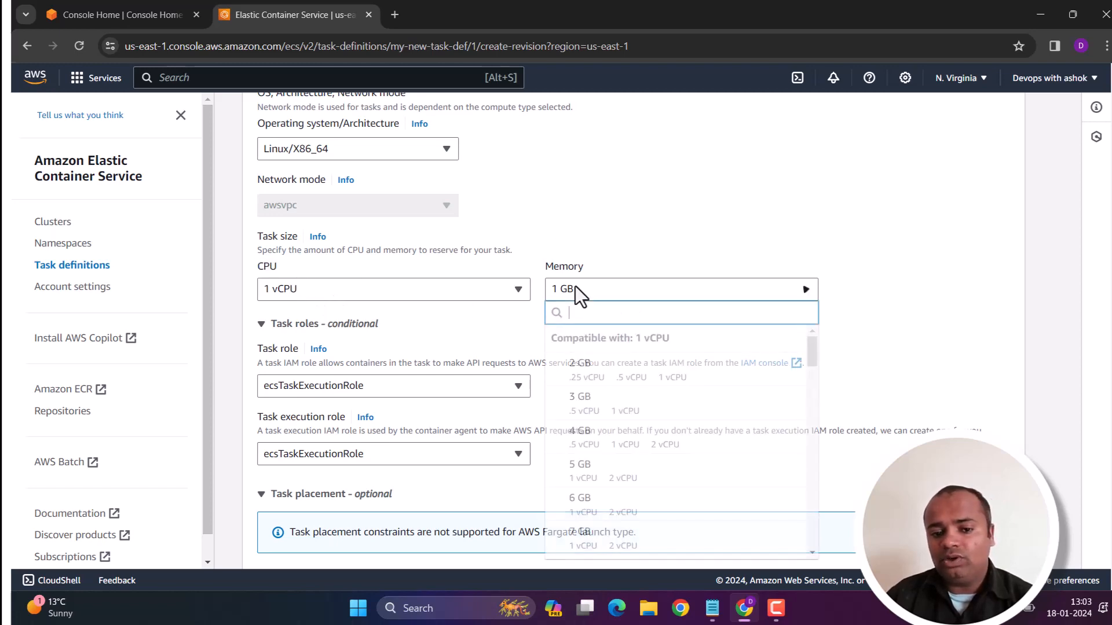
pyautogui.click(587, 371)
pyautogui.scroll(-10, 620, 356)
pyautogui.scroll(-15, 619, 352)
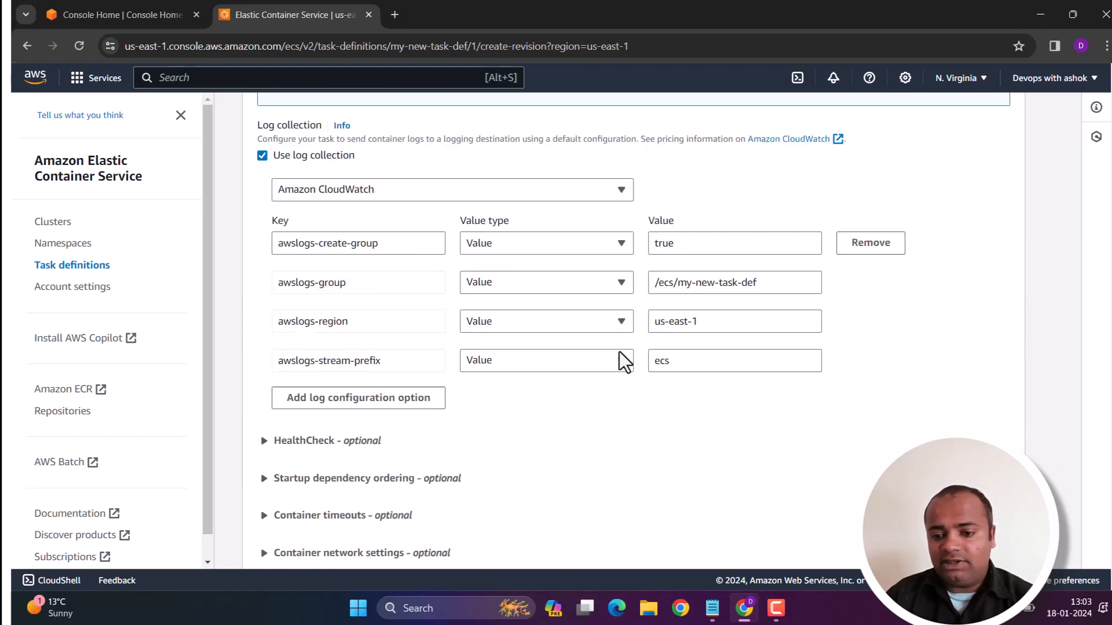
pyautogui.scroll(-4, 633, 330)
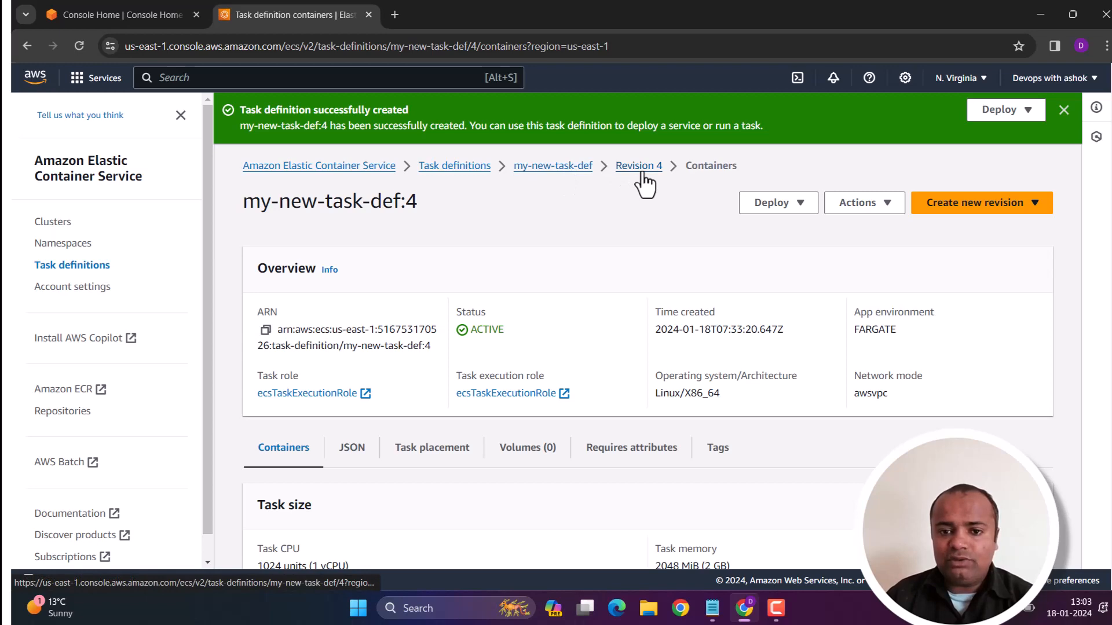
# Open the JSON of my-new-task-def:4 and check its cpu and memory values.
pyautogui.click(350, 452)
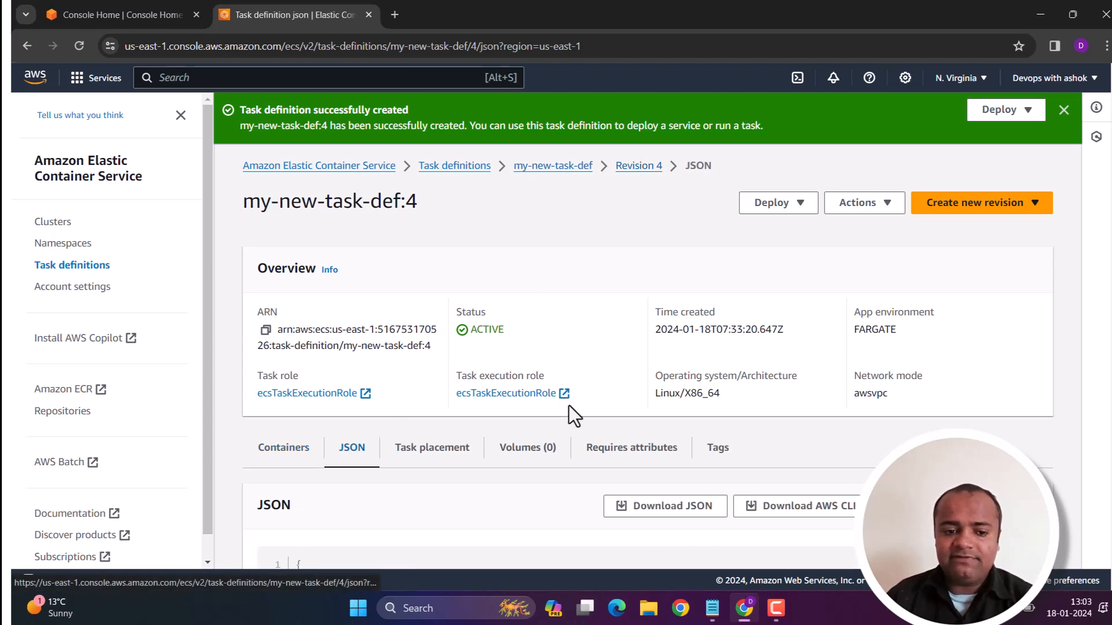
pyautogui.scroll(-8, 568, 405)
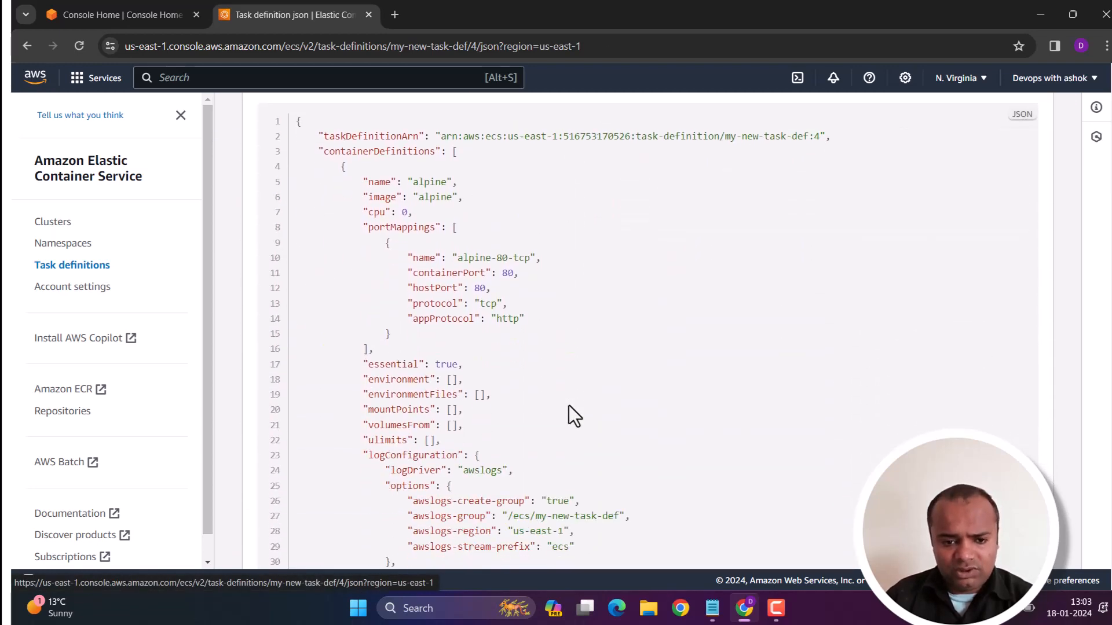
pyautogui.scroll(-8, 569, 406)
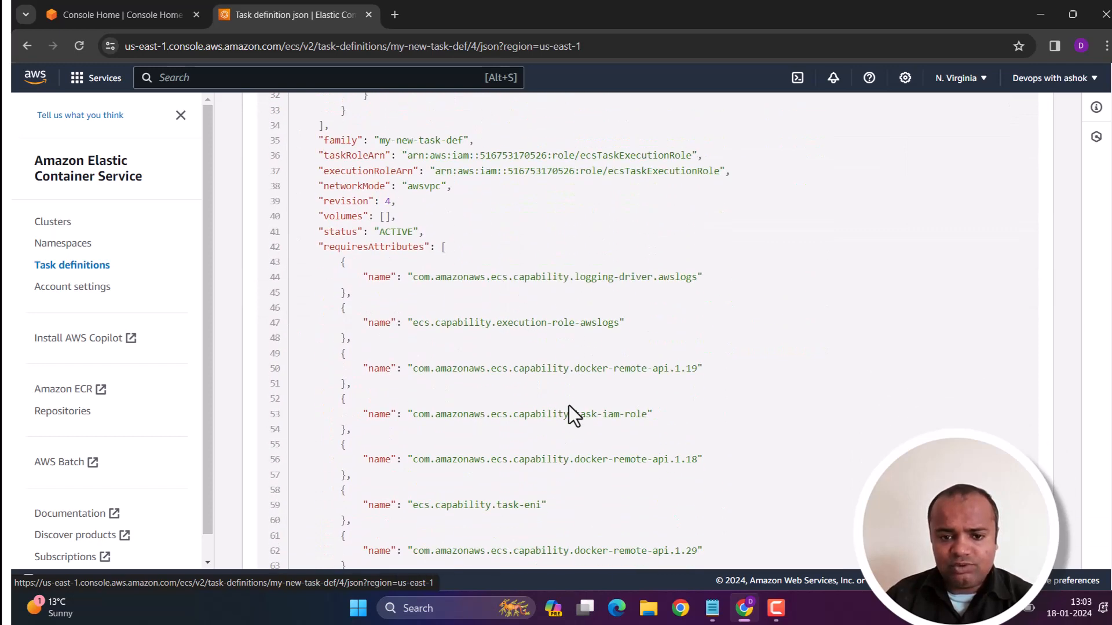
pyautogui.scroll(-5, 568, 406)
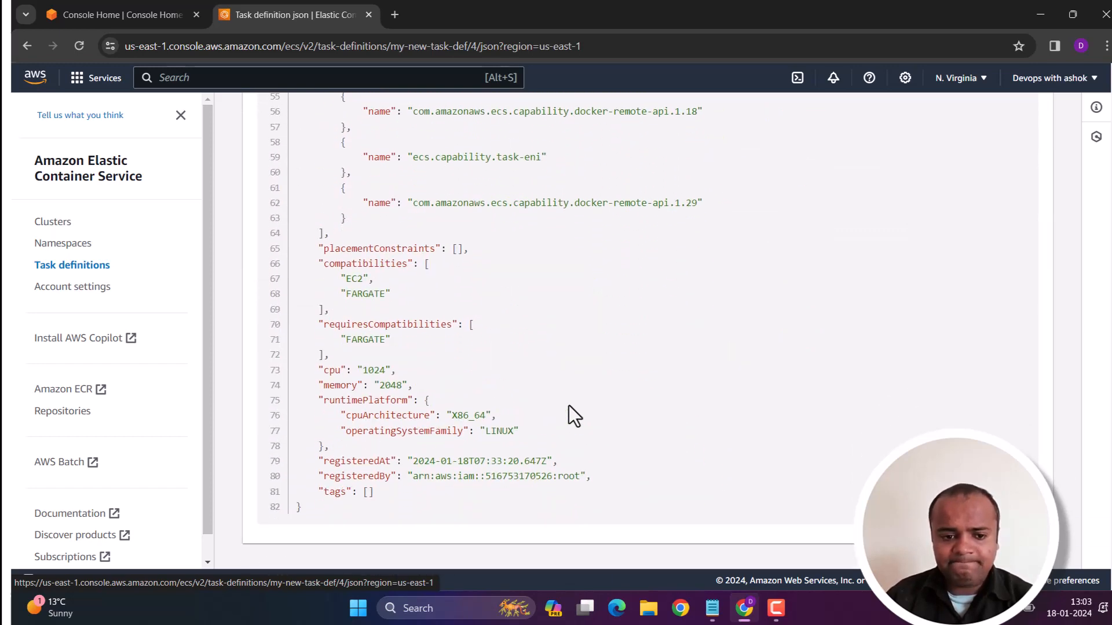
pyautogui.moveTo(414, 385); pyautogui.dragTo(307, 364)
pyautogui.click(418, 388)
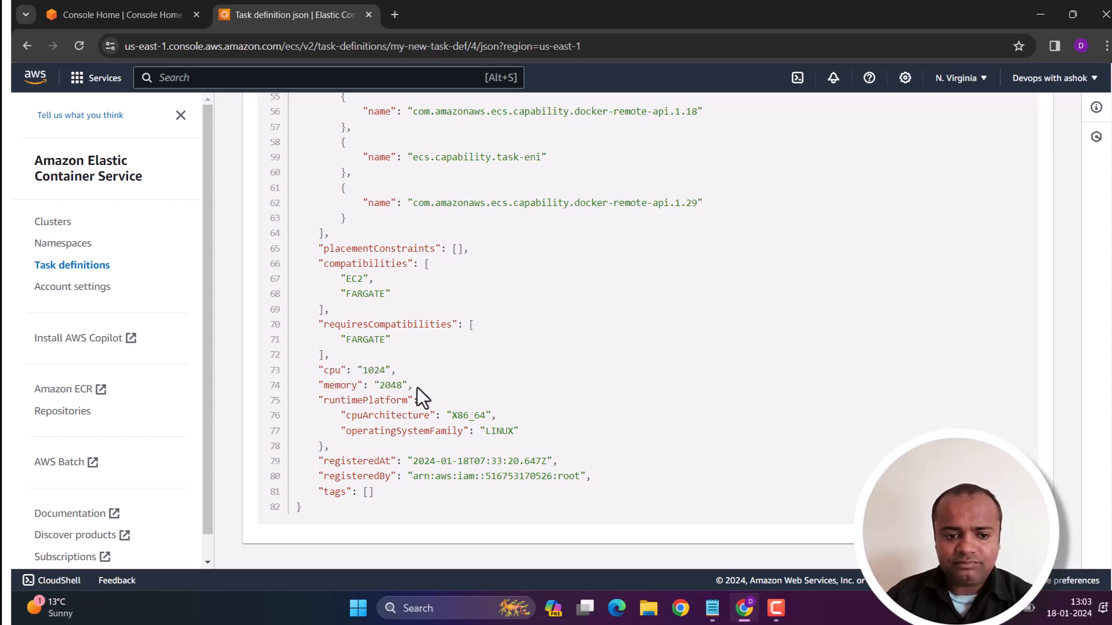
pyautogui.moveTo(417, 387); pyautogui.dragTo(306, 365)
pyautogui.click(427, 381)
pyautogui.scroll(6, 582, 408)
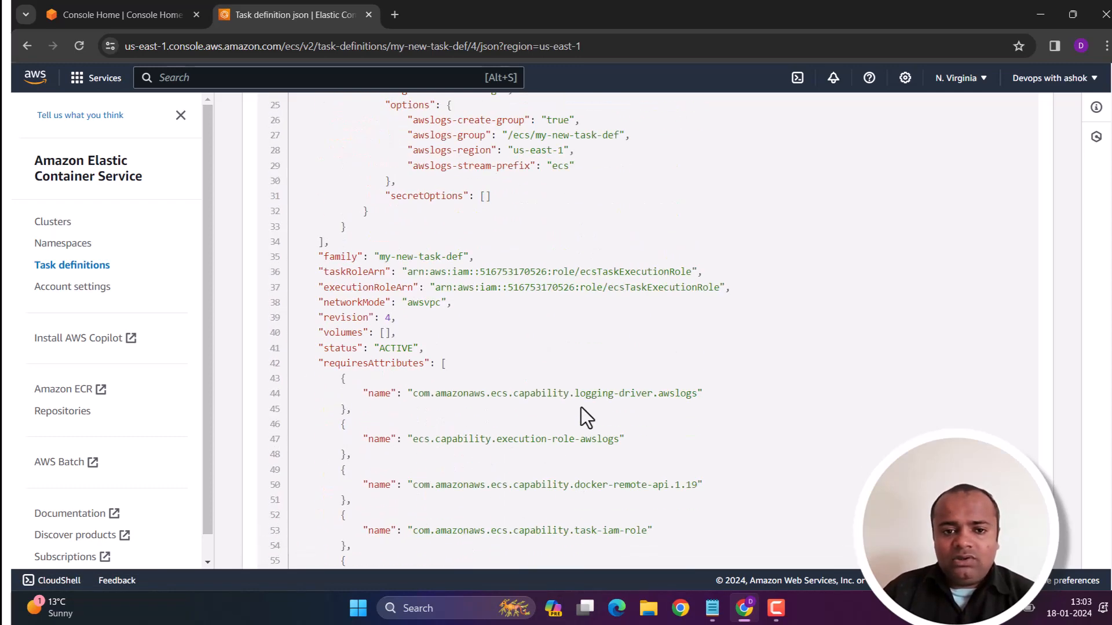
pyautogui.scroll(10, 581, 407)
# Filter the my-new-task-def revisions by Inactive status and open the JSON of my-new-task-def:1.
pyautogui.click(532, 169)
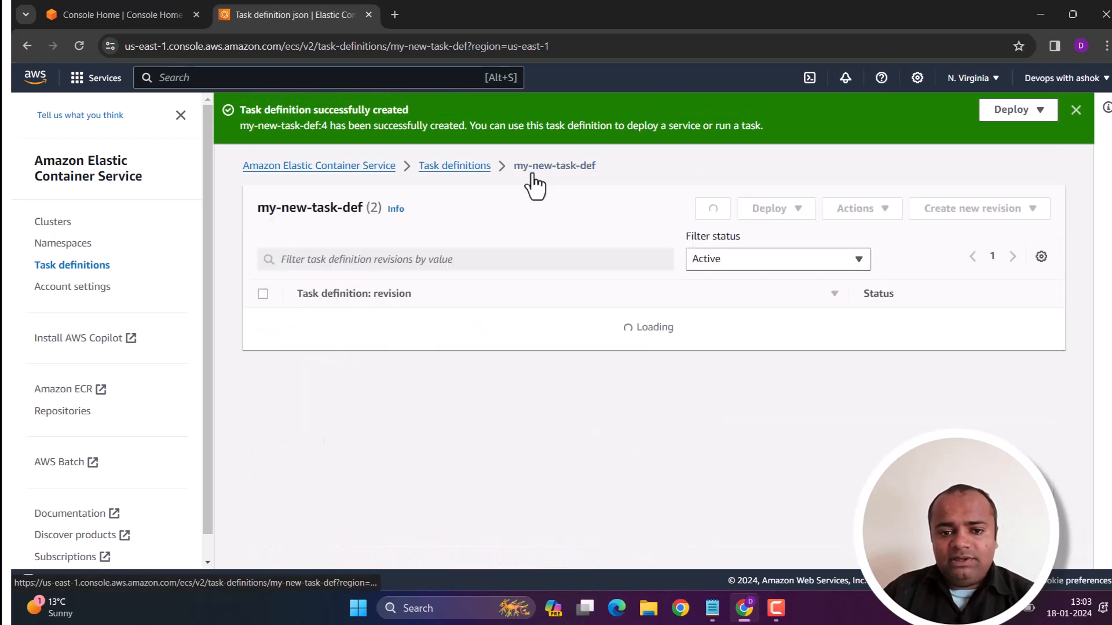
pyautogui.click(728, 264)
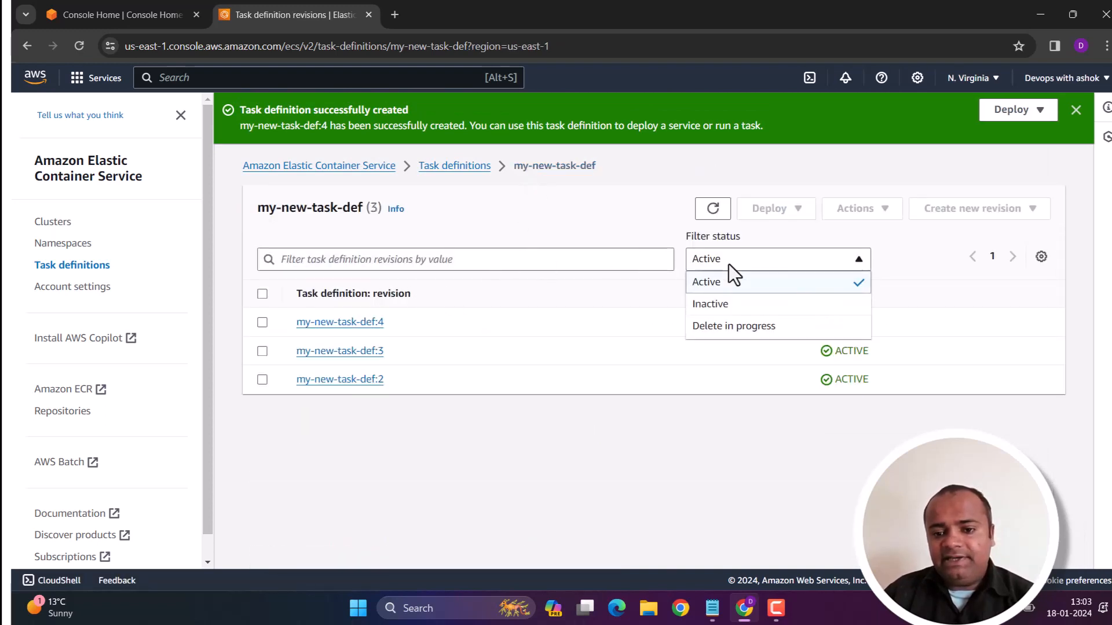
pyautogui.click(725, 303)
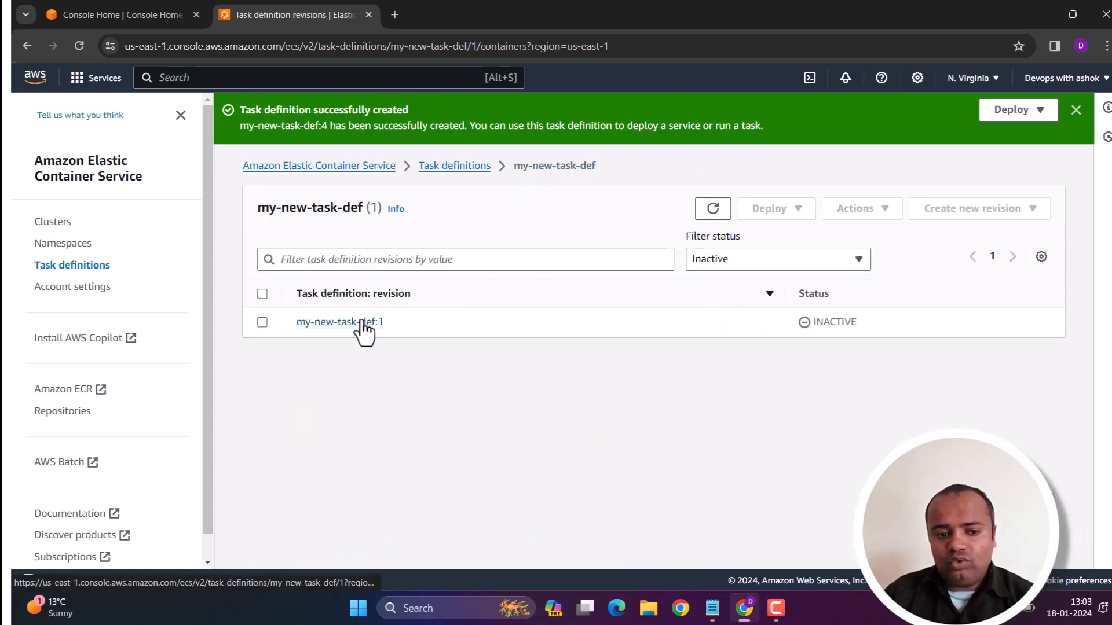
pyautogui.click(359, 322)
pyautogui.click(352, 447)
# Check the cpu and memory values in the JSON of my-new-task-def:1, and return to the active revisions of my-new-task-def.
pyautogui.scroll(-20, 520, 415)
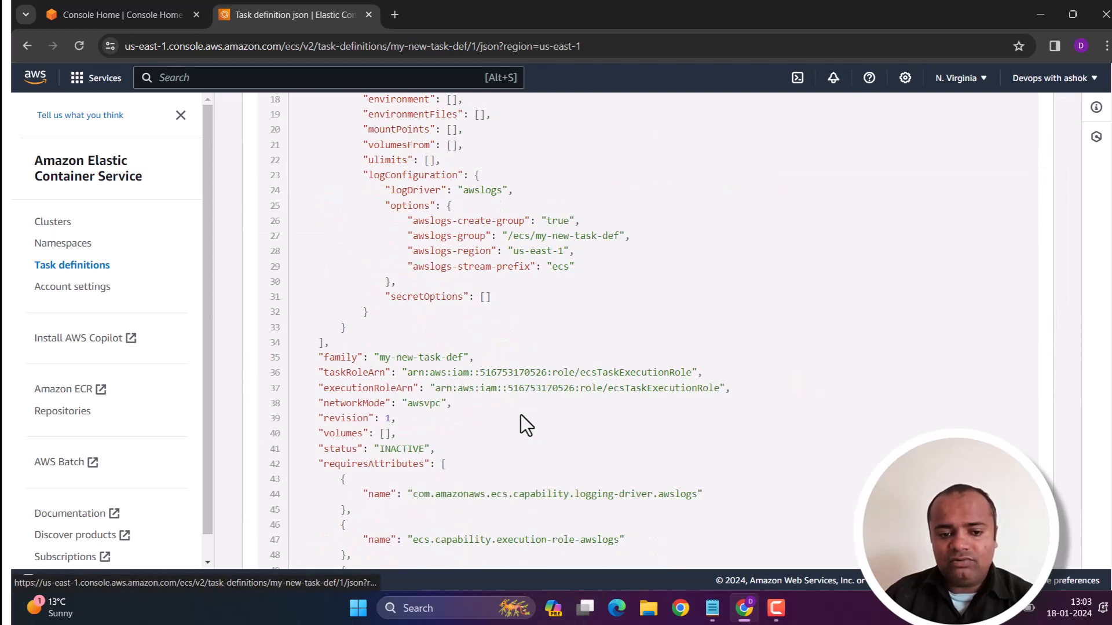
pyautogui.scroll(-2, 520, 414)
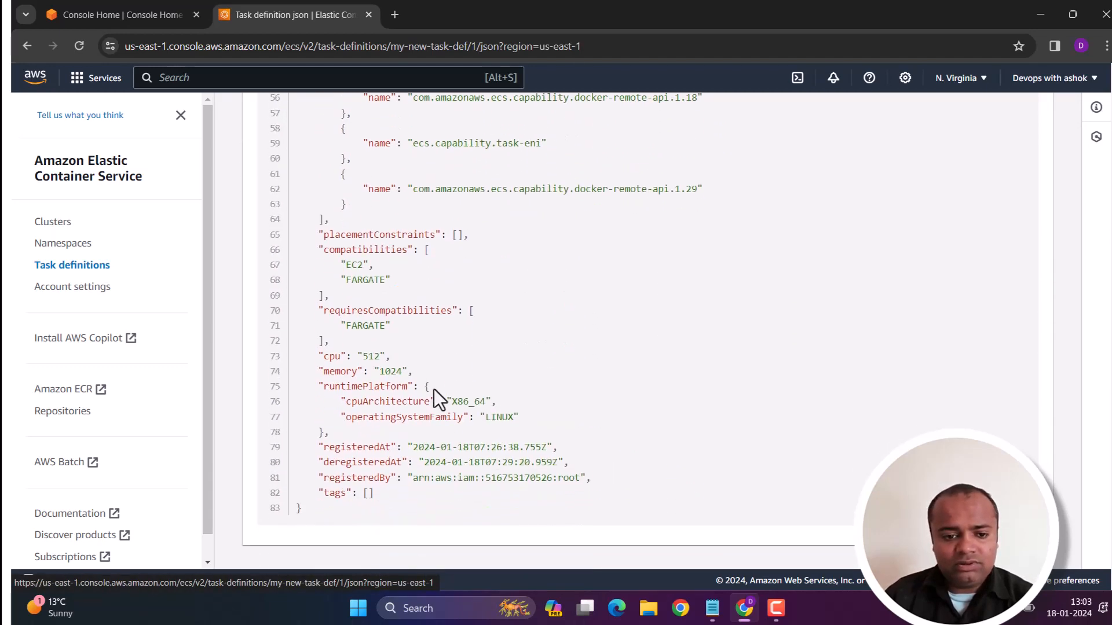
pyautogui.moveTo(433, 390); pyautogui.dragTo(316, 350)
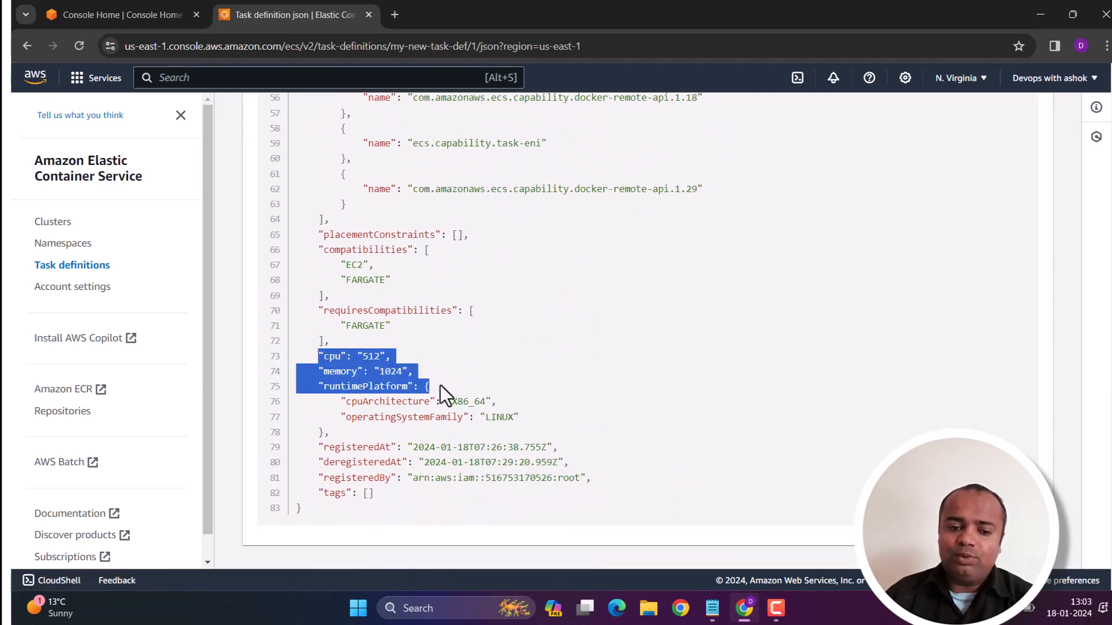
pyautogui.moveTo(408, 378); pyautogui.dragTo(342, 361)
pyautogui.click(463, 392)
pyautogui.scroll(5, 534, 422)
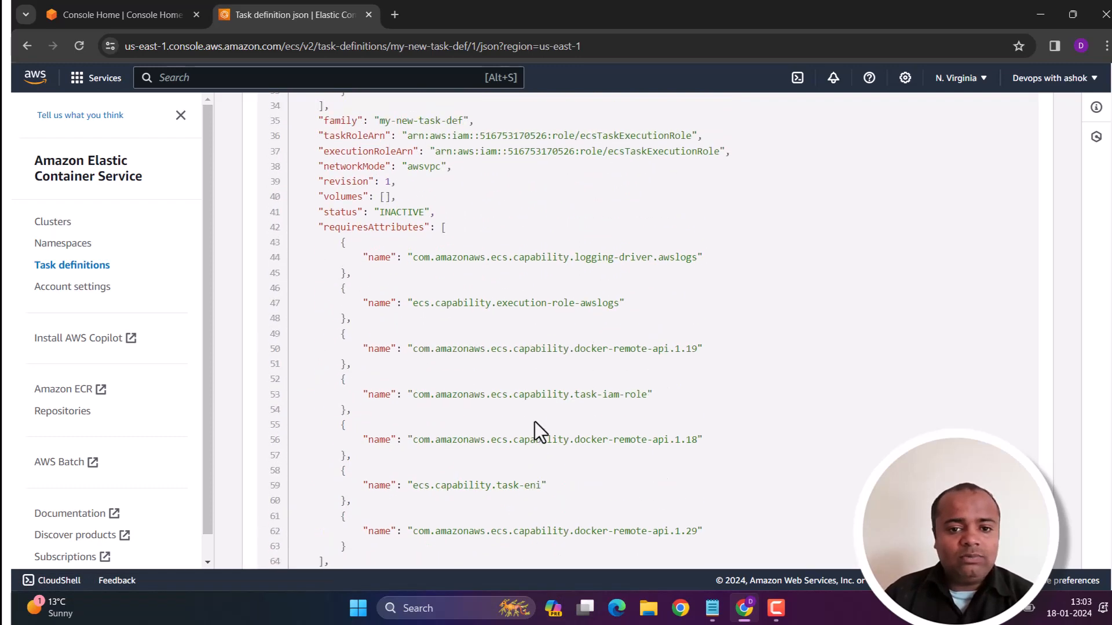
pyautogui.scroll(15, 534, 421)
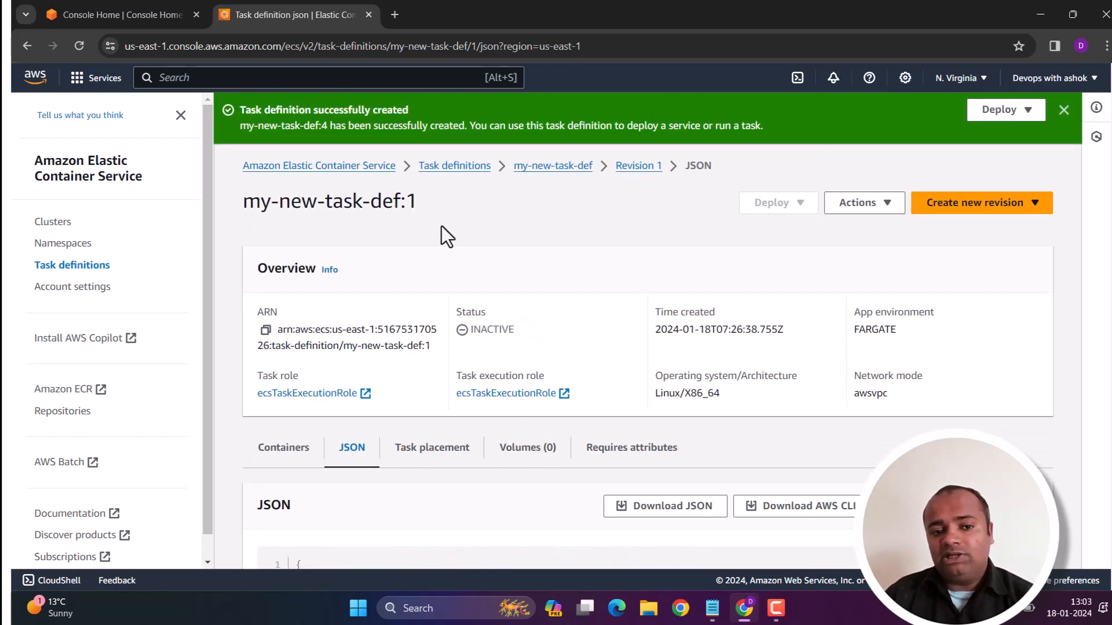
pyautogui.click(449, 171)
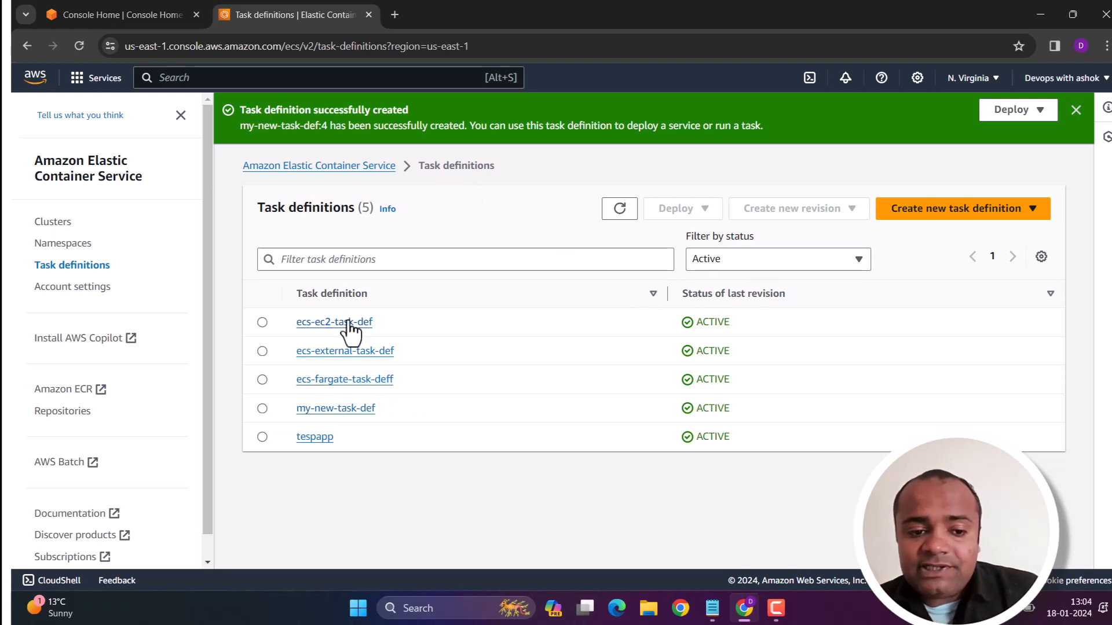
pyautogui.click(333, 410)
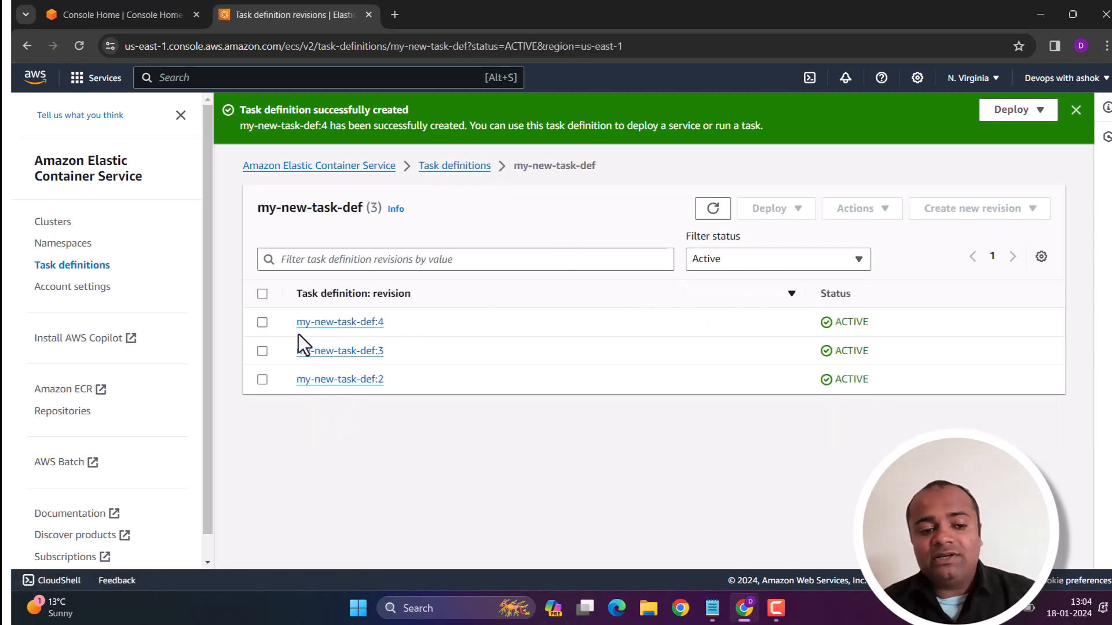
# Deregister the active revisions my-new-task-def:4, my-new-task-def:3 and my-new-task-def:2.
pyautogui.click(262, 322)
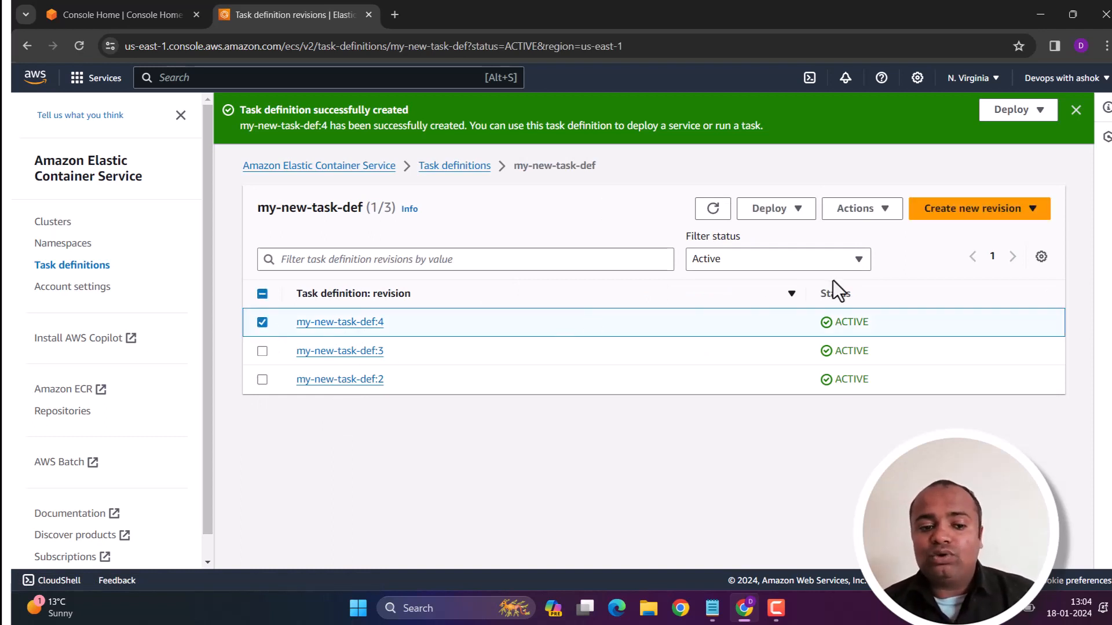
pyautogui.click(1076, 110)
pyautogui.click(263, 329)
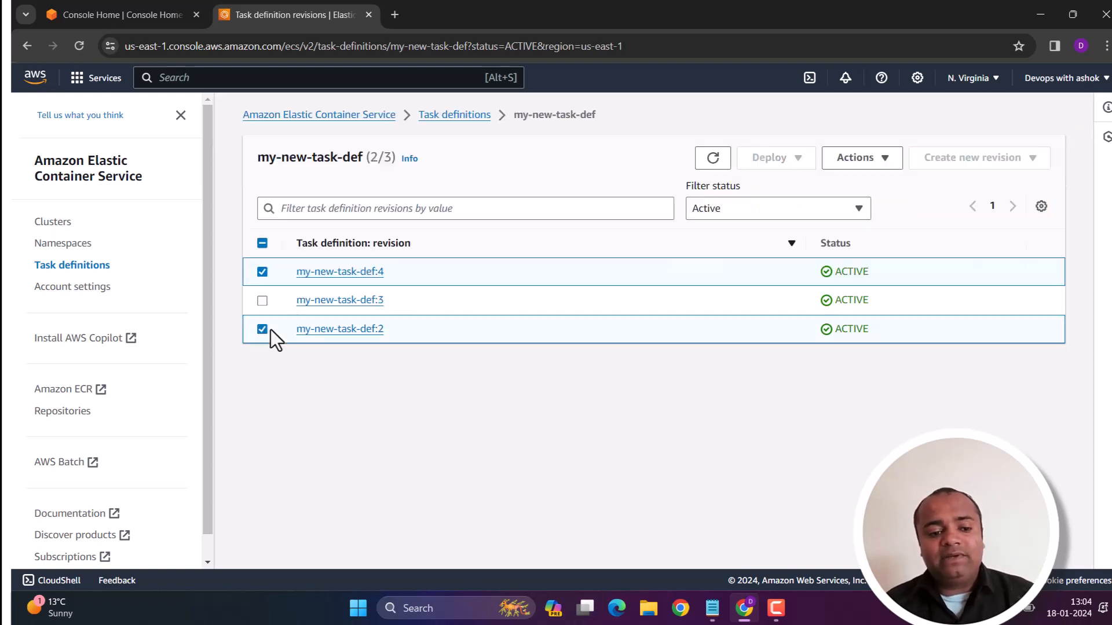
pyautogui.click(262, 300)
pyautogui.click(883, 165)
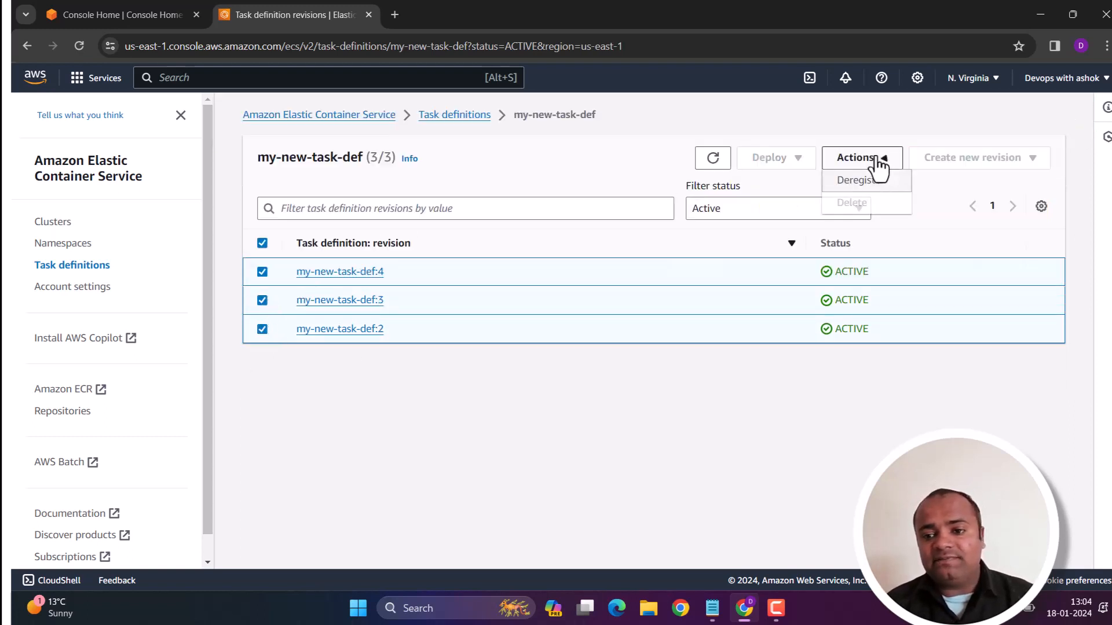
pyautogui.click(859, 180)
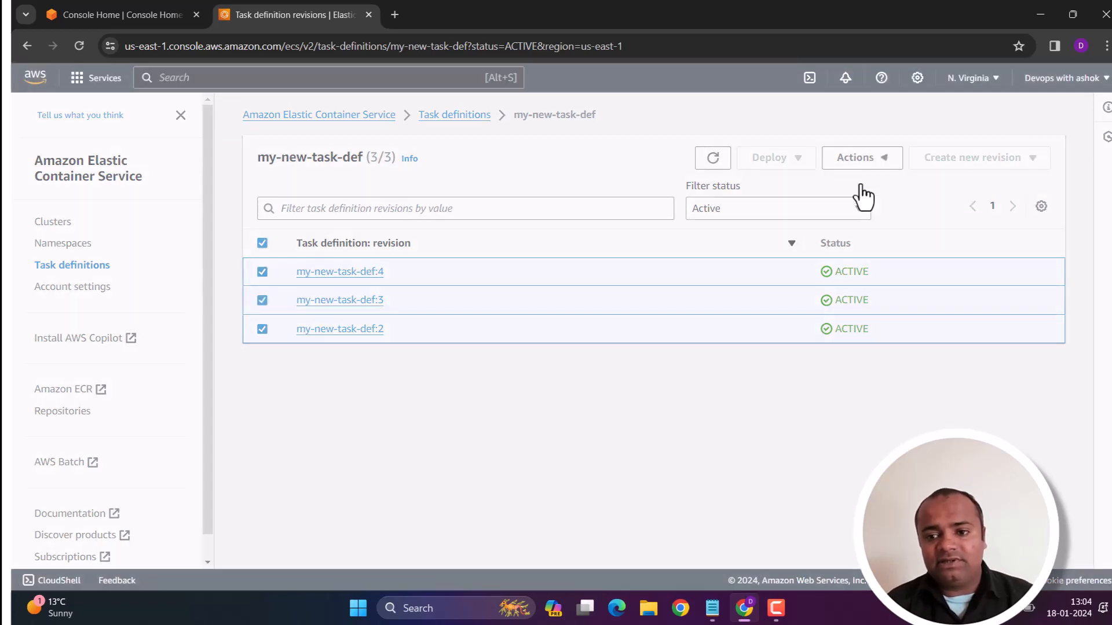
pyautogui.click(749, 542)
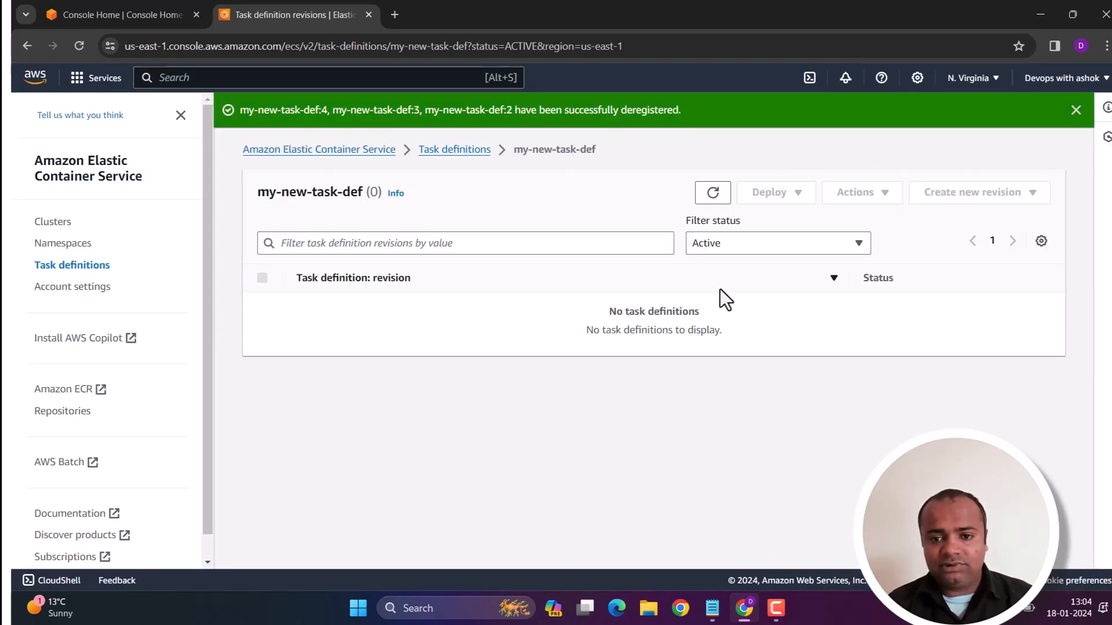
# Filter the my-new-task-def revisions by Inactive status, view my-new-task-def:1, and return to the inactive revisions list.
pyautogui.click(734, 243)
pyautogui.click(734, 293)
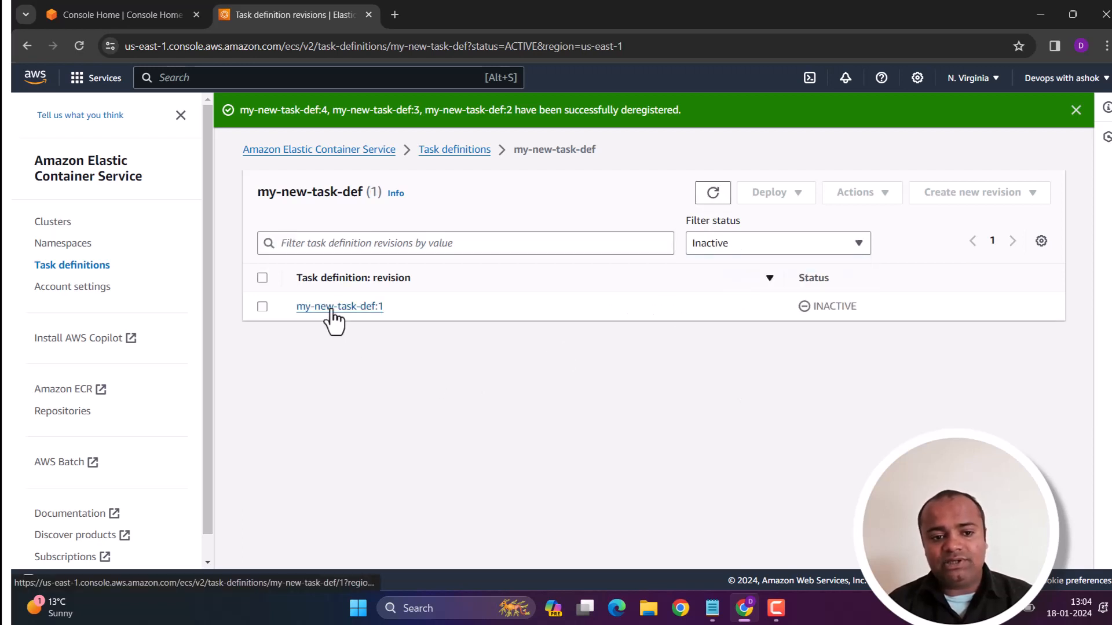
pyautogui.click(333, 309)
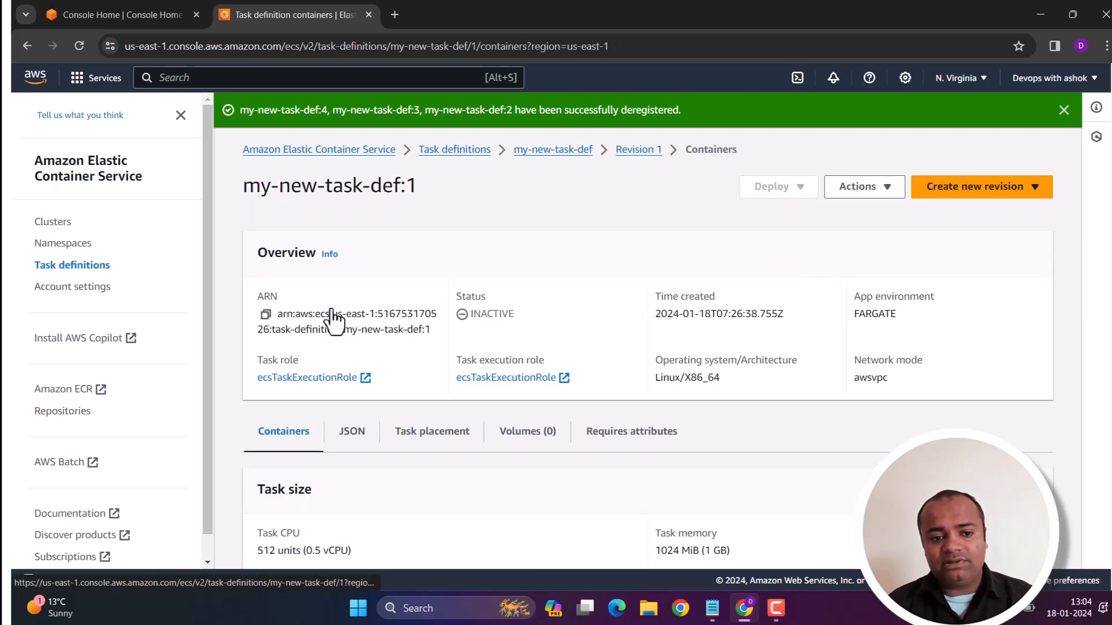
pyautogui.click(714, 195)
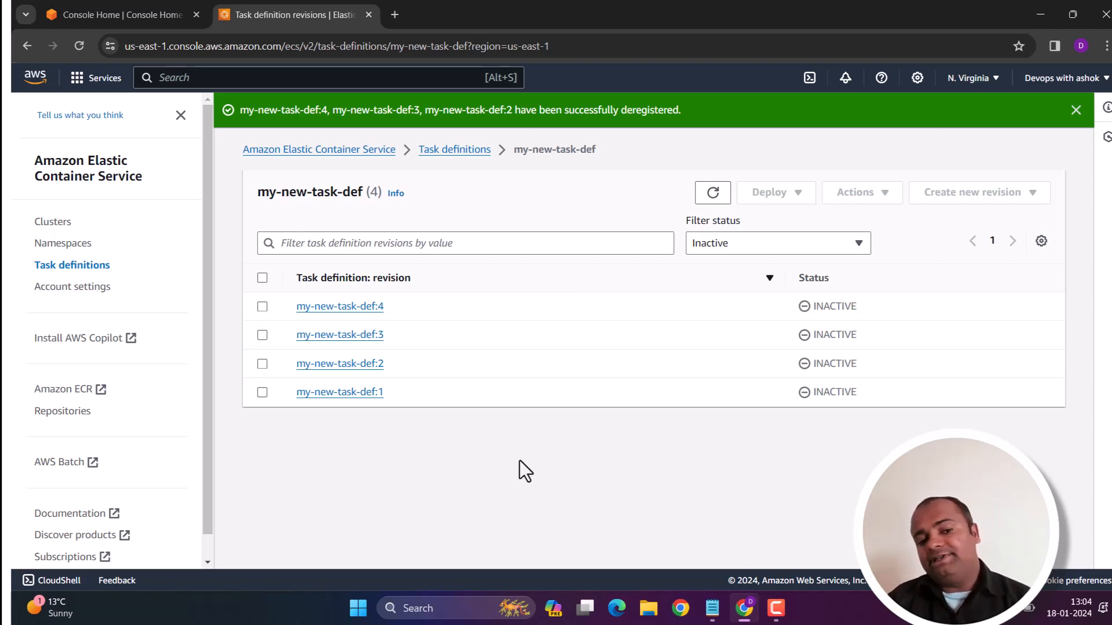
# Delete the inactive revisions my-new-task-def:1, my-new-task-def:2 and my-new-task-def:3, confirming with "delete", and dismiss the notifications.
pyautogui.click(262, 392)
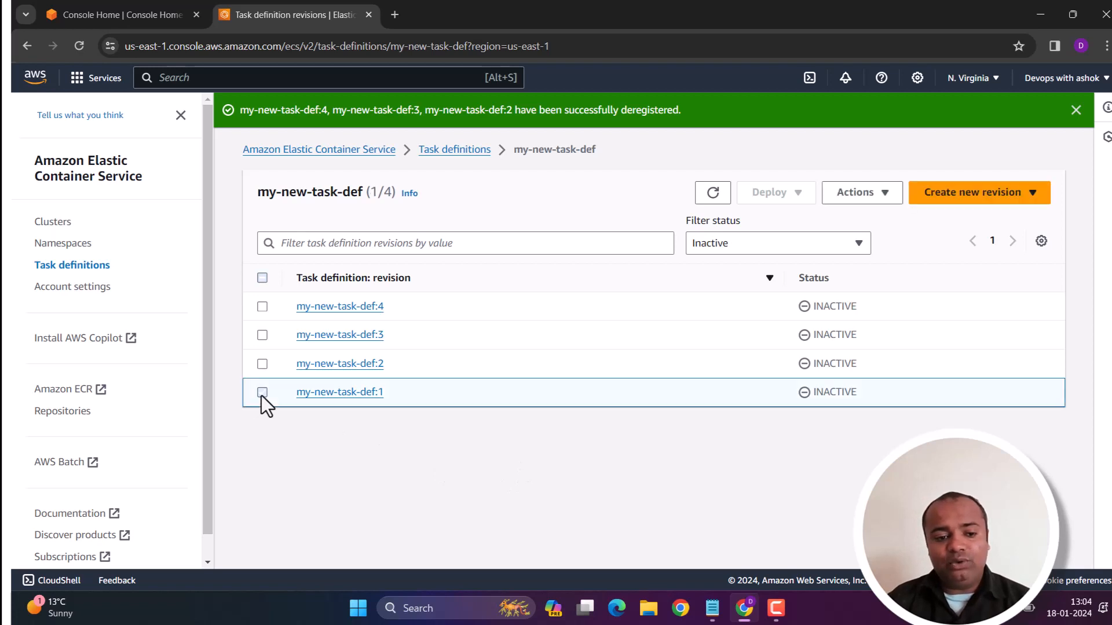
pyautogui.click(261, 364)
pyautogui.click(262, 335)
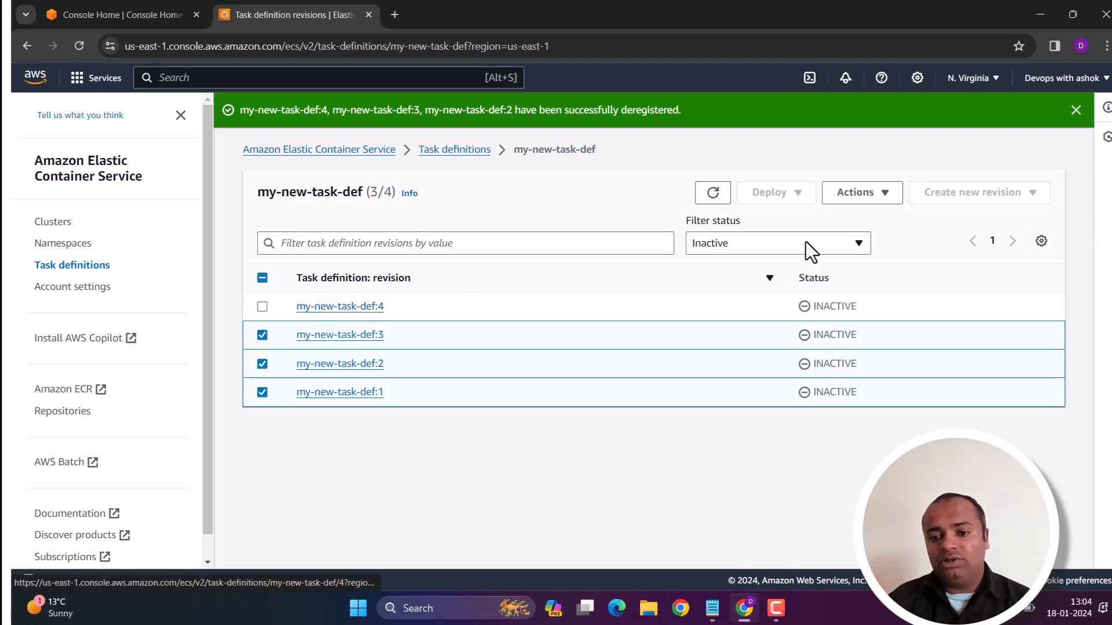
pyautogui.click(855, 197)
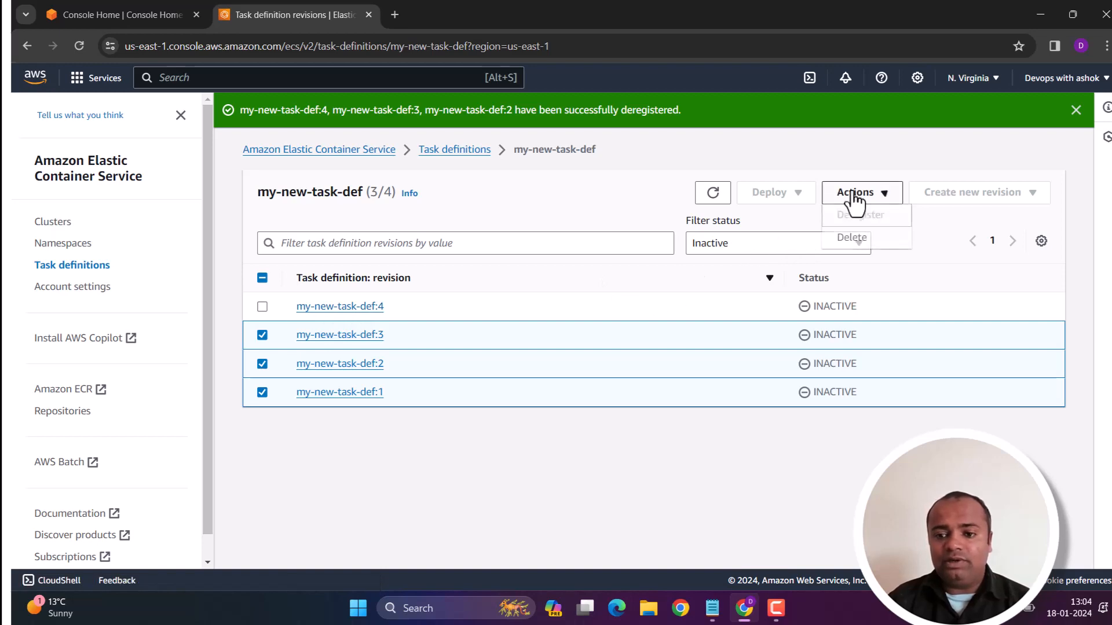
pyautogui.click(852, 239)
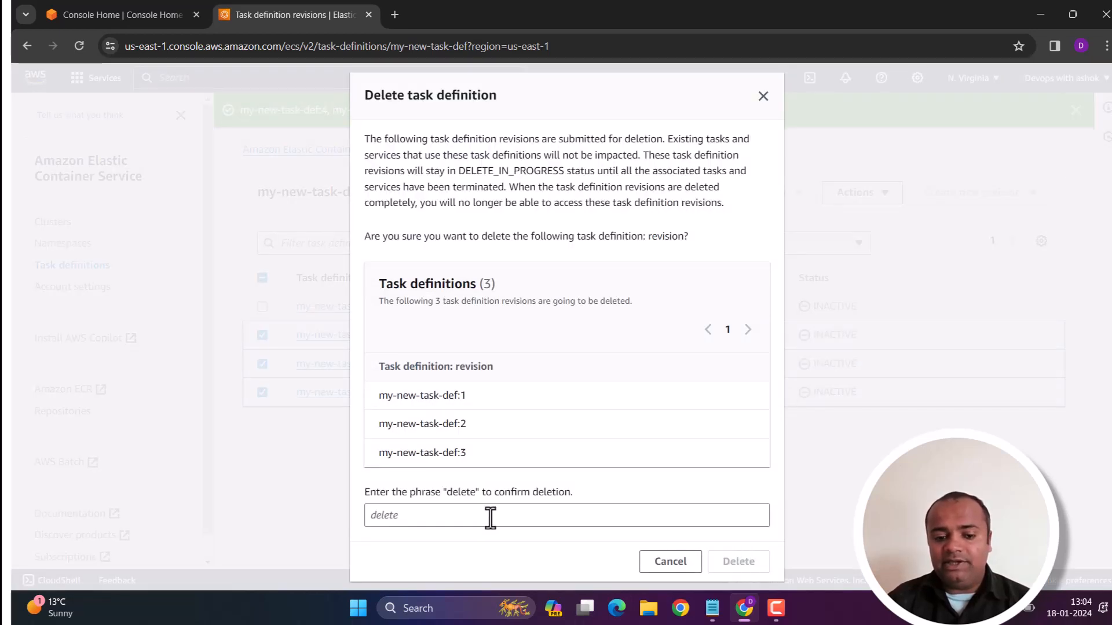
pyautogui.click(467, 512)
pyautogui.write('delete')
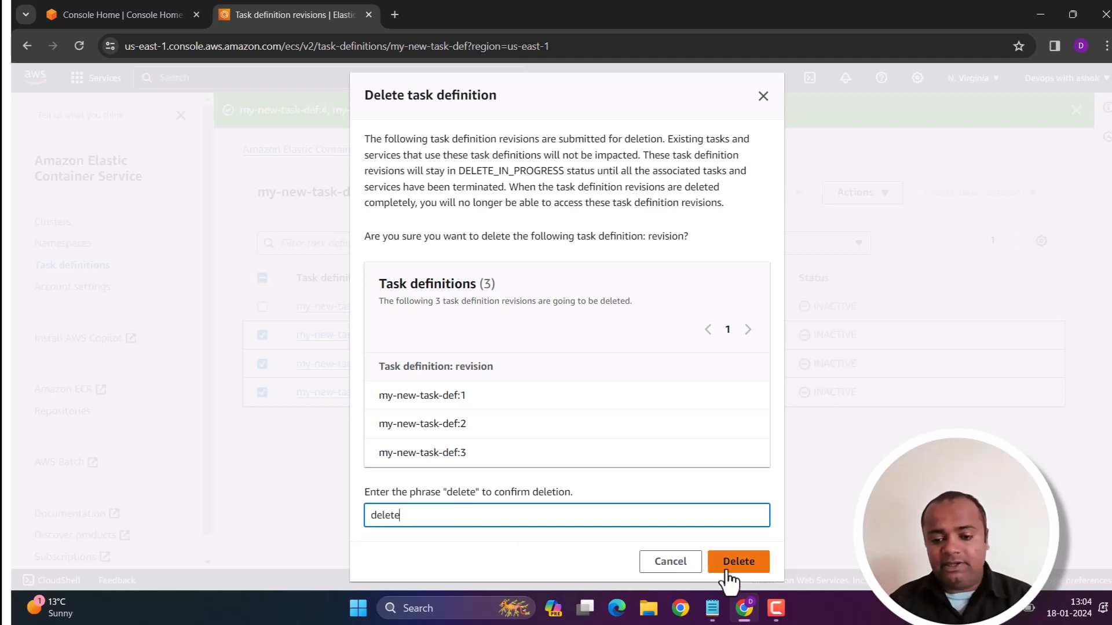
pyautogui.click(735, 562)
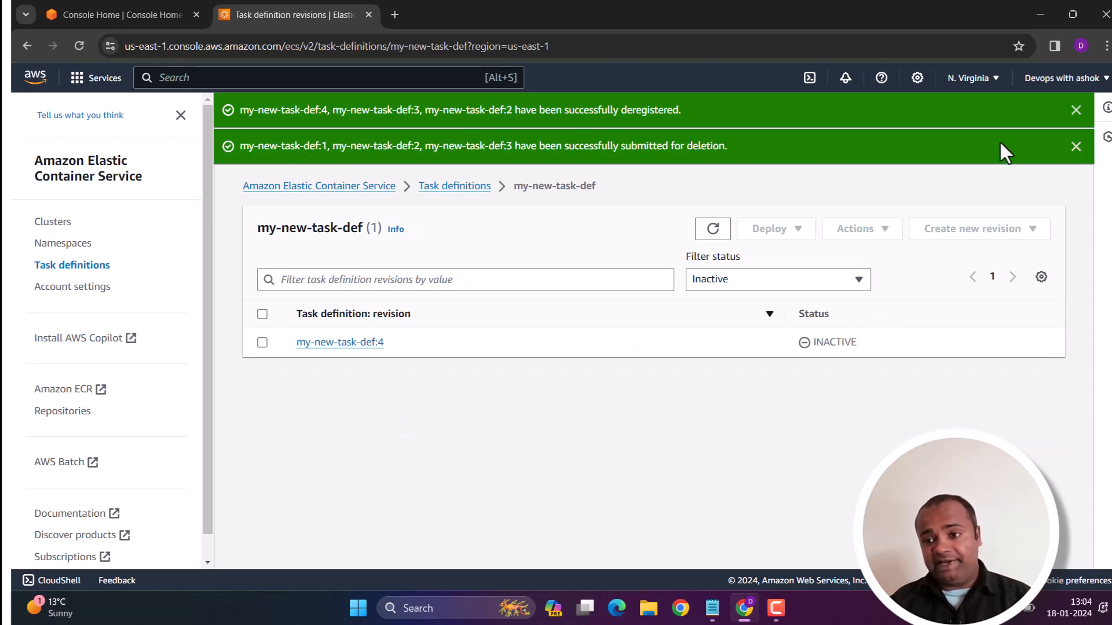
pyautogui.click(1075, 111)
pyautogui.click(1074, 112)
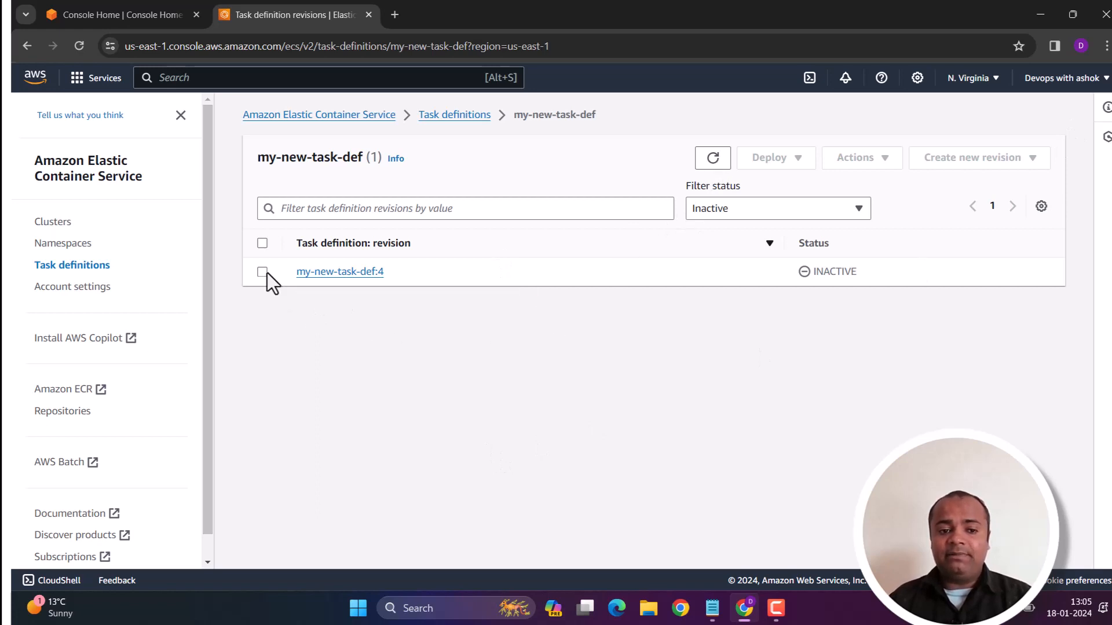
pyautogui.moveTo(395, 276); pyautogui.dragTo(294, 299)
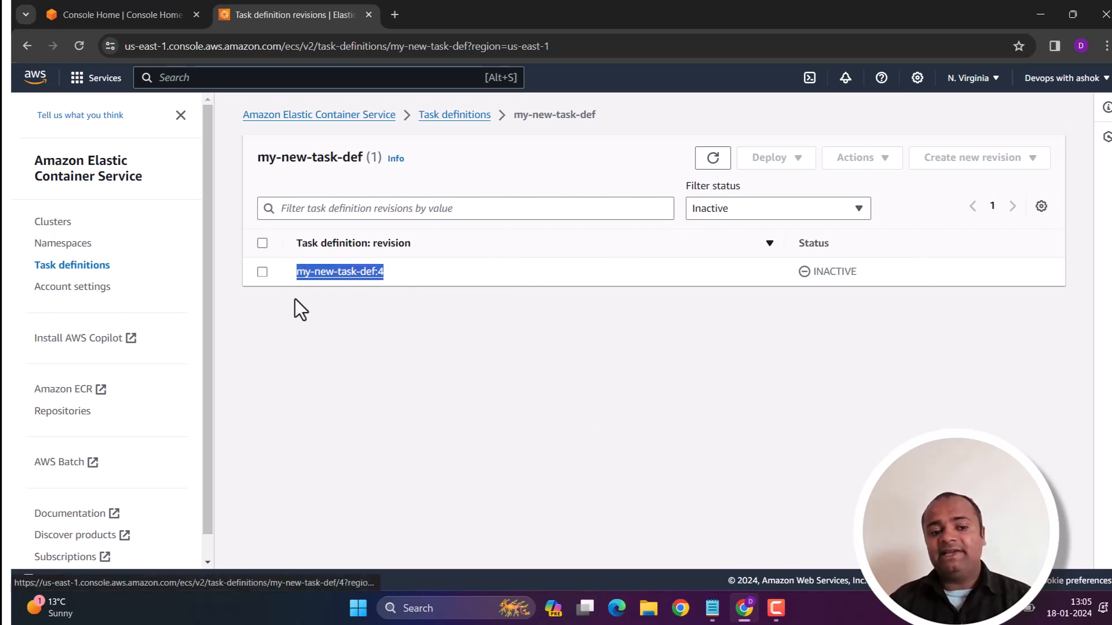
pyautogui.click(264, 276)
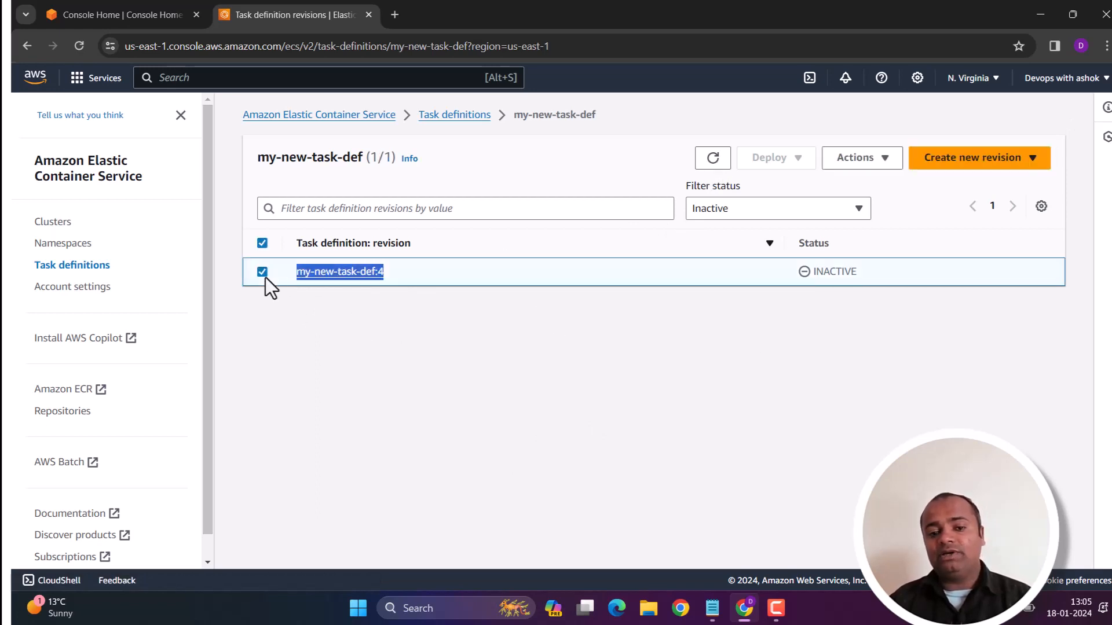
pyautogui.click(984, 163)
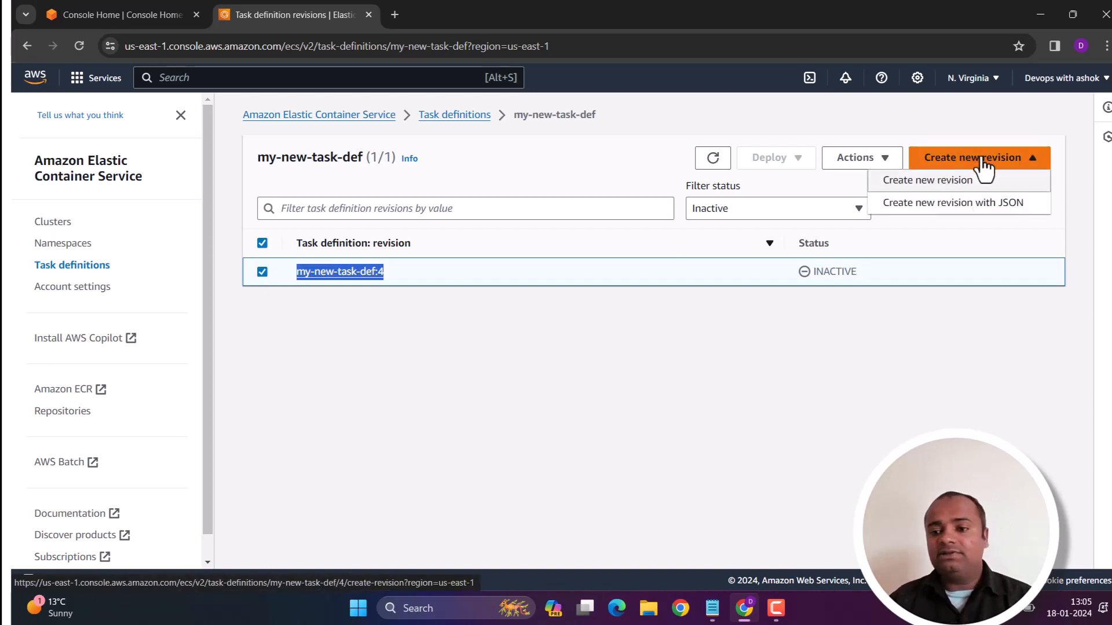
pyautogui.click(962, 181)
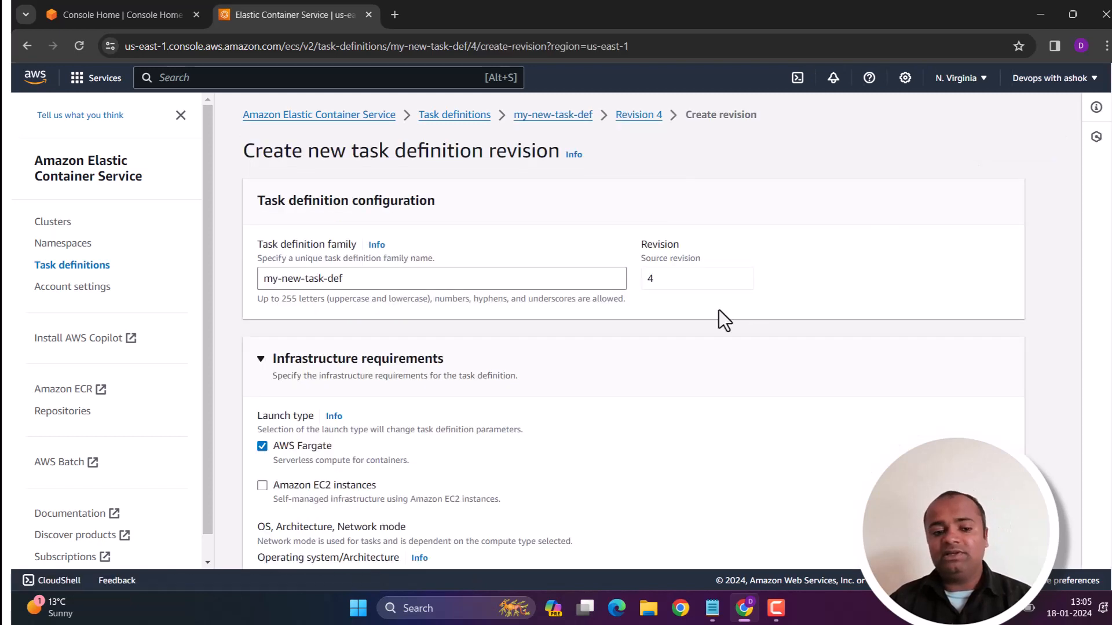
pyautogui.scroll(-6, 724, 289)
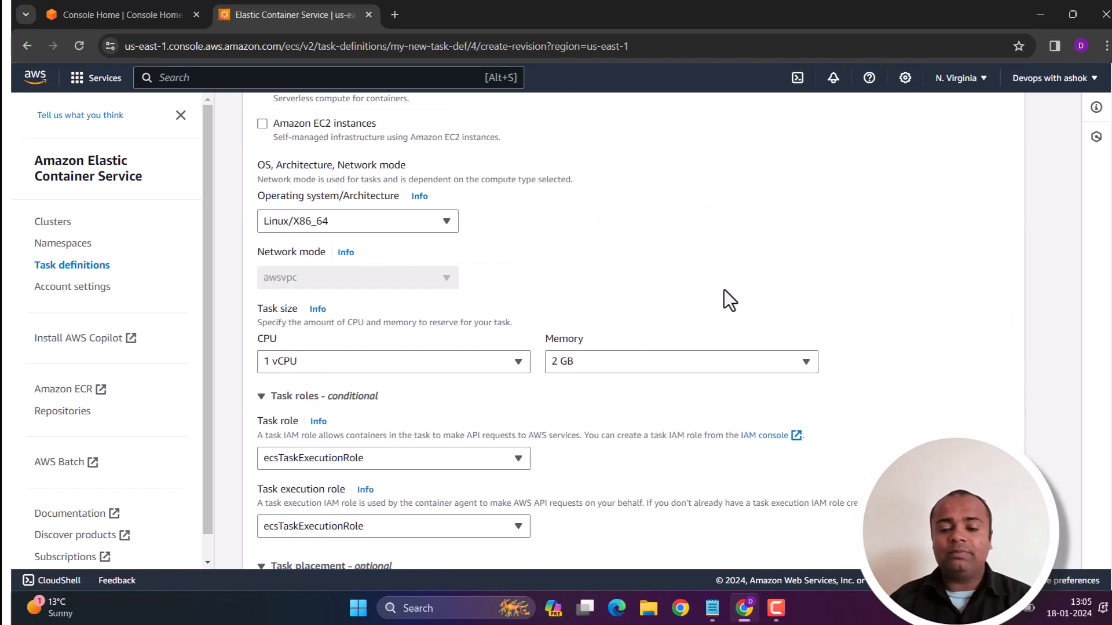
pyautogui.scroll(6, 724, 296)
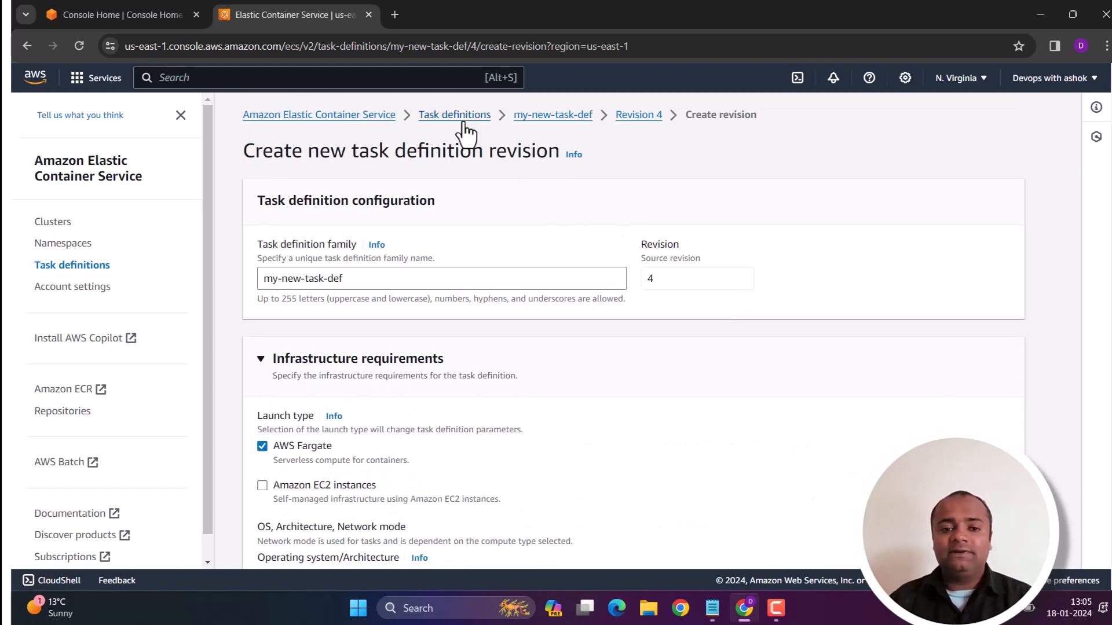
# Filter the task definitions list by Inactive status and open my-new-task-def.
pyautogui.click(460, 119)
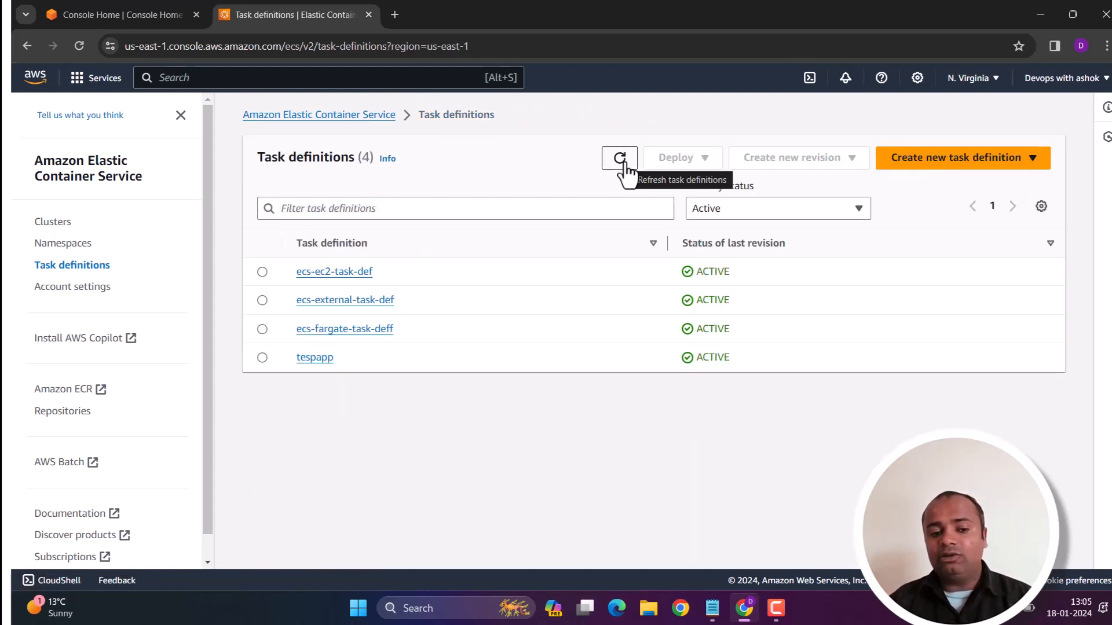
pyautogui.click(707, 214)
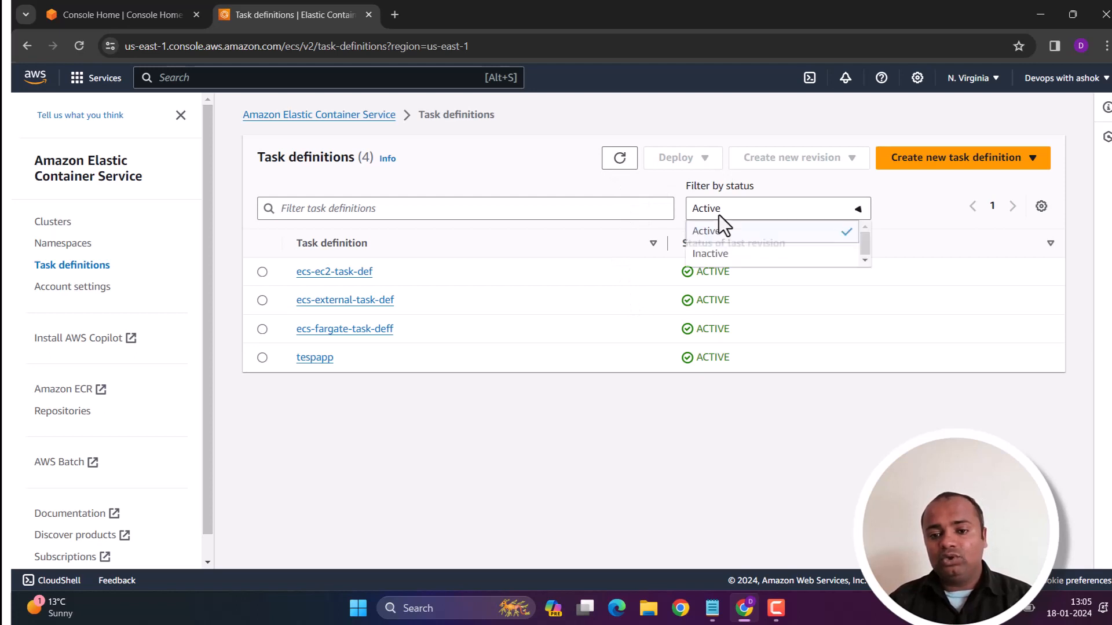
pyautogui.click(720, 256)
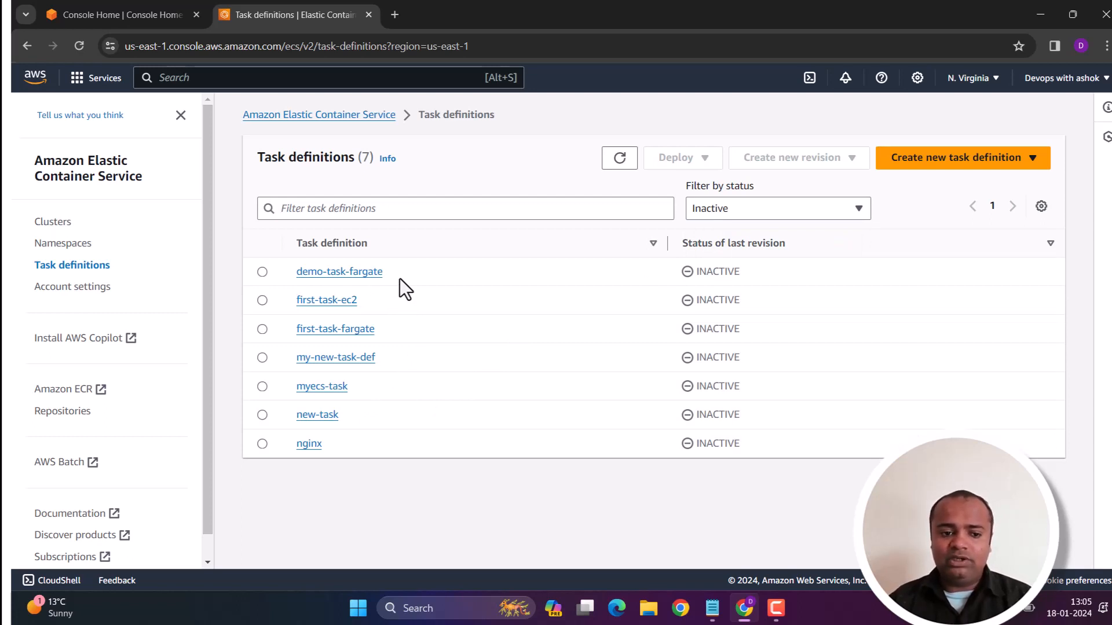
pyautogui.moveTo(363, 366); pyautogui.dragTo(333, 404)
pyautogui.click(376, 432)
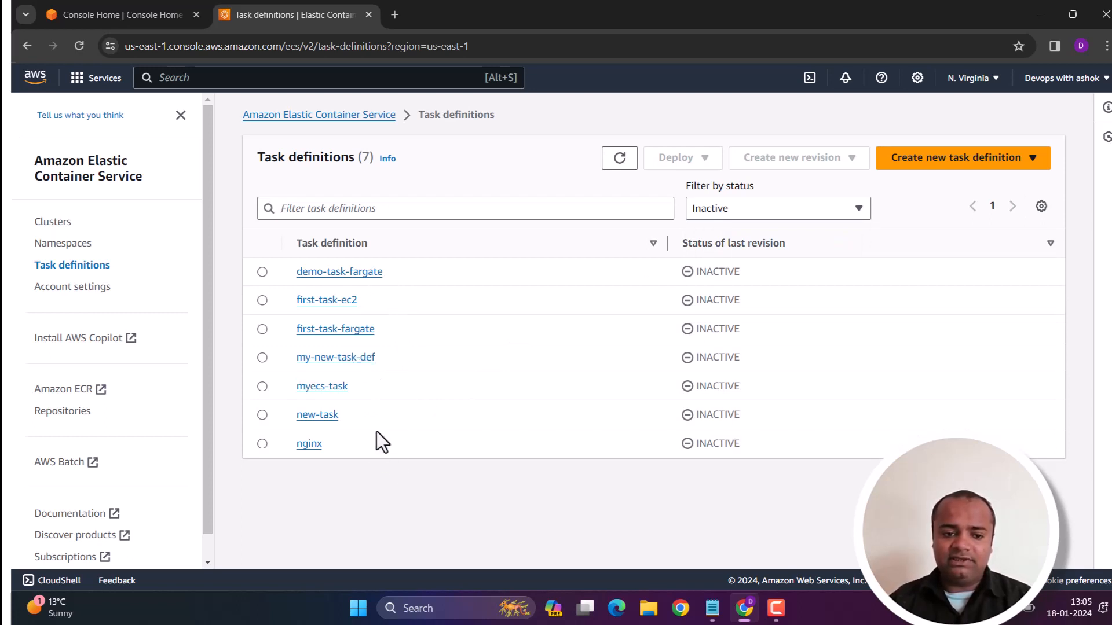
pyautogui.click(338, 360)
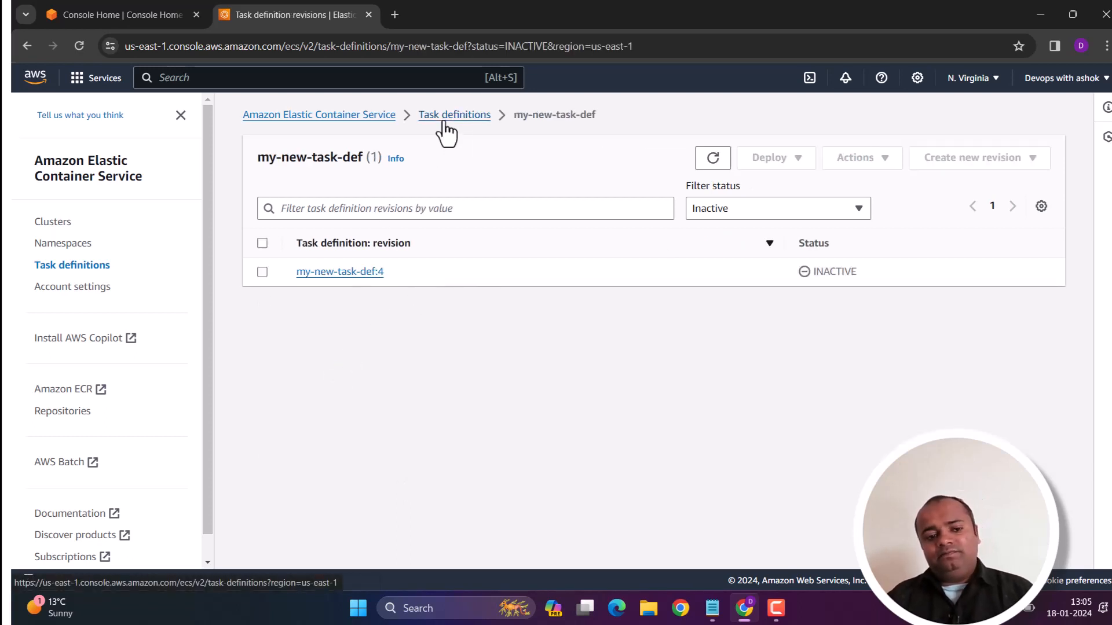
# Create a new revision from the inactive my-new-task-def:4, changing its task size.
pyautogui.click(263, 271)
pyautogui.click(856, 157)
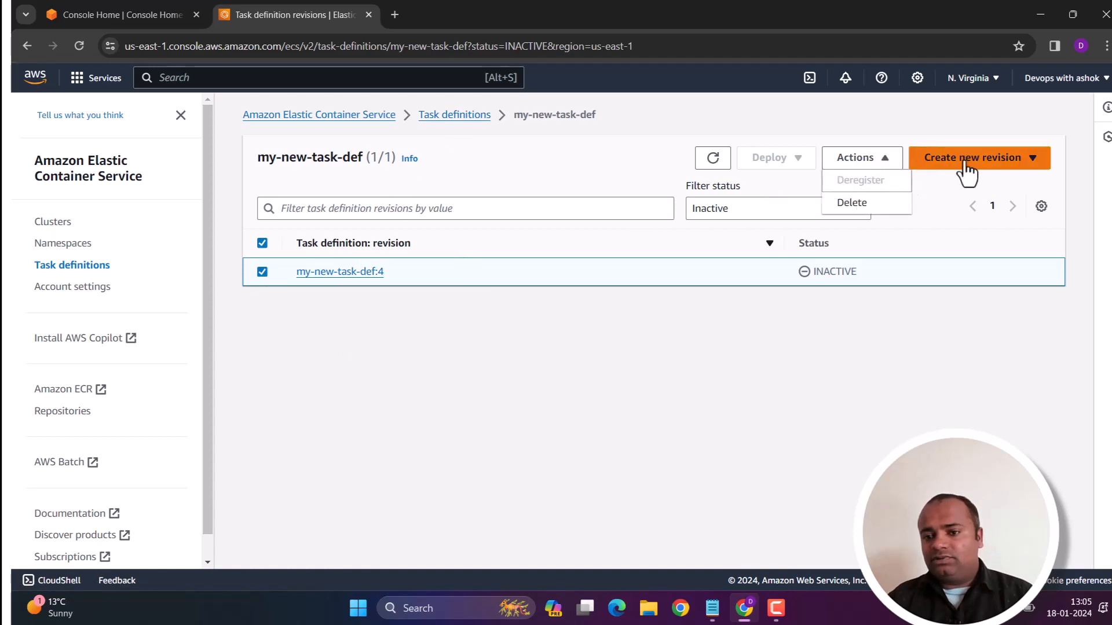
pyautogui.click(966, 165)
pyautogui.click(913, 182)
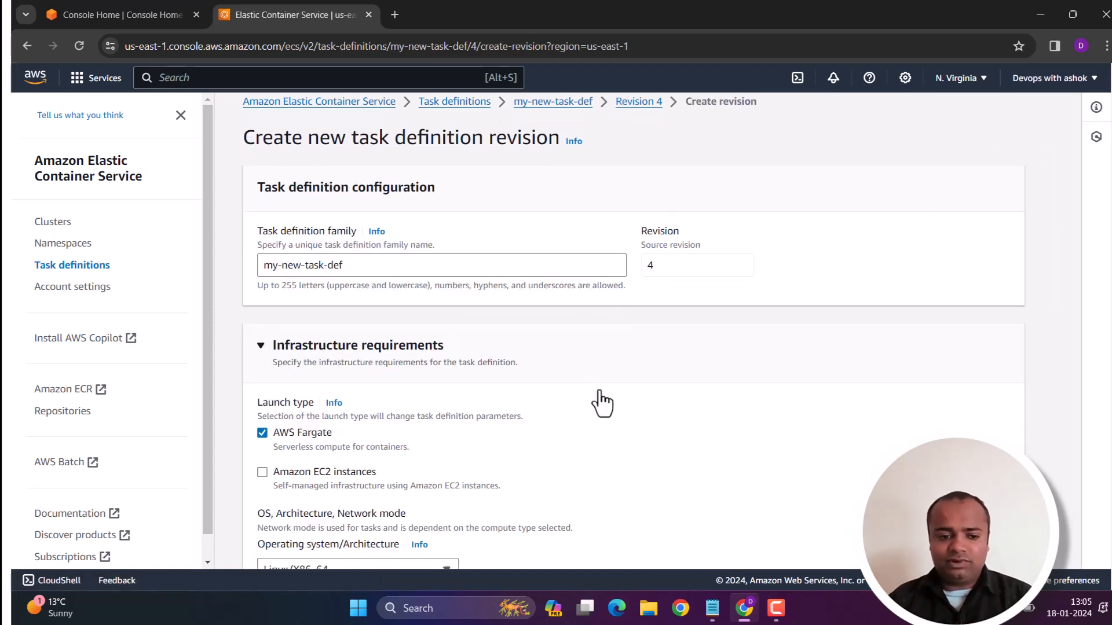
pyautogui.scroll(-10, 600, 387)
pyautogui.scroll(3, 599, 377)
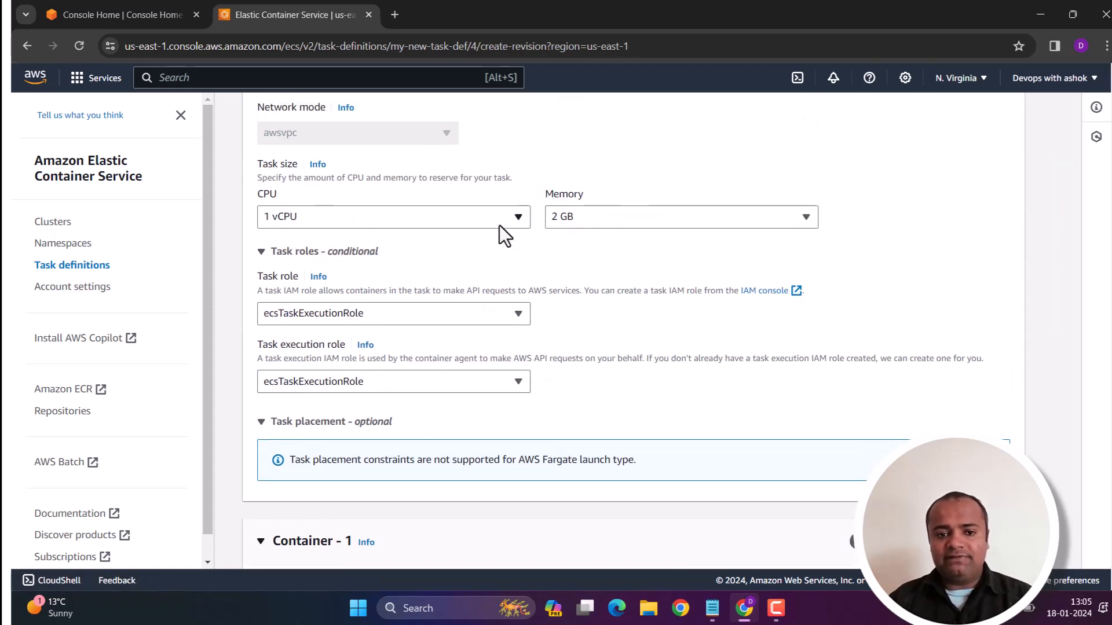
pyautogui.click(499, 226)
pyautogui.click(334, 301)
pyautogui.click(587, 223)
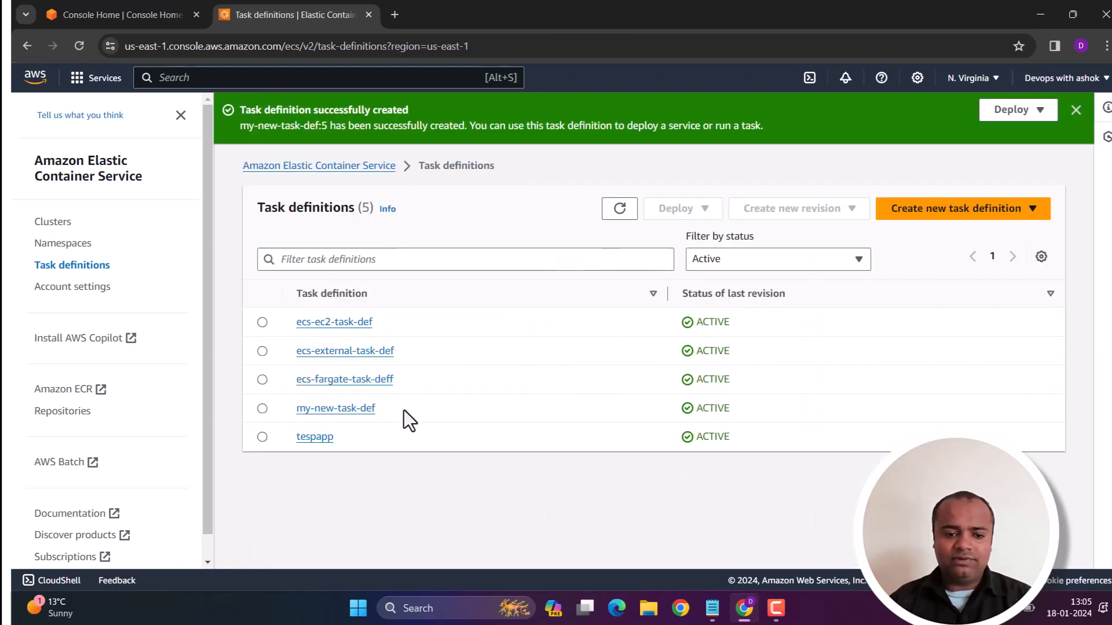
# Check the status of my-new-task-def in the active task definitions list and dismiss the creation notification.
pyautogui.moveTo(405, 410); pyautogui.dragTo(273, 418)
pyautogui.click(489, 480)
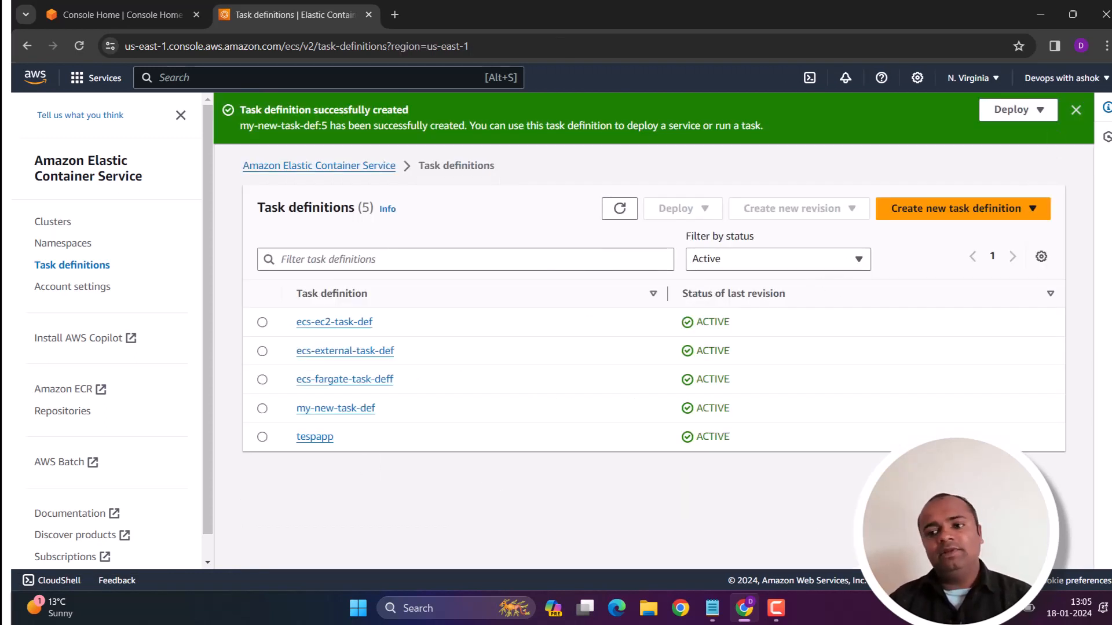
pyautogui.click(1075, 110)
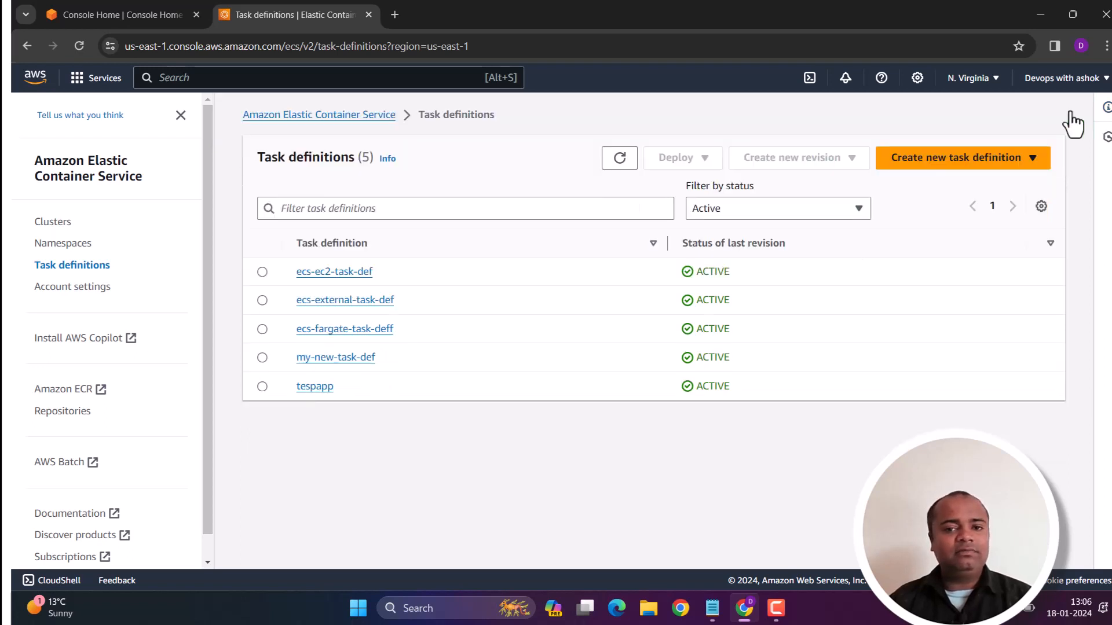